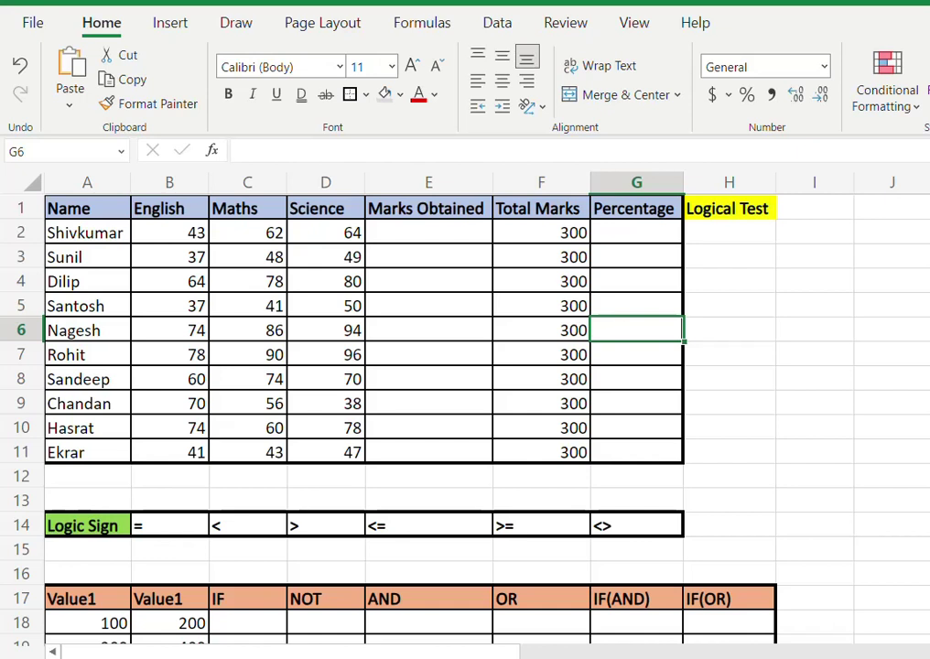
- Point out the IF, NOT, AND, OR, IF(AND) and IF(OR) column headings
{"action": "left_click", "coordinate": [237, 603]}
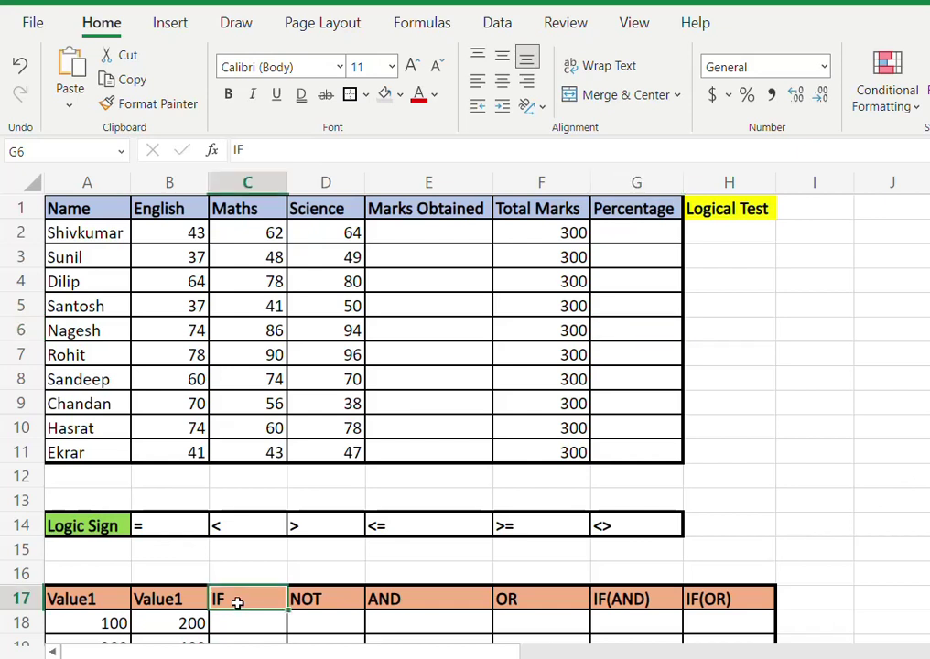
{"action": "left_click", "coordinate": [300, 599]}
{"action": "left_click", "coordinate": [404, 599]}
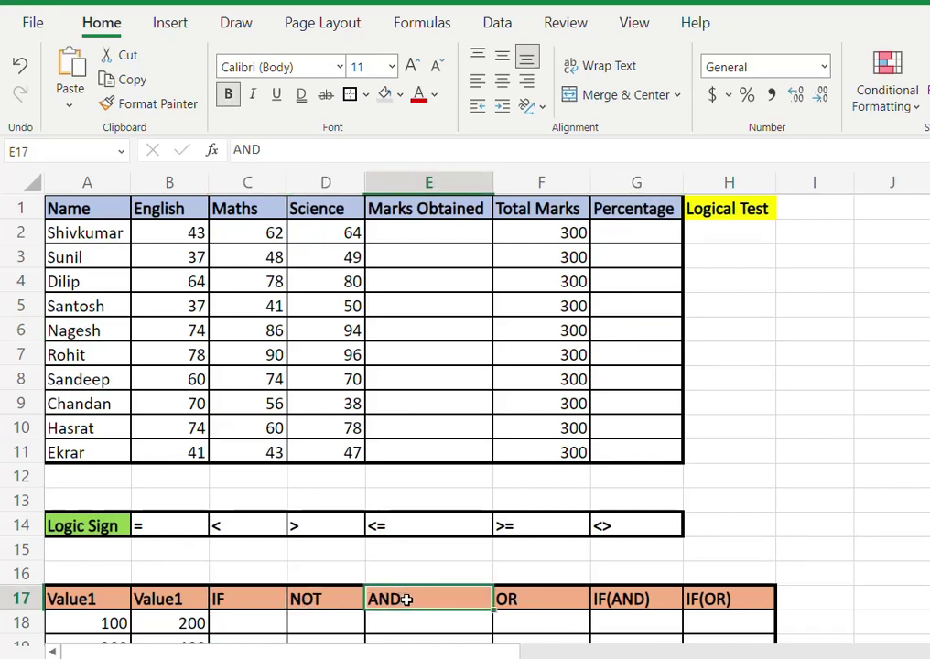
{"action": "left_click", "coordinate": [523, 599]}
{"action": "left_click", "coordinate": [621, 599]}
{"action": "left_click", "coordinate": [765, 598]}
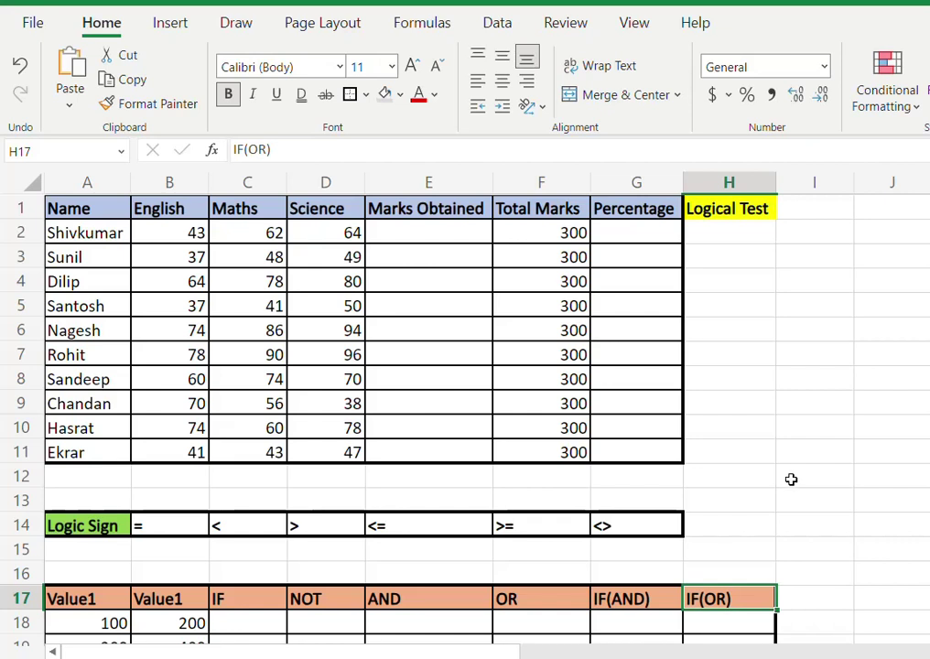
- Enter TRUE and FALSE in I7:I8 and 1 and 0 in J7:J8 as a demo
{"action": "left_click", "coordinate": [815, 348]}
{"action": "key", "text": "Caps_Lock"}
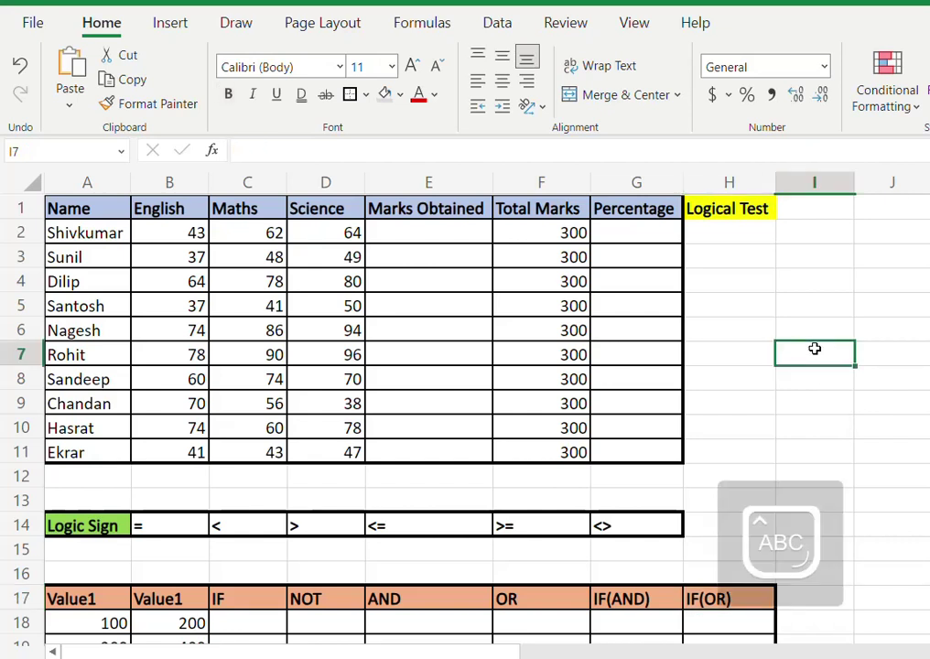
{"action": "type", "text": "TRUE"}
{"action": "key", "text": "Return"}
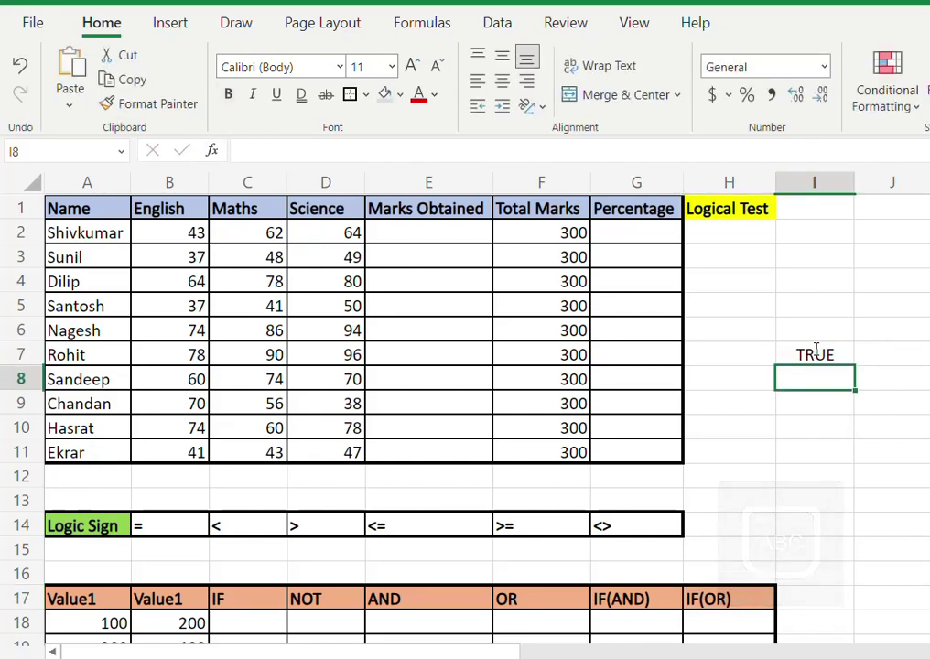
{"action": "type", "text": "FALSE"}
{"action": "key", "text": "Tab"}
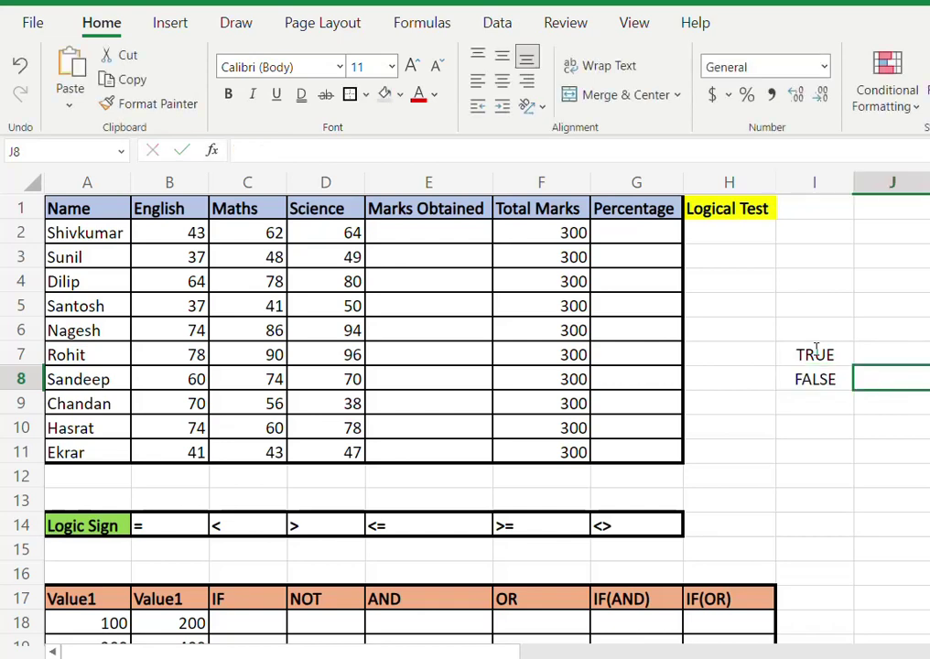
{"action": "key", "text": "Up"}
{"action": "type", "text": "1"}
{"action": "key", "text": "Return"}
{"action": "type", "text": "0"}
{"action": "key", "text": "Return"}
{"action": "key", "text": "Left"}
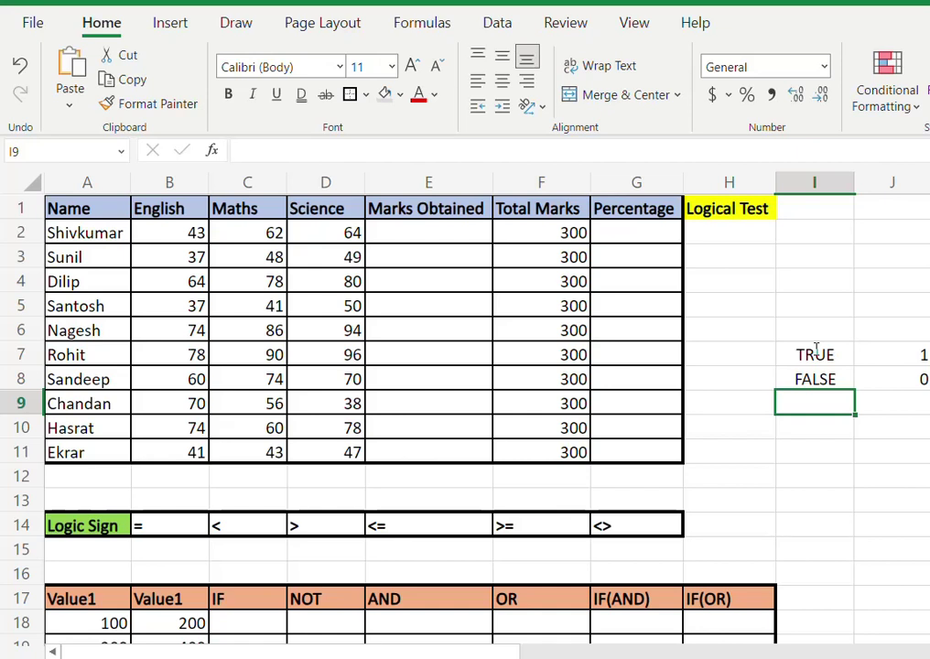
- Add I7+I8 in I9, then change I8 to TRUE so the sum becomes 2
{"action": "type", "text": "="}
{"action": "left_click", "coordinate": [826, 354]}
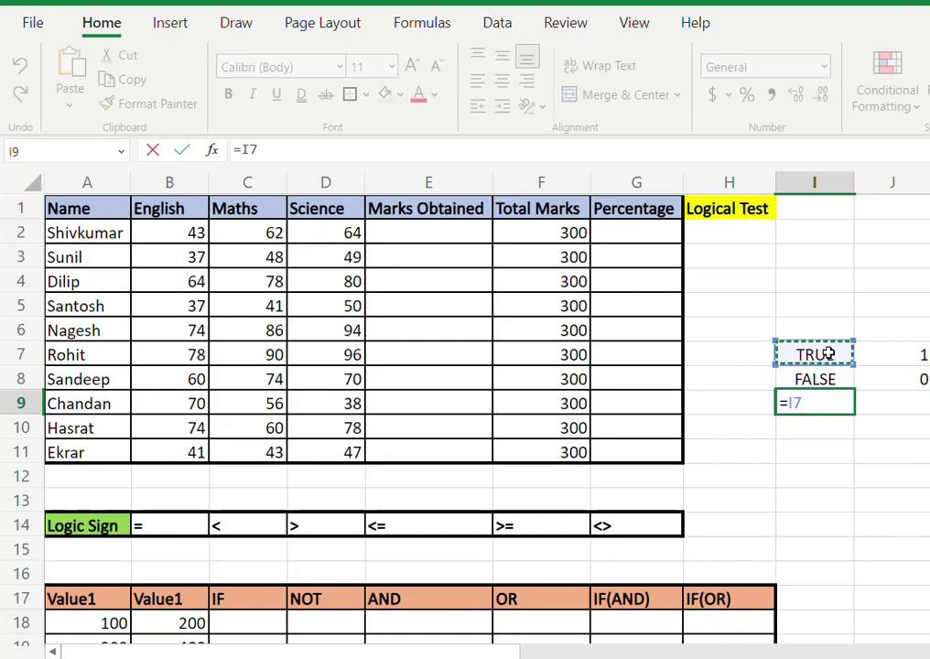
{"action": "type", "text": "+"}
{"action": "left_click", "coordinate": [827, 376]}
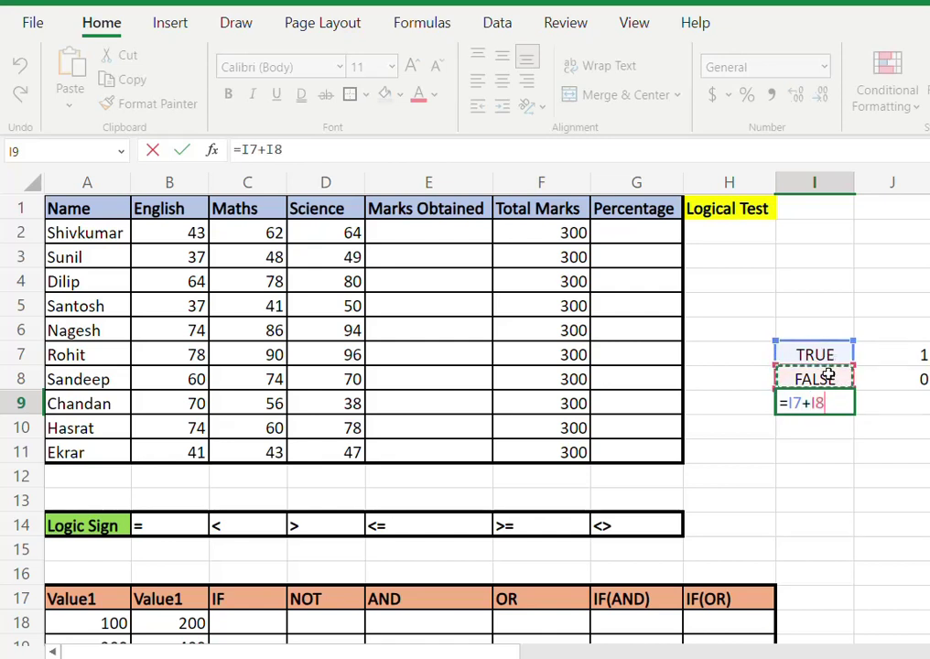
{"action": "key", "text": "Return"}
{"action": "key", "text": "Up"}
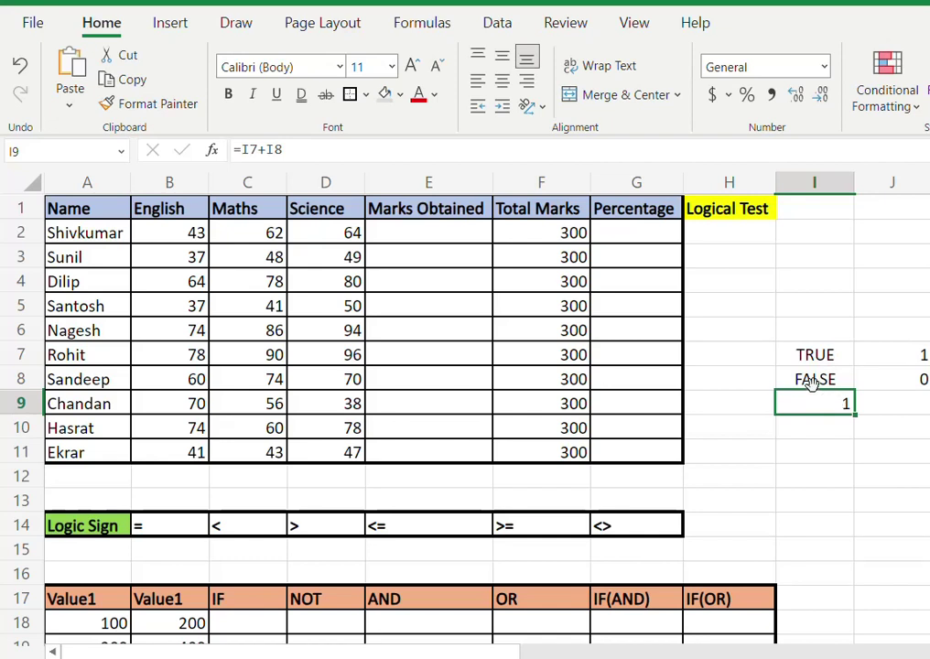
{"action": "left_click", "coordinate": [811, 379]}
{"action": "type", "text": "TRUE"}
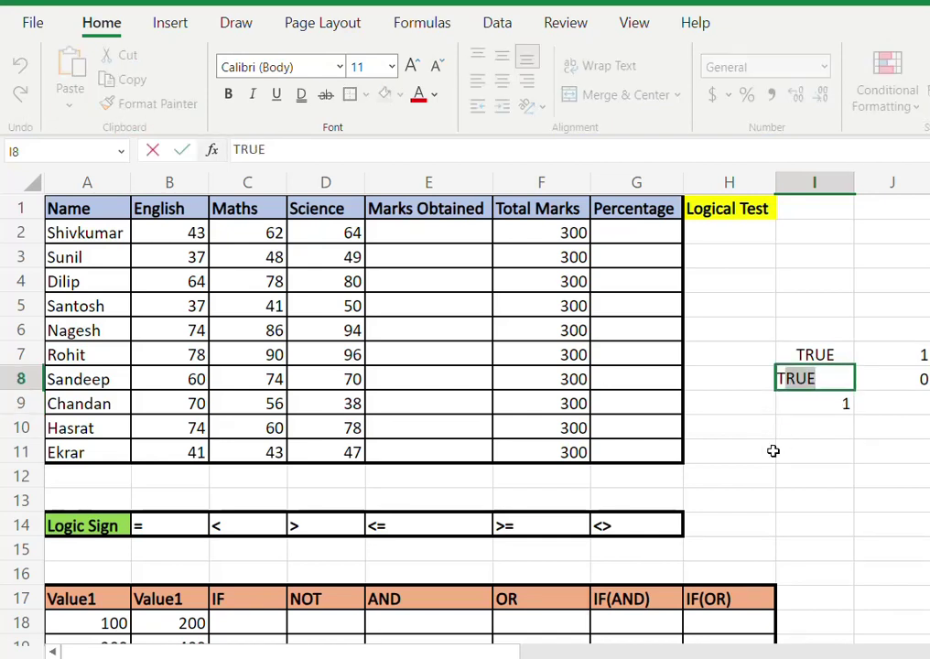
{"action": "key", "text": "Return"}
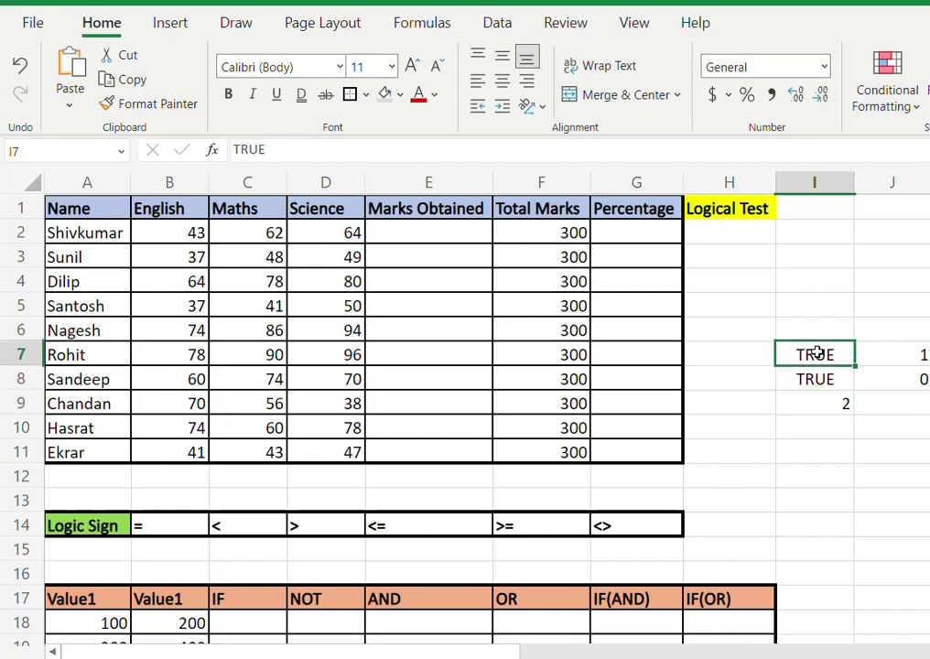
- Clear the demo values from I7:J9
{"action": "left_click_drag", "start_coordinate": [815, 353], "coordinate": [871, 403]}
{"action": "key", "text": "Delete"}
{"action": "left_click", "coordinate": [819, 427]}
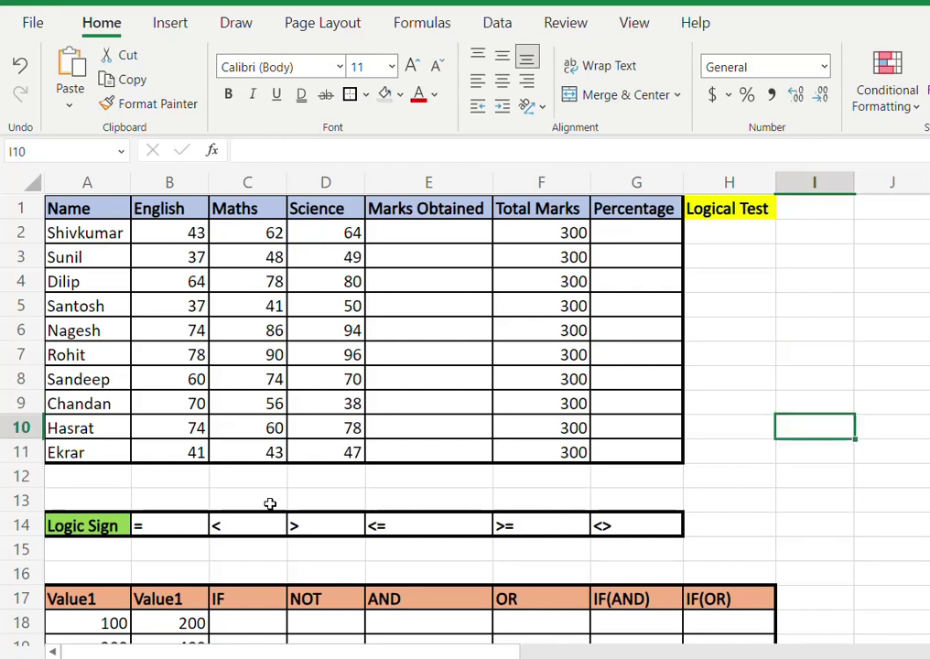
- Point out the logic signs row: =, <, >, <=, >= and <>
{"action": "left_click", "coordinate": [103, 526]}
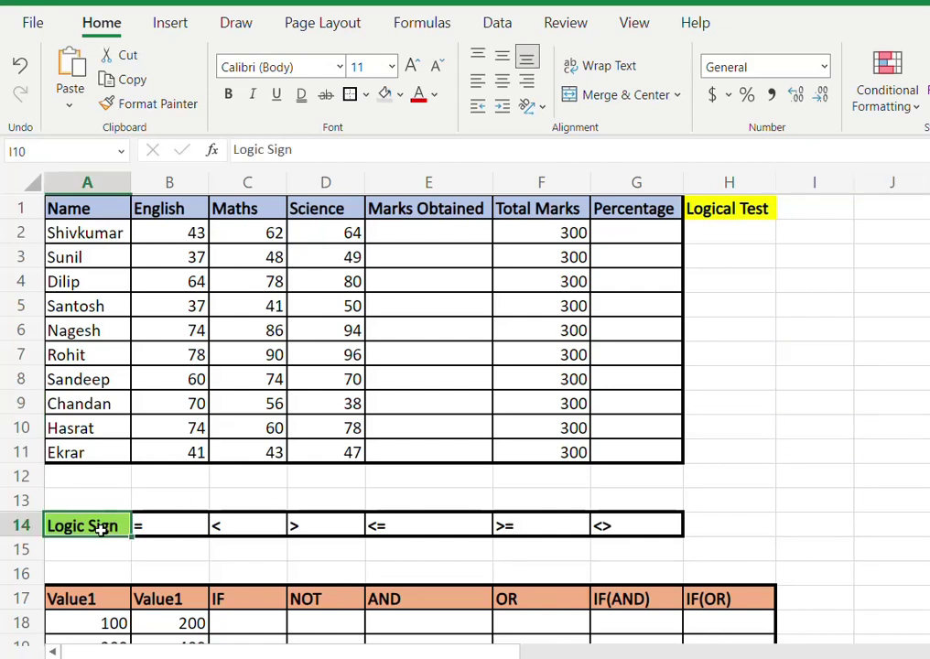
{"action": "left_click", "coordinate": [159, 529]}
{"action": "left_click_drag", "start_coordinate": [159, 529], "coordinate": [608, 526]}
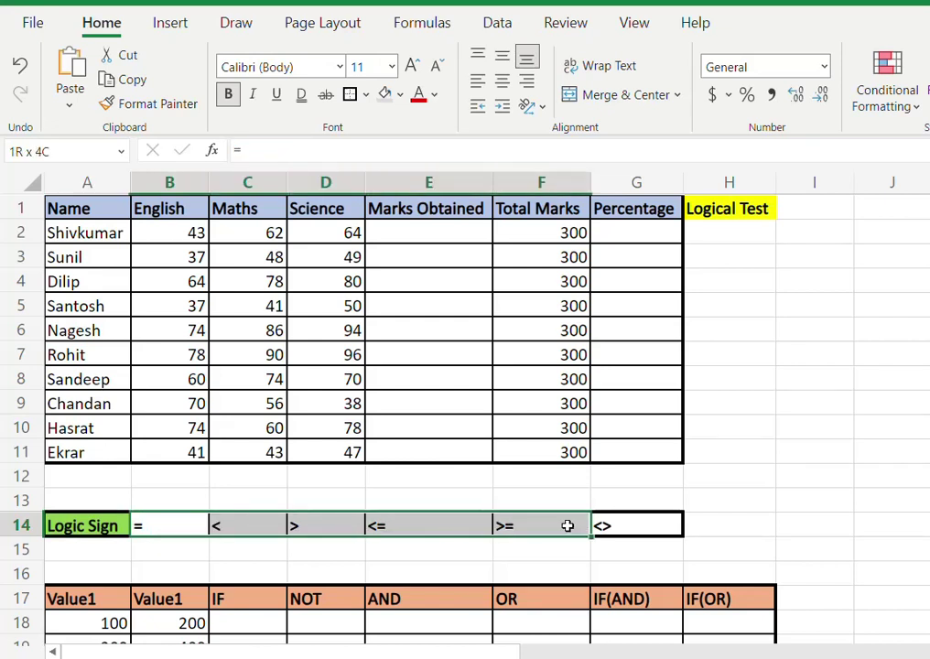
{"action": "left_click", "coordinate": [169, 522]}
{"action": "left_click", "coordinate": [241, 528]}
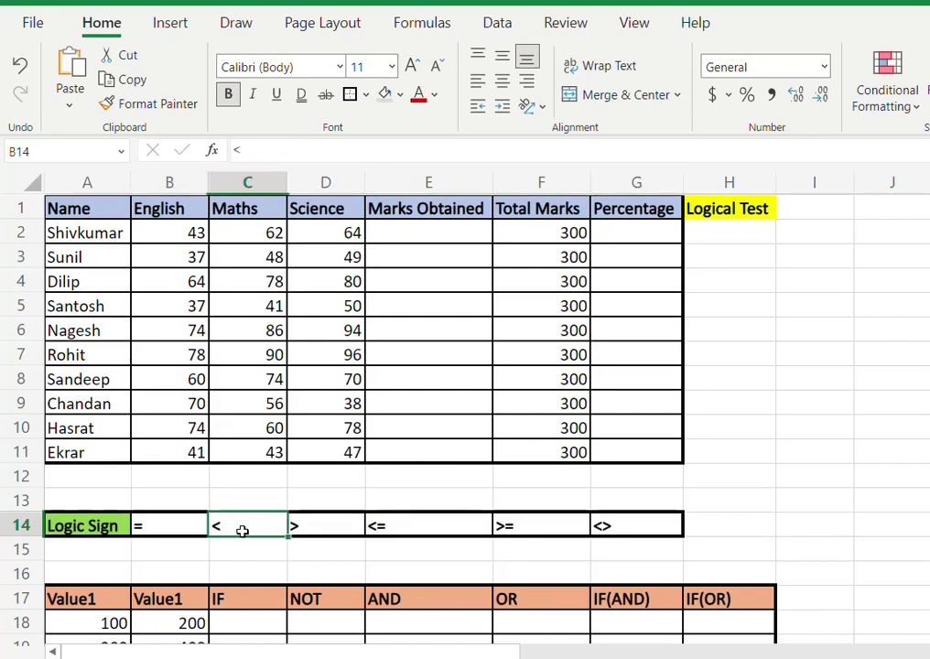
{"action": "left_click", "coordinate": [307, 531]}
{"action": "left_click", "coordinate": [409, 531]}
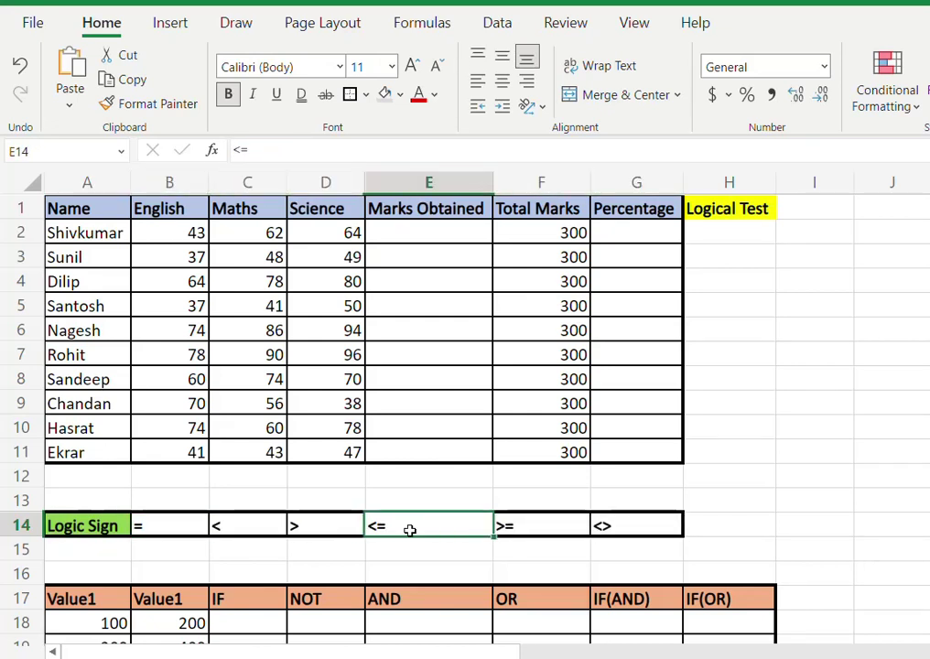
{"action": "left_click", "coordinate": [536, 529]}
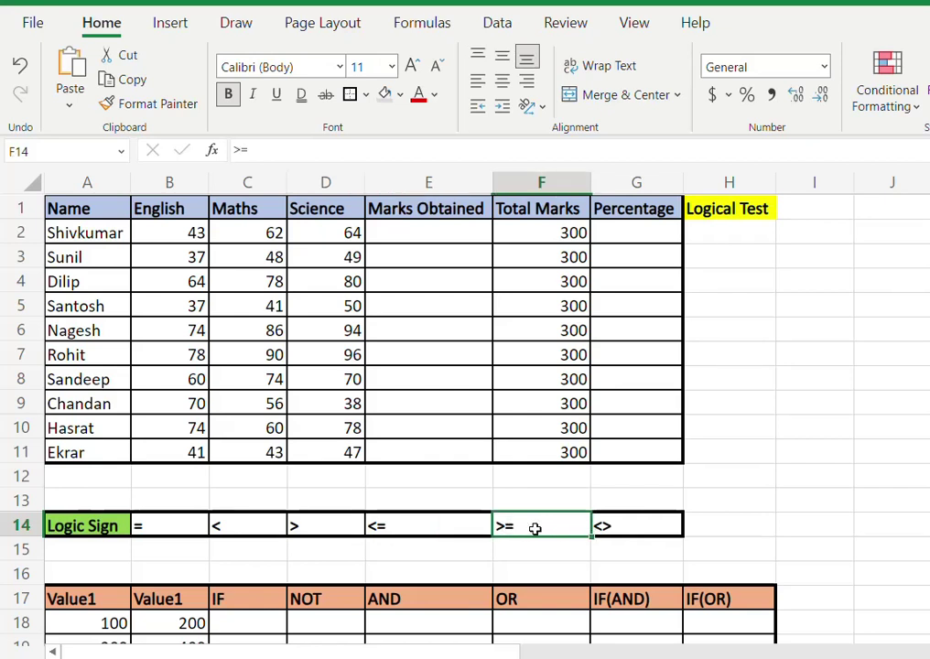
{"action": "left_click", "coordinate": [622, 529]}
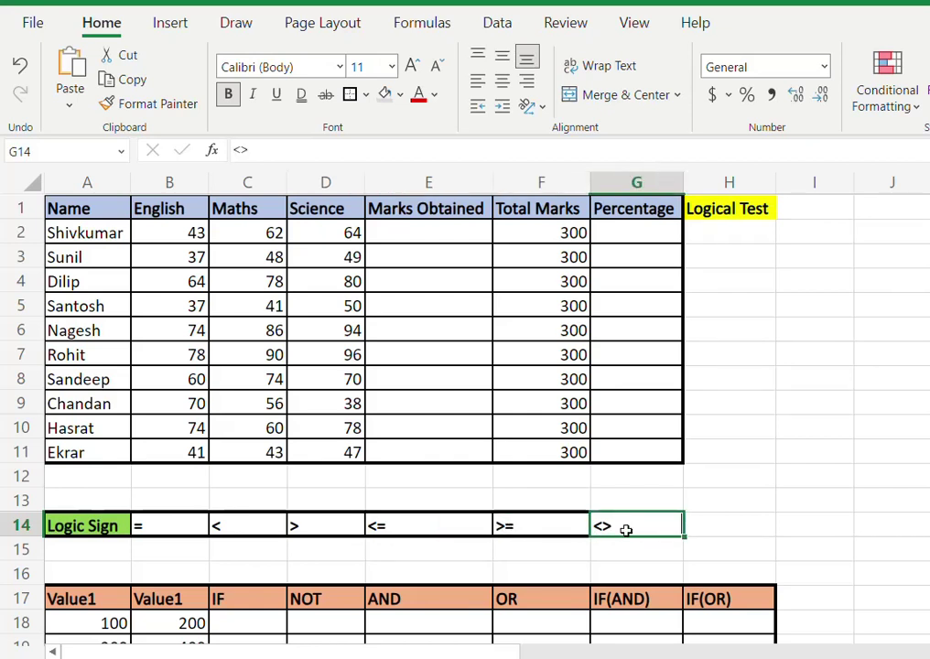
- Test comparisons 1=1 (TRUE) and 1>2 (FALSE) in I11:I12, then clear them
{"action": "left_click", "coordinate": [785, 455]}
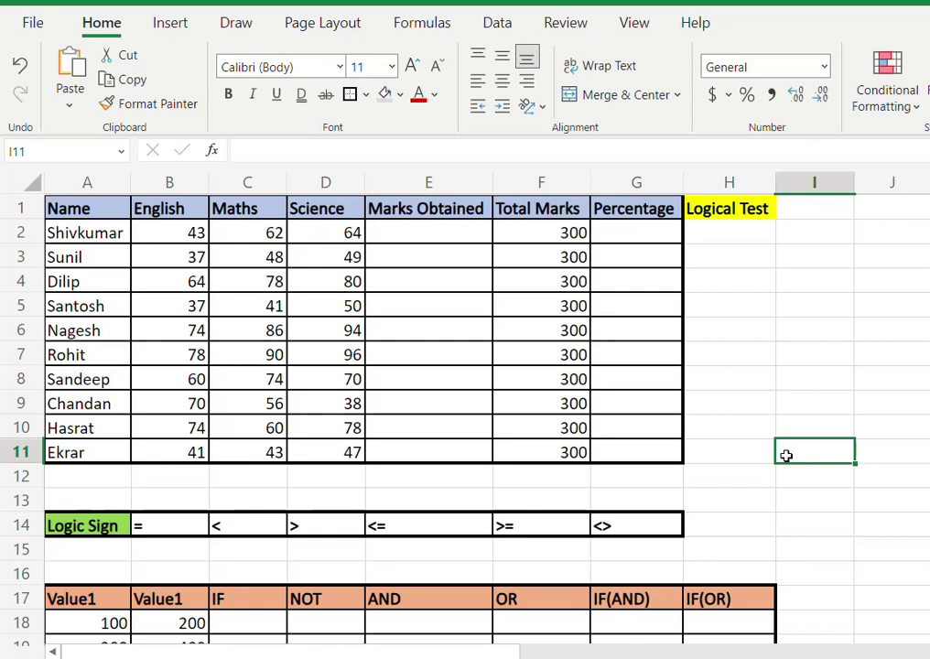
{"action": "type", "text": "="}
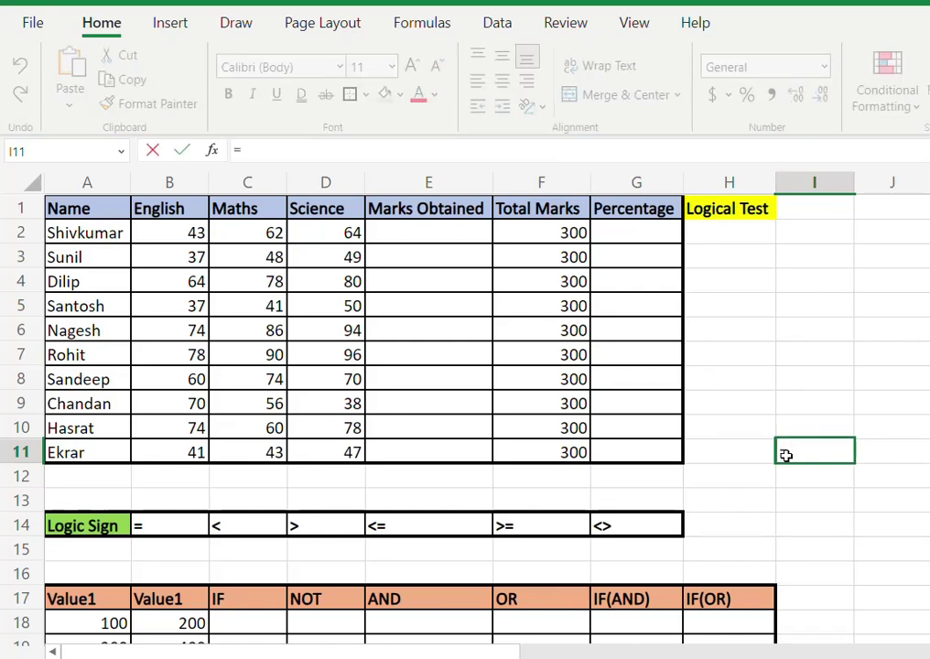
{"action": "type", "text": "1=1"}
{"action": "key", "text": "Return"}
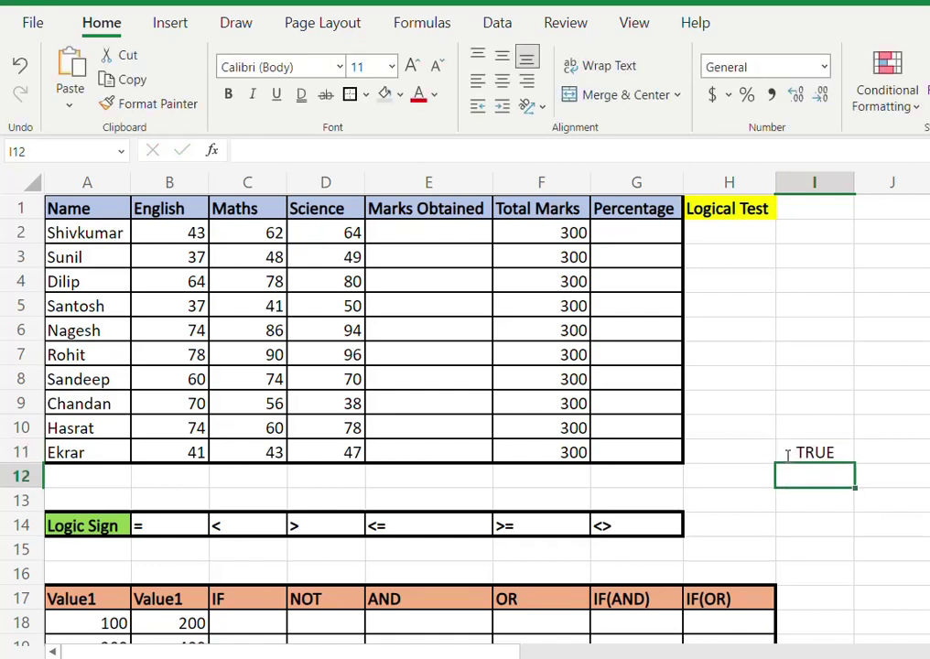
{"action": "type", "text": "="}
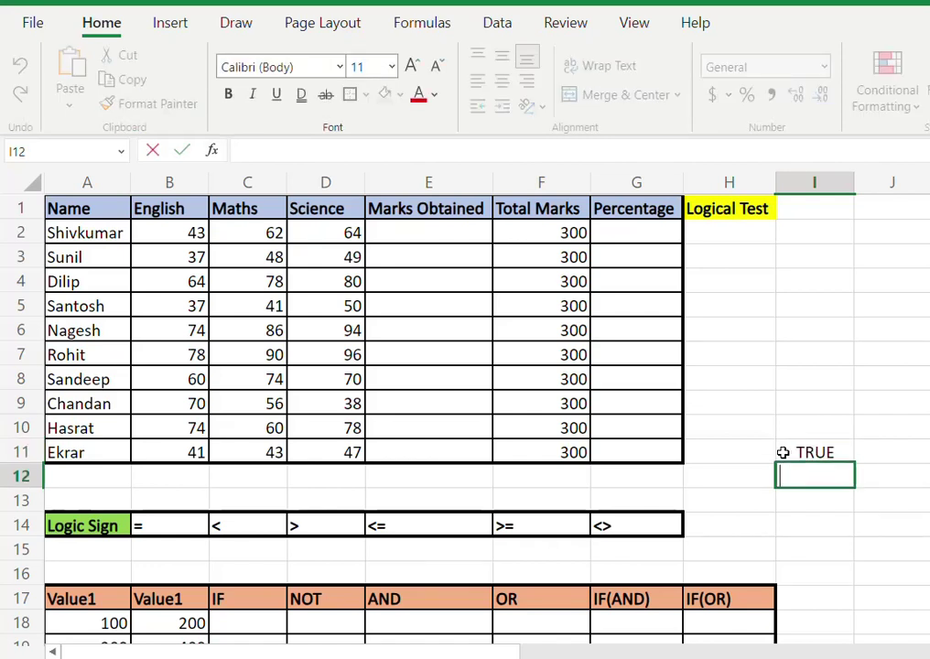
{"action": "type", "text": "1>2"}
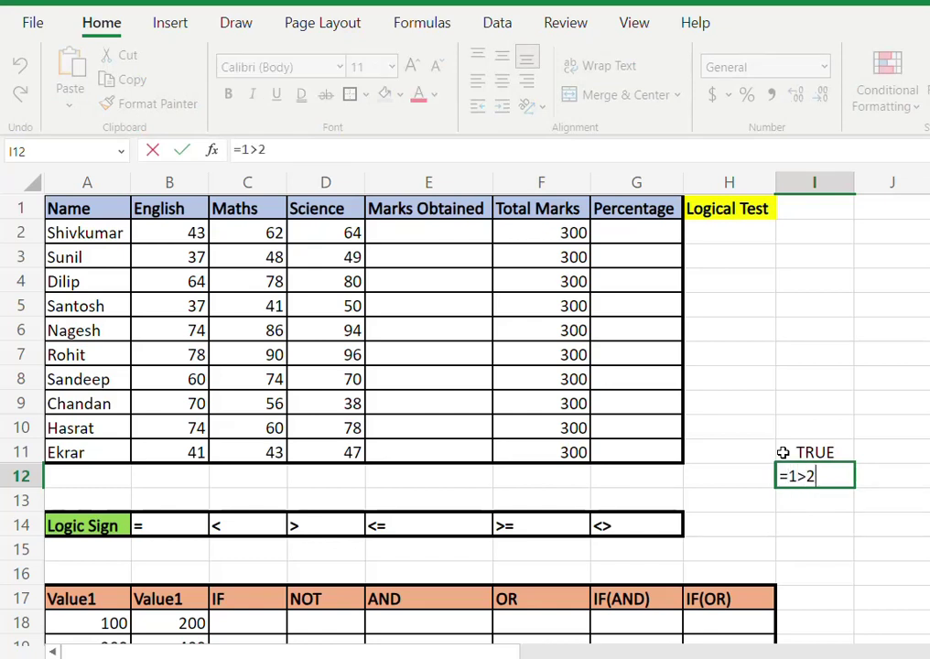
{"action": "key", "text": "Return"}
{"action": "left_click", "coordinate": [786, 478]}
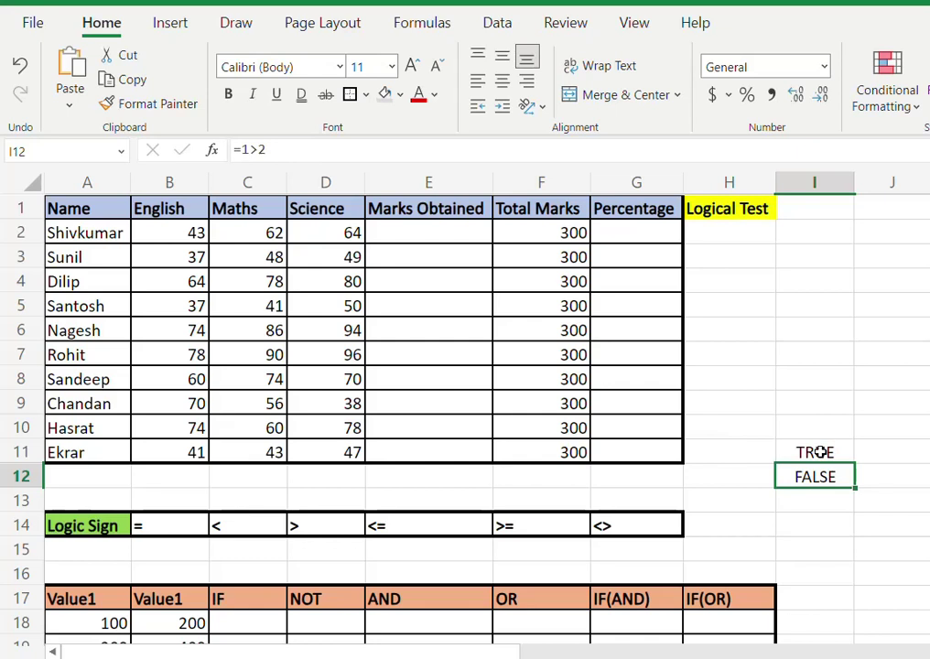
{"action": "left_click_drag", "start_coordinate": [820, 452], "coordinate": [814, 476]}
{"action": "key", "text": "Delete"}
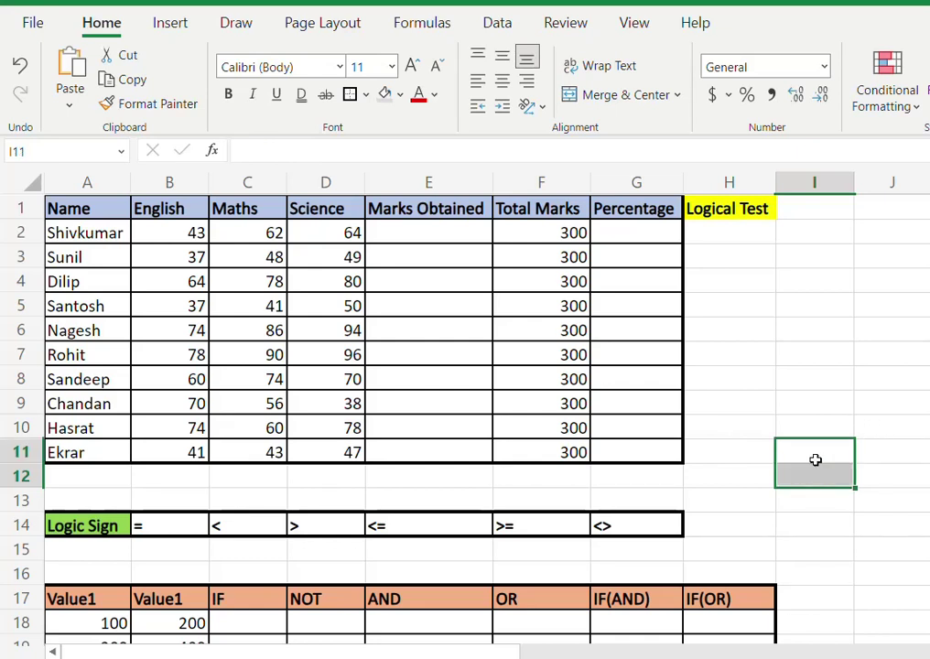
{"action": "left_click", "coordinate": [809, 453]}
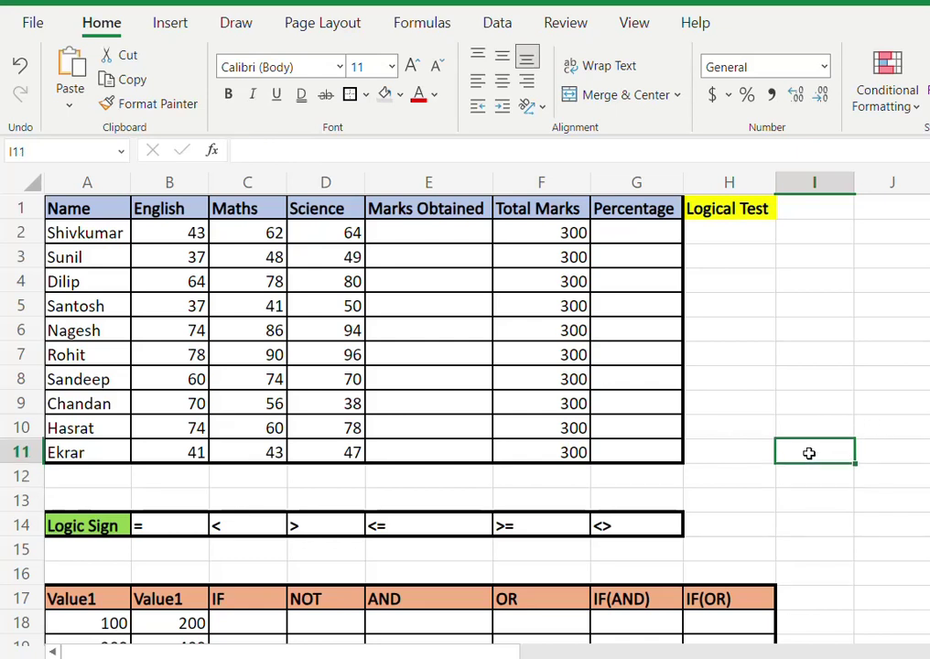
{"action": "left_click", "coordinate": [809, 469]}
{"action": "left_click", "coordinate": [816, 449]}
{"action": "left_click", "coordinate": [815, 471]}
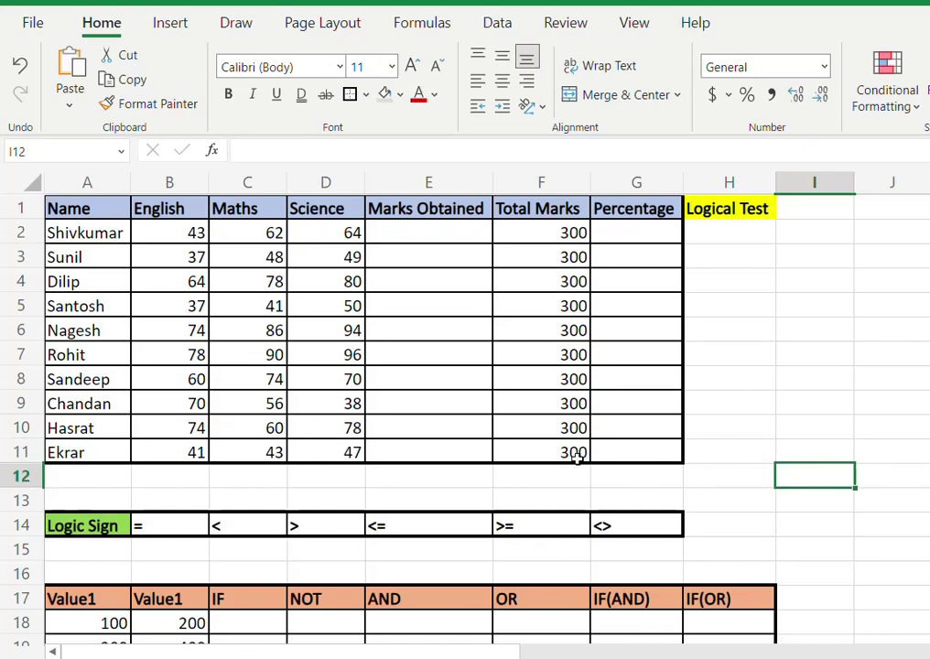
- Enter =IF(A18>200) in C18 under the IF header
{"action": "scroll", "coordinate": [484, 435], "scroll_direction": "down", "scroll_amount": 3}
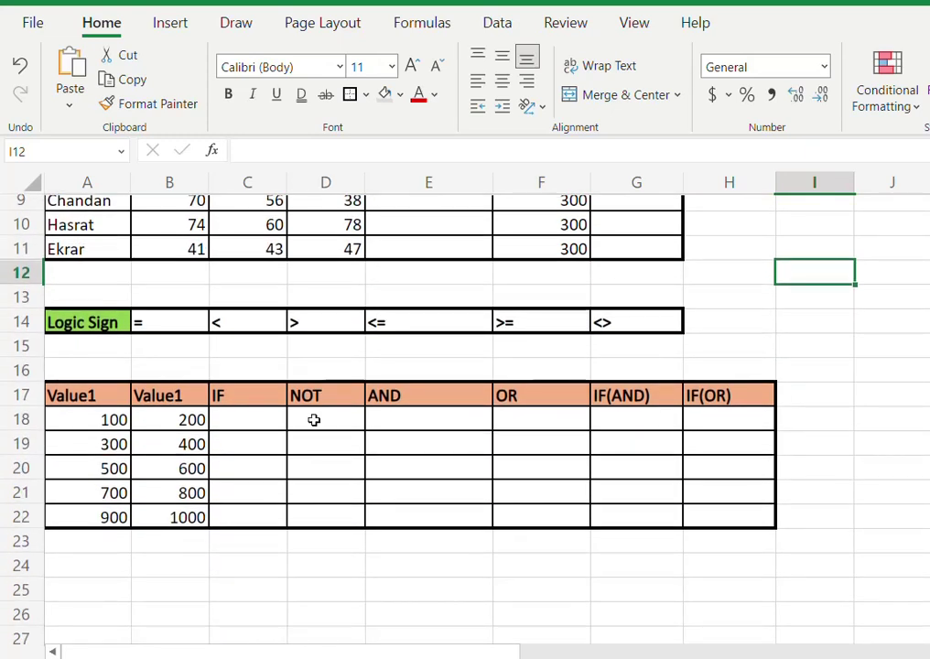
{"action": "left_click", "coordinate": [113, 420]}
{"action": "left_click", "coordinate": [150, 420]}
{"action": "left_click", "coordinate": [247, 415]}
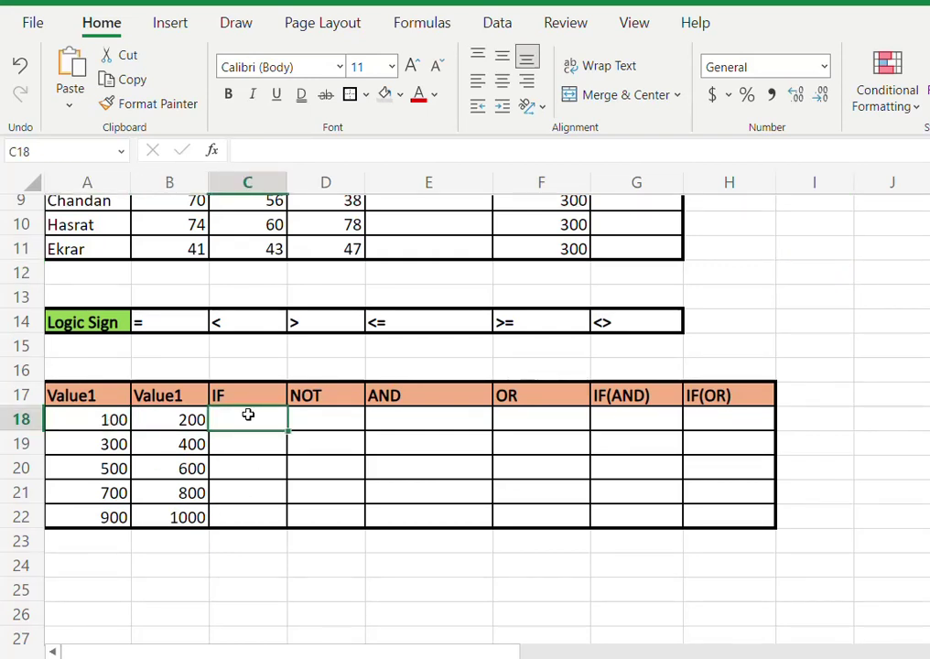
{"action": "type", "text": "=IF"}
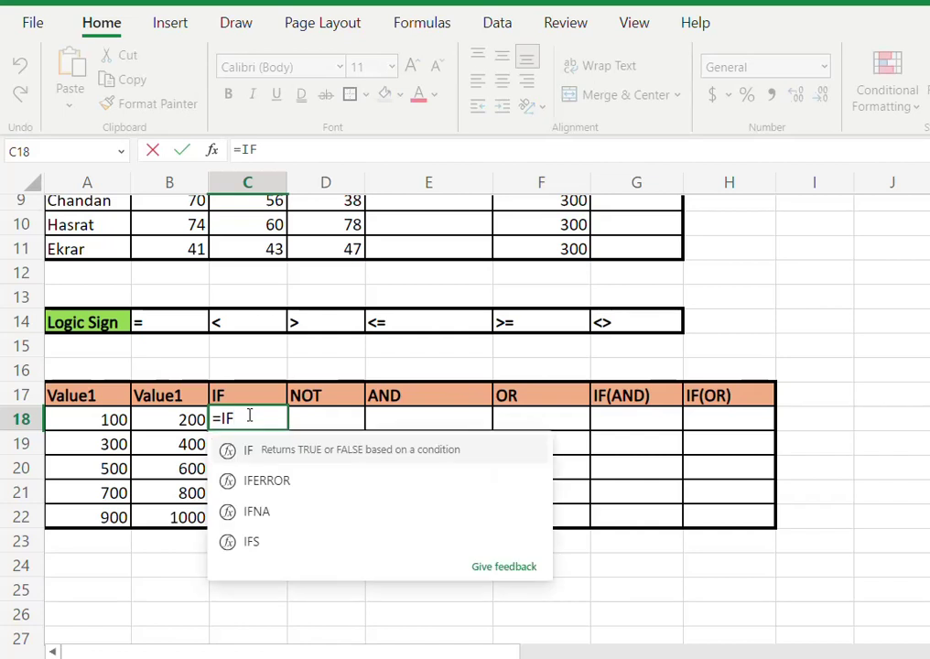
{"action": "type", "text": "("}
{"action": "left_click", "coordinate": [84, 418]}
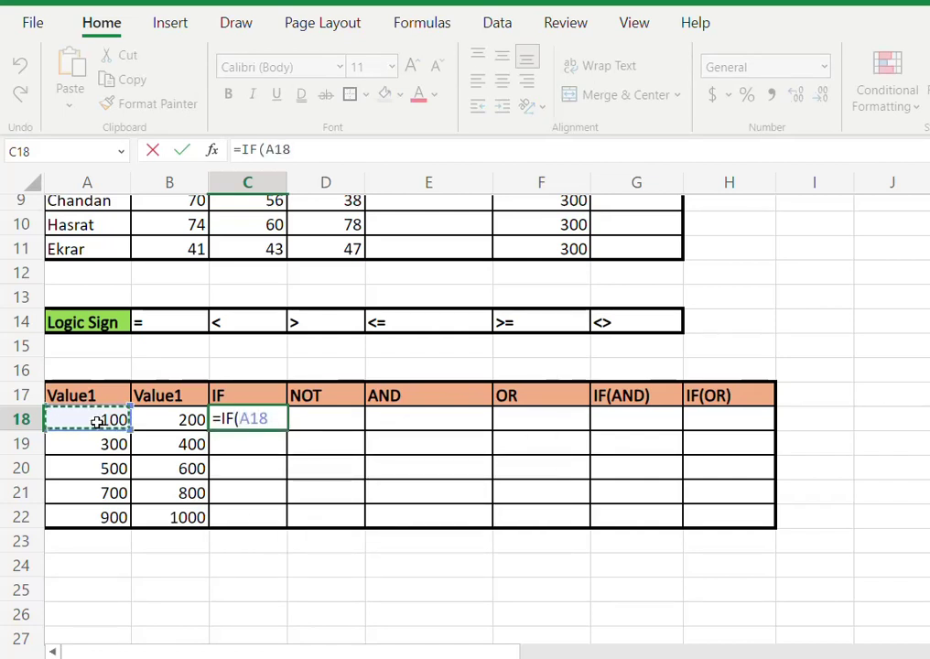
{"action": "type", "text": ">200"}
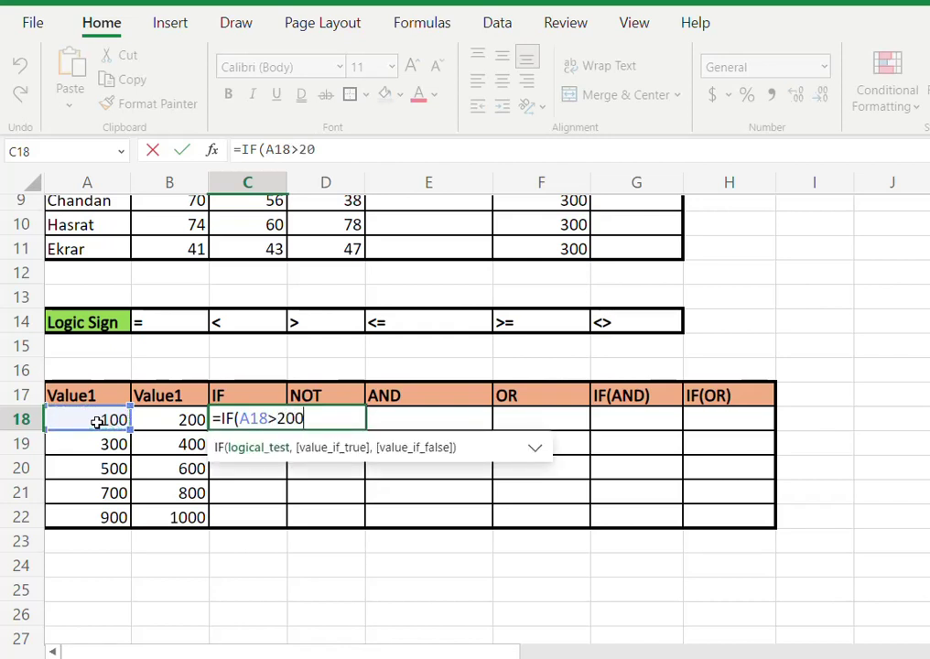
{"action": "type", "text": ")"}
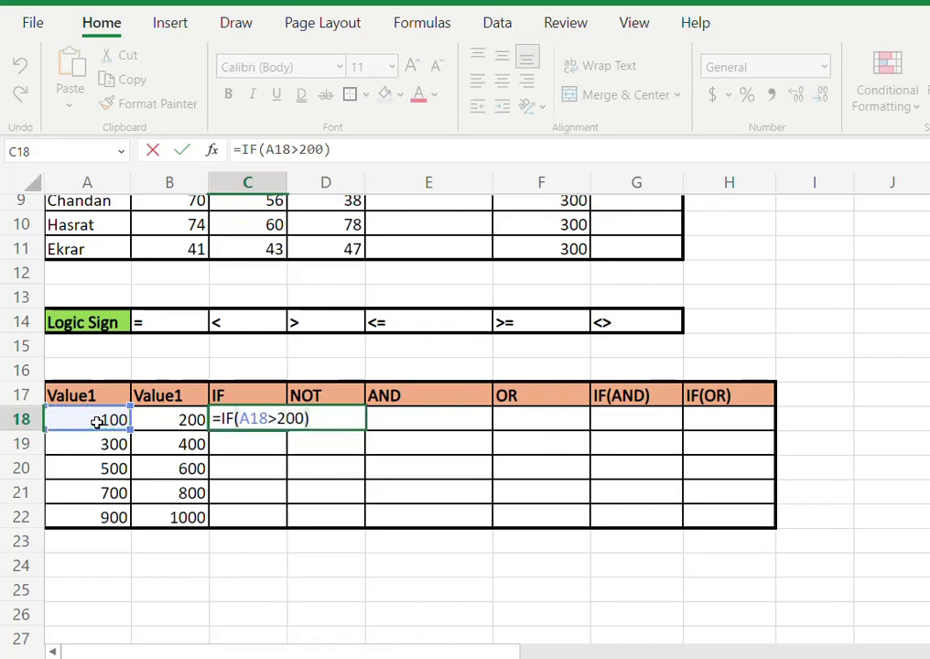
{"action": "key", "text": "Return"}
- Add the accepeted and Rejected results to the C18 IF formula
{"action": "key", "text": "Up"}
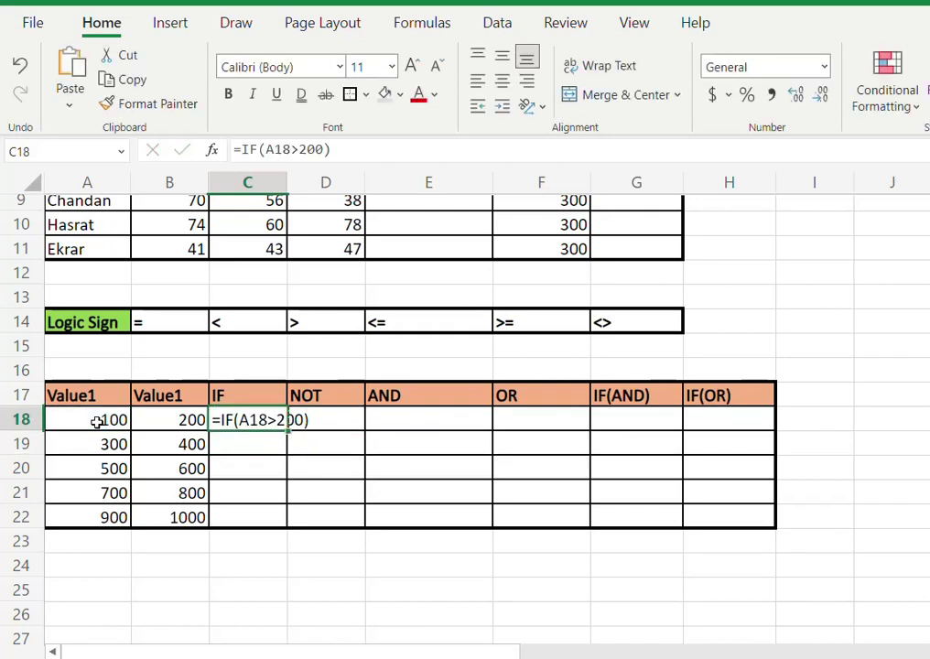
{"action": "key", "text": "Down"}
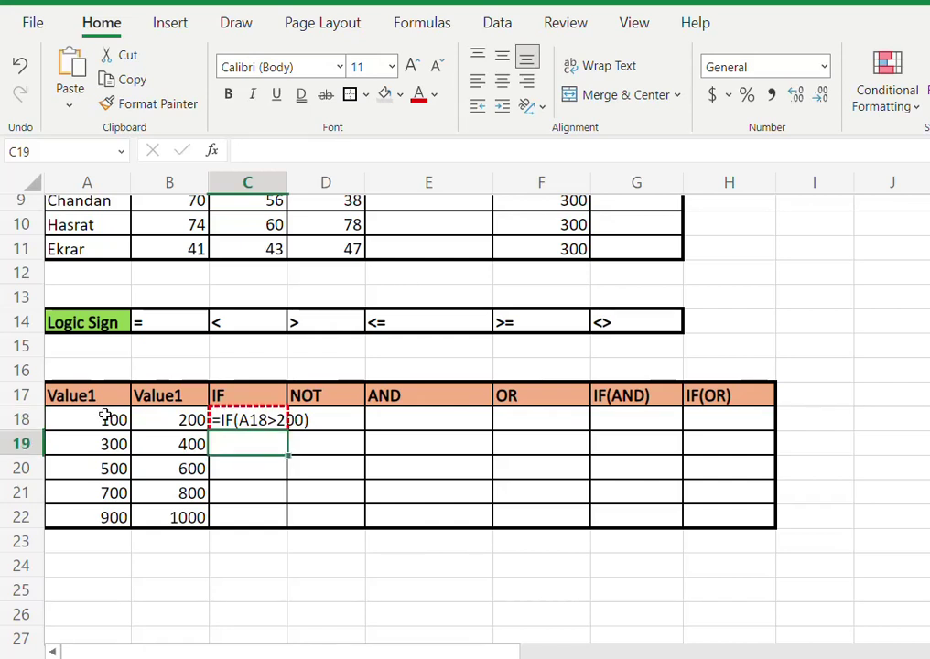
{"action": "key", "text": "Up"}
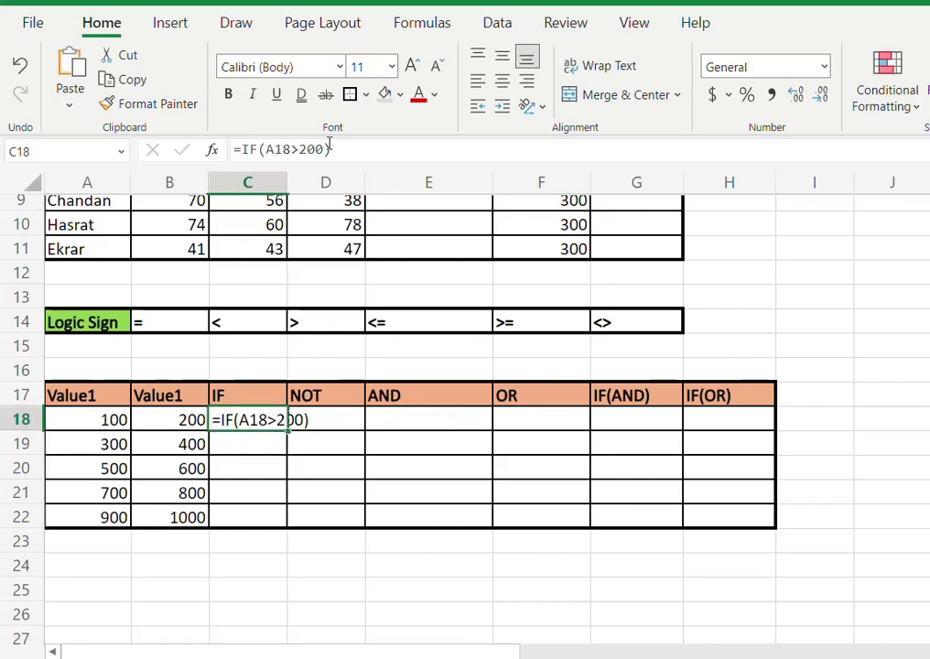
{"action": "left_click", "coordinate": [335, 150]}
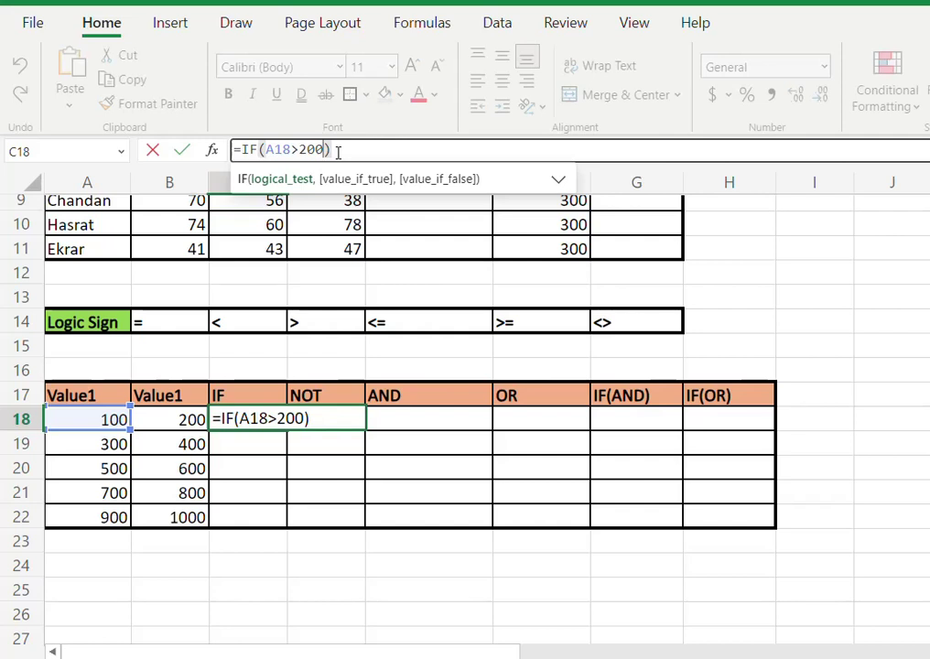
{"action": "type", "text": ","}
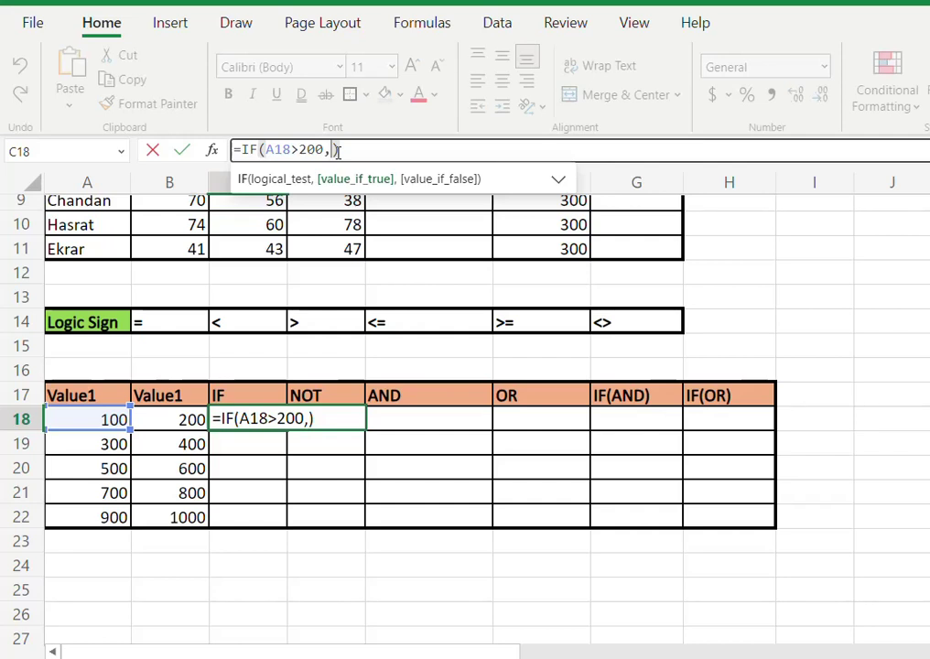
{"action": "type", "text": "a"}
{"action": "type", "text": "ccepeted,"}
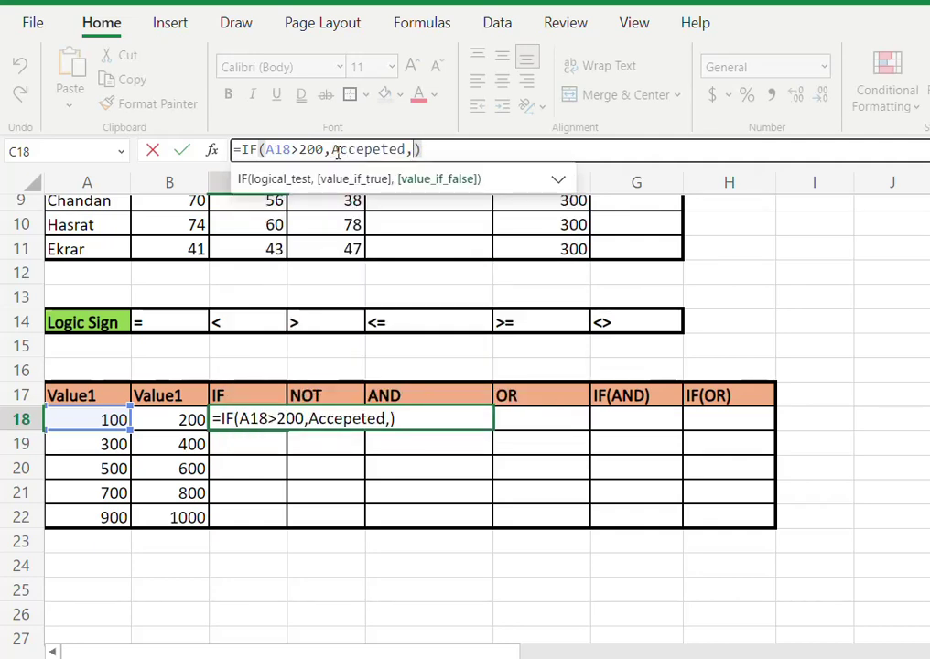
{"action": "type", "text": "Rejected"}
{"action": "key", "text": "Return"}
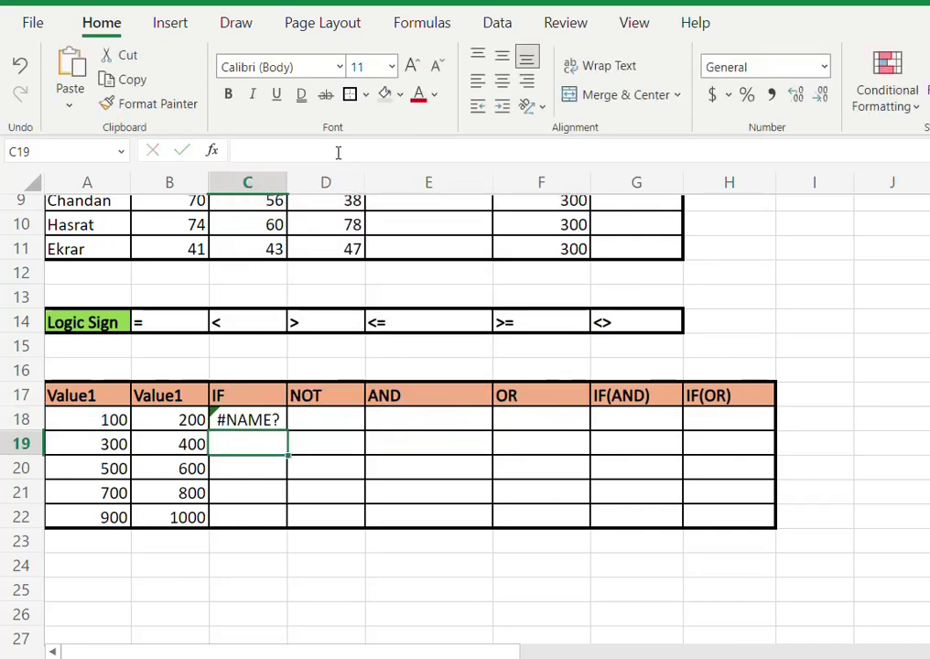
- Wrap the Accepeted and Rejected results in quotation marks in C18
{"action": "key", "text": "Up"}
{"action": "left_click", "coordinate": [356, 150]}
{"action": "left_click", "coordinate": [331, 149]}
{"action": "type", "text": "\"Accepeted,Rejected)"}
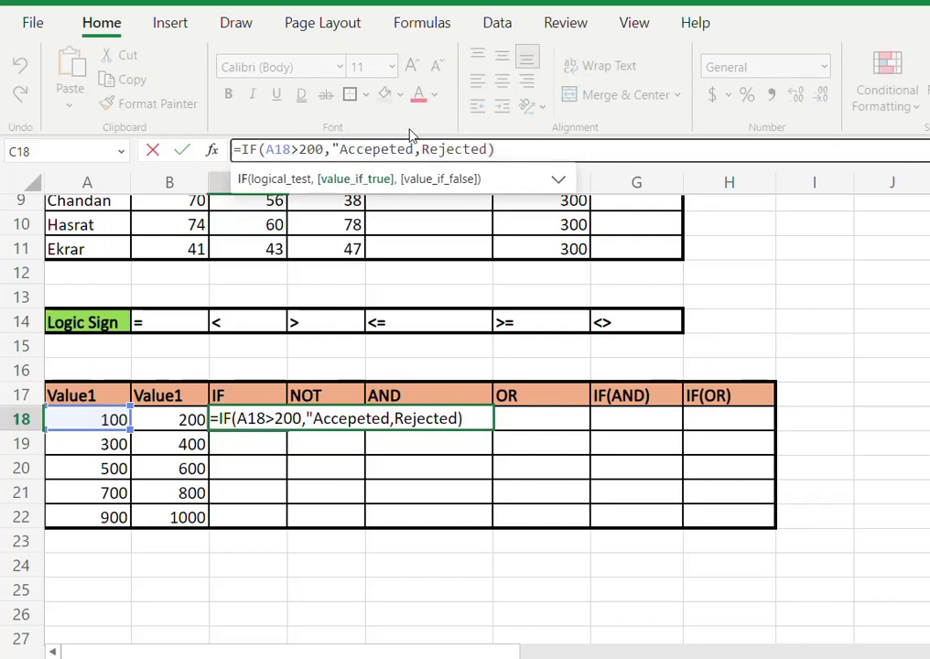
{"action": "left_click", "coordinate": [413, 149]}
{"action": "type", "text": "\""}
{"action": "key", "text": "Right"}
{"action": "type", "text": "\""}
{"action": "key", "text": "Return"}
{"action": "key", "text": "Up"}
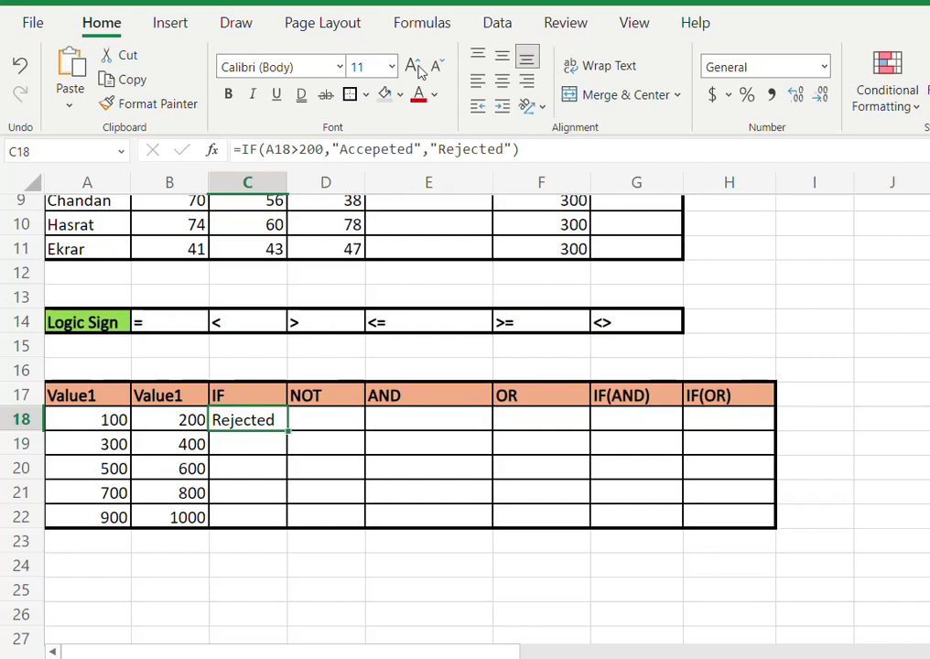
- Change the C18 test from A18>200 to A18<200
{"action": "left_click", "coordinate": [302, 148]}
{"action": "key", "text": "BackSpace"}
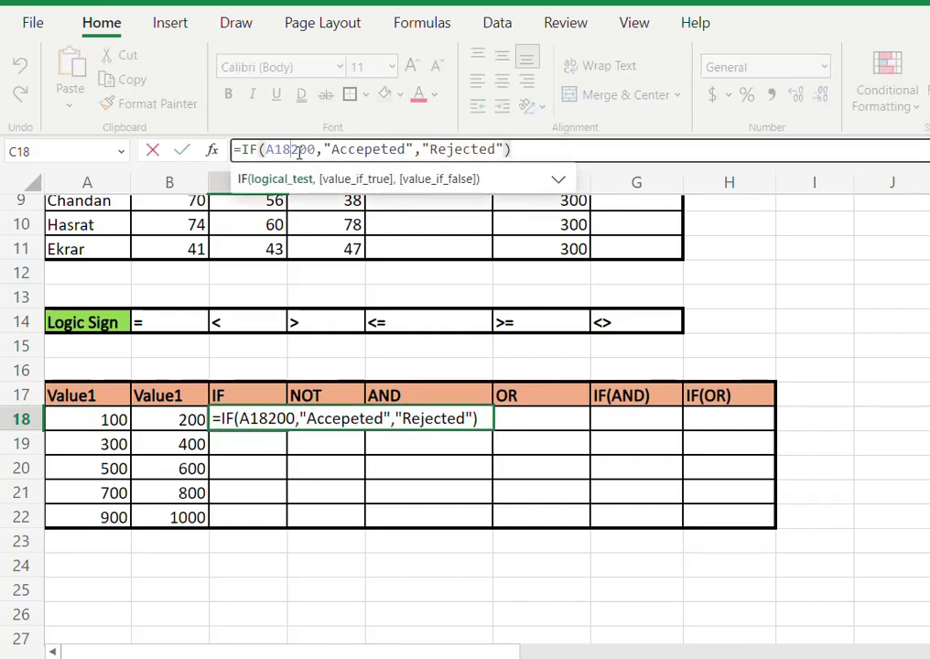
{"action": "type", "text": "<"}
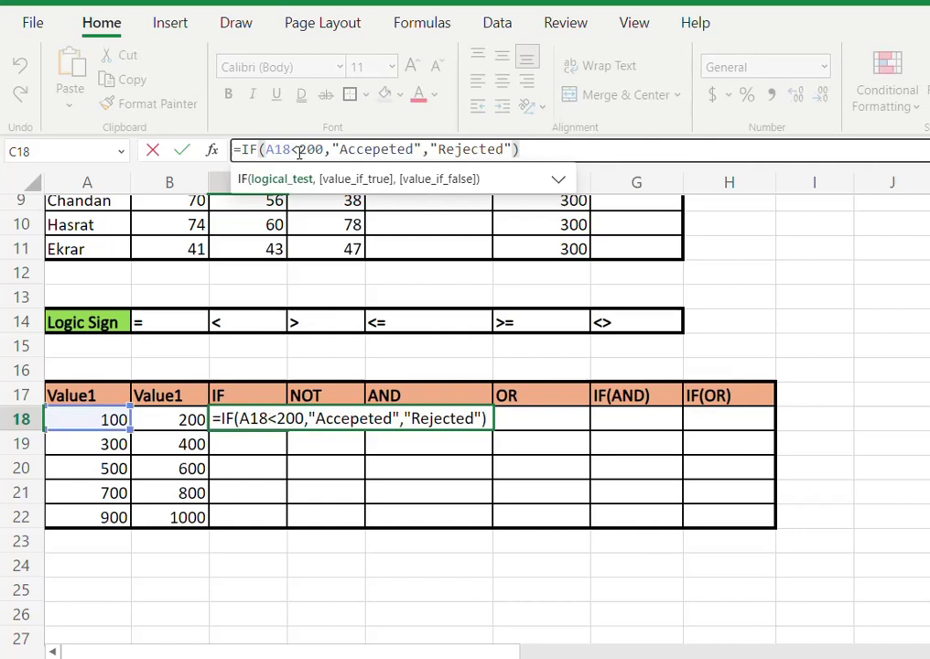
{"action": "key", "text": "Return"}
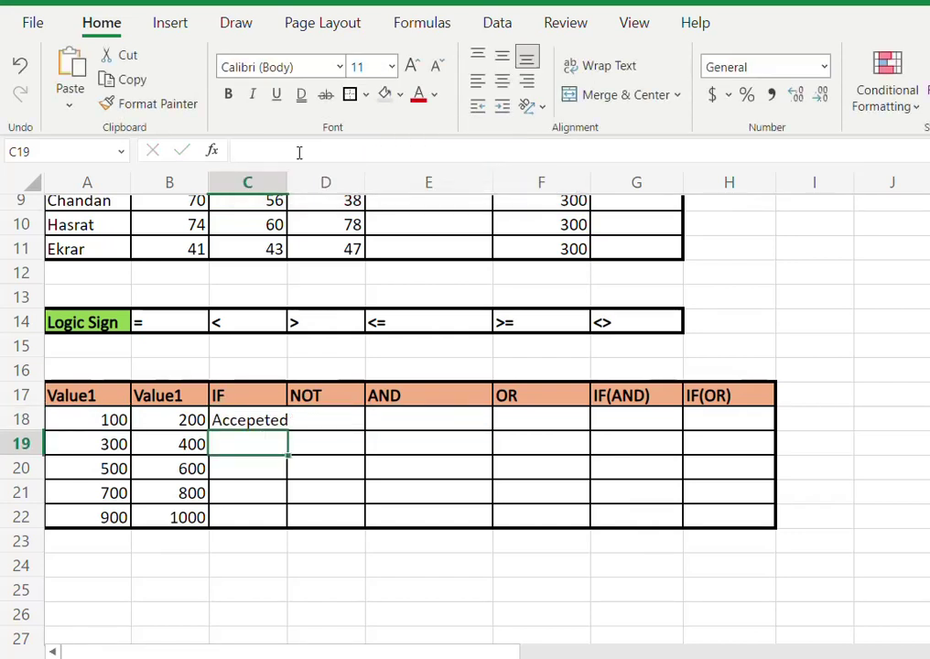
- Fill the formula down to C22 and check Accepeted for 100, Rejected for the rest
{"action": "left_click_drag", "start_coordinate": [265, 419], "coordinate": [249, 517]}
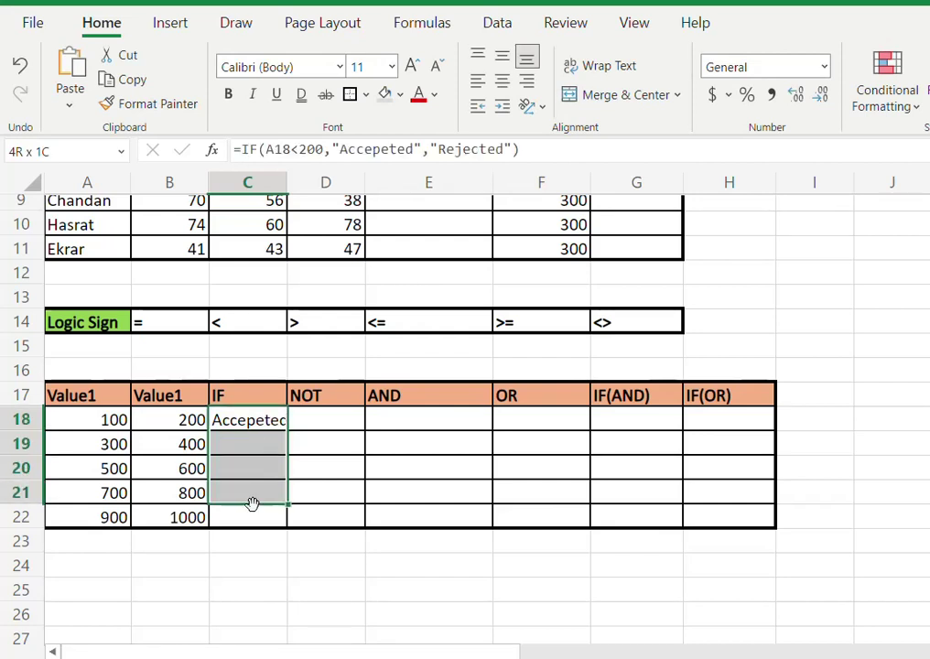
{"action": "key", "text": "ctrl+d"}
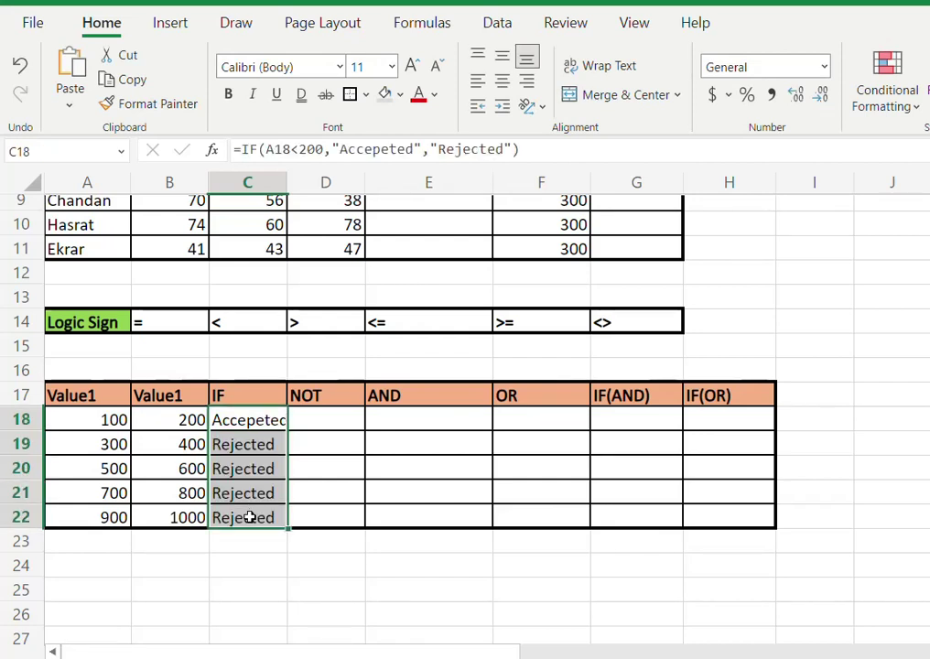
{"action": "key", "text": "Down"}
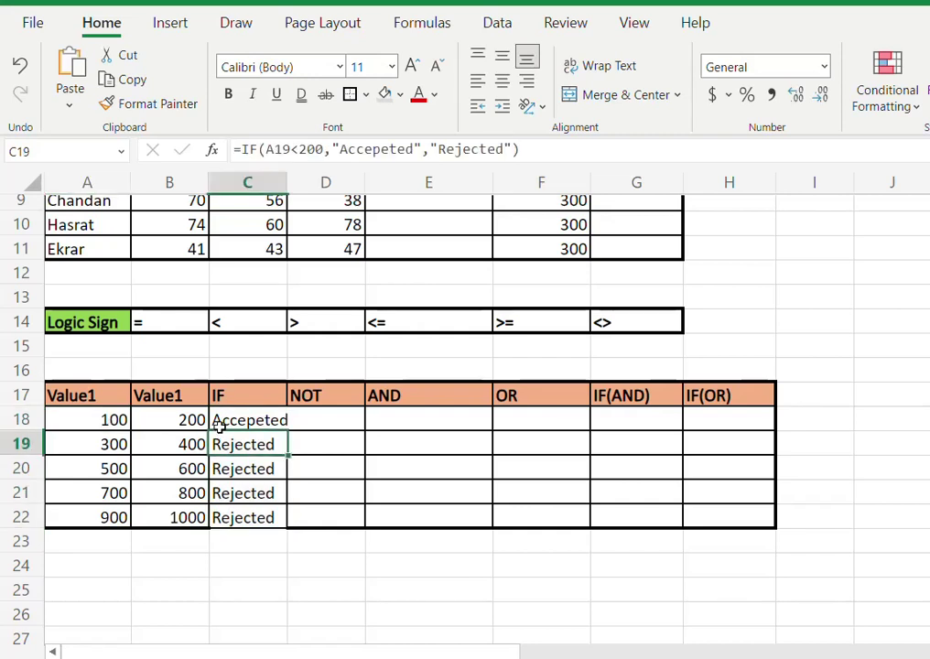
{"action": "left_click", "coordinate": [112, 445]}
{"action": "left_click", "coordinate": [111, 465]}
{"action": "left_click", "coordinate": [117, 492]}
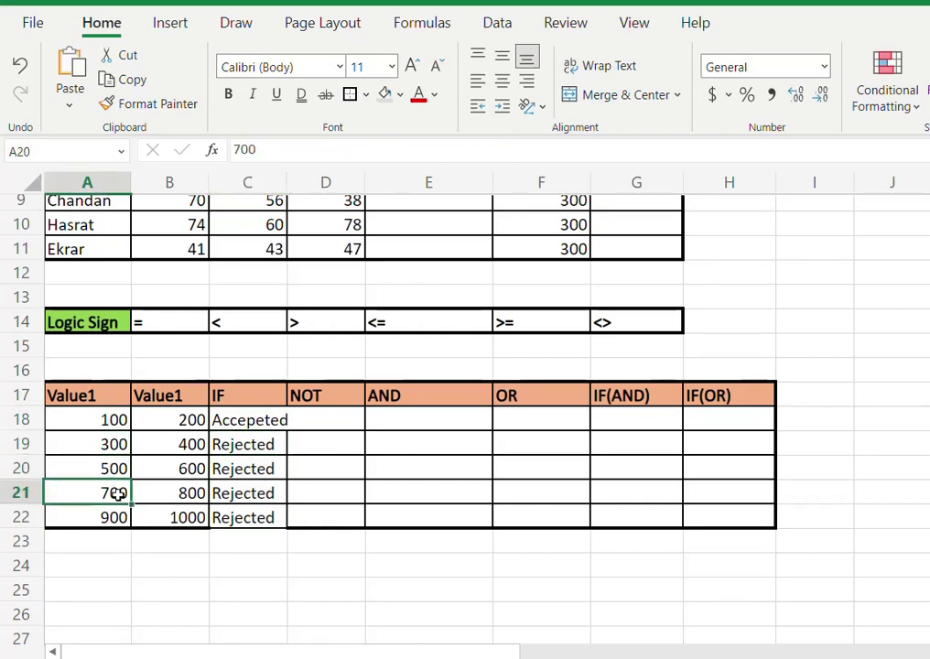
{"action": "left_click", "coordinate": [101, 532]}
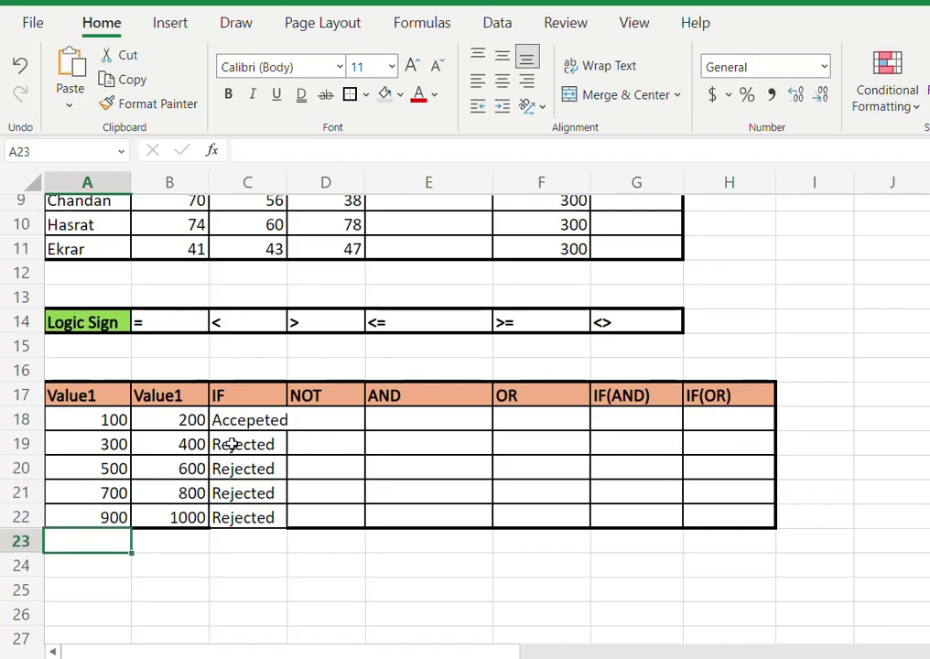
{"action": "left_click_drag", "start_coordinate": [232, 444], "coordinate": [231, 518]}
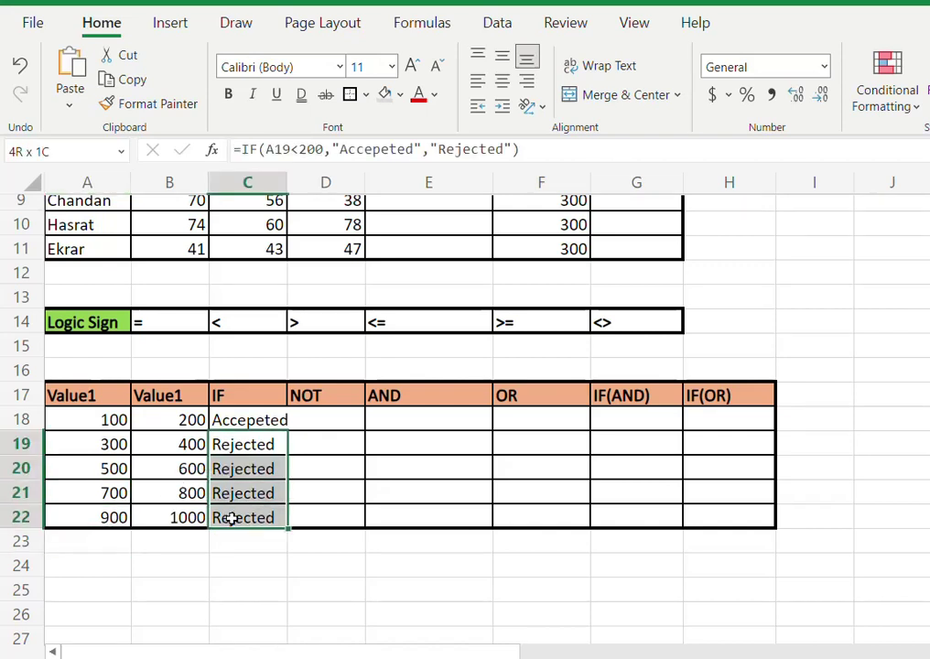
{"action": "left_click", "coordinate": [236, 423]}
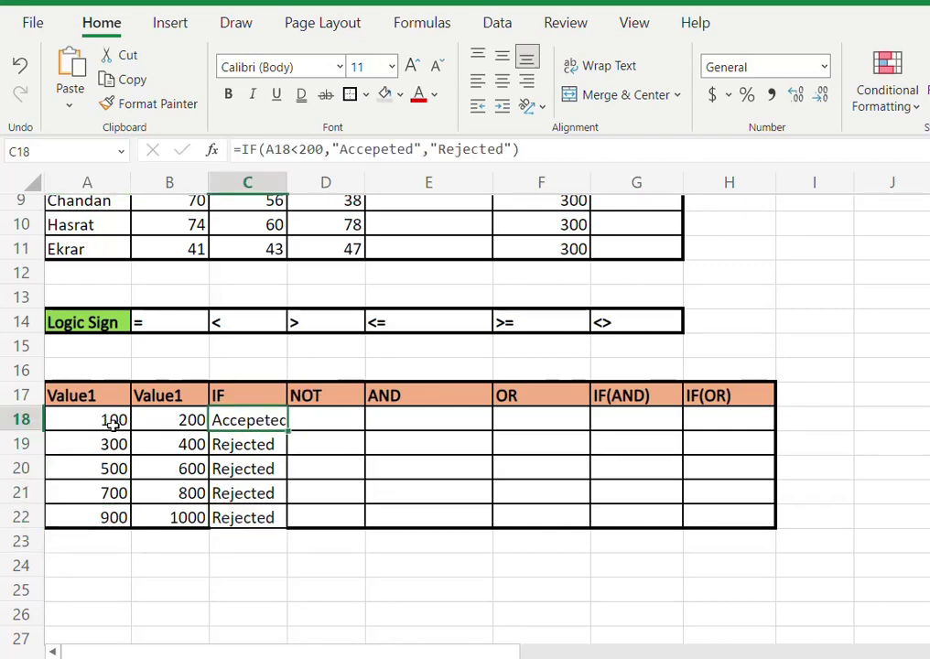
{"action": "scroll", "coordinate": [535, 522], "scroll_direction": "up", "scroll_amount": 2}
{"action": "scroll", "coordinate": [534, 522], "scroll_direction": "up", "scroll_amount": 2}
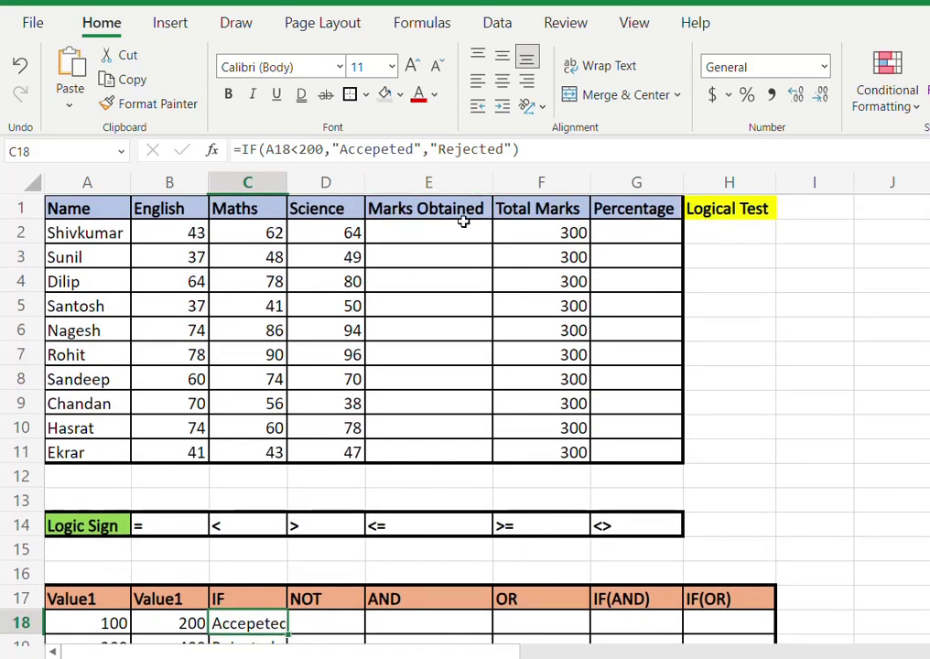
- Enter =SUM(B2:D2) in E2 for the first student's total marks
{"action": "left_click", "coordinate": [434, 232]}
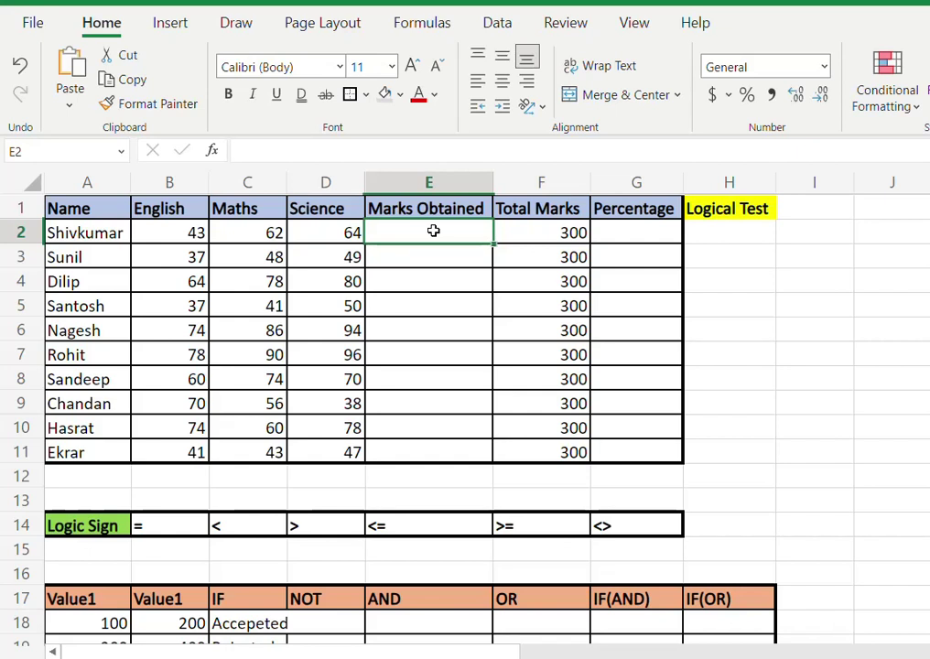
{"action": "type", "text": "=SUM("}
{"action": "left_click_drag", "start_coordinate": [170, 233], "coordinate": [316, 234]}
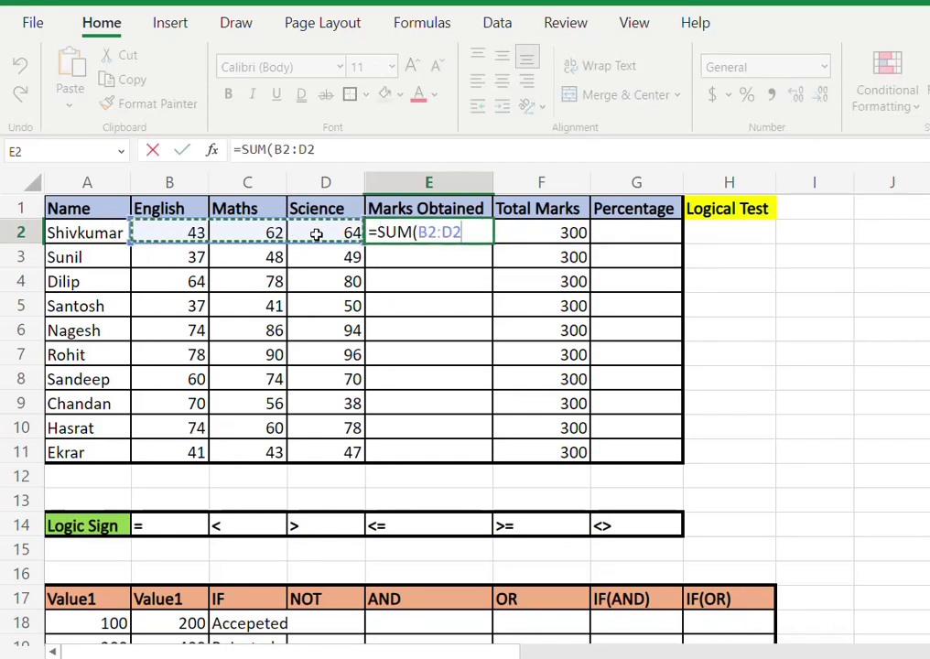
{"action": "type", "text": ")"}
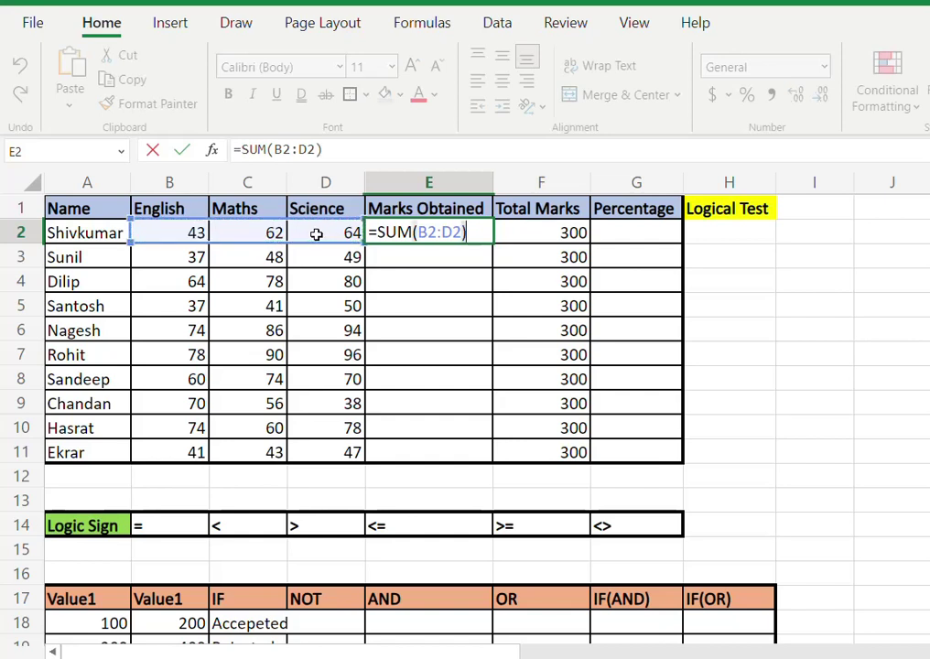
{"action": "key", "text": "Return"}
- Copy the SUM formula down E2:E11 for all ten students
{"action": "key", "text": "ctrl+Down"}
{"action": "key", "text": "Right"}
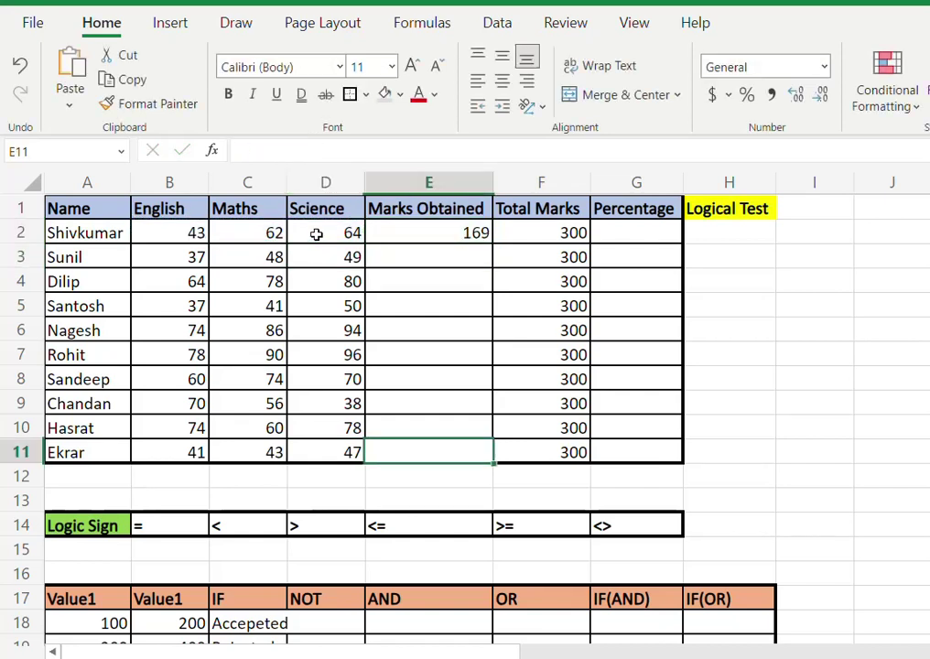
{"action": "key", "text": "ctrl+shift+Up"}
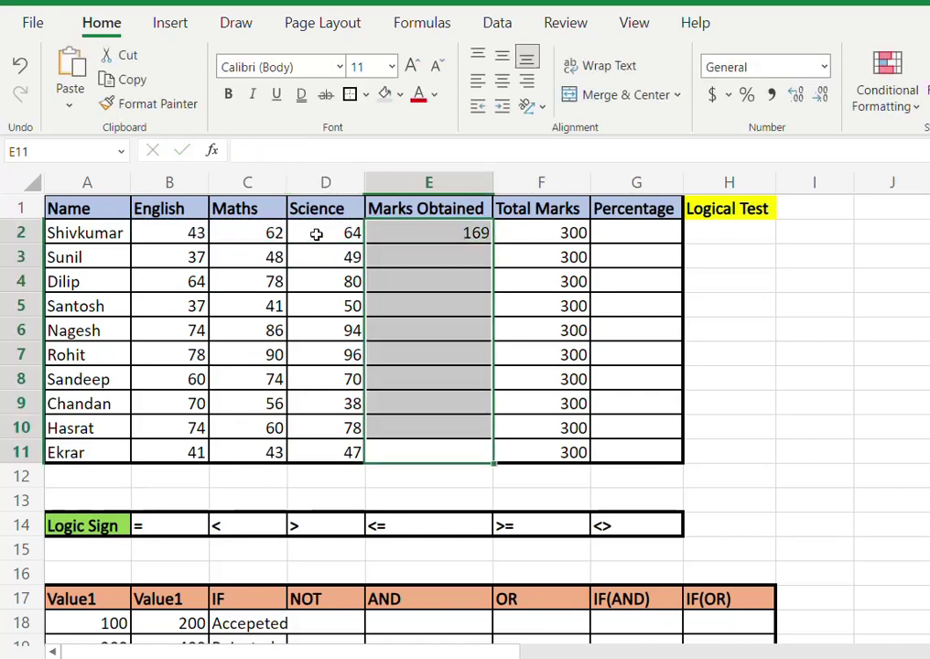
{"action": "key", "text": "ctrl+d"}
{"action": "key", "text": "Up"}
{"action": "key", "text": "Up"}
{"action": "key", "text": "Up"}
{"action": "key", "text": "Up"}
{"action": "key", "text": "Up"}
{"action": "key", "text": "Up"}
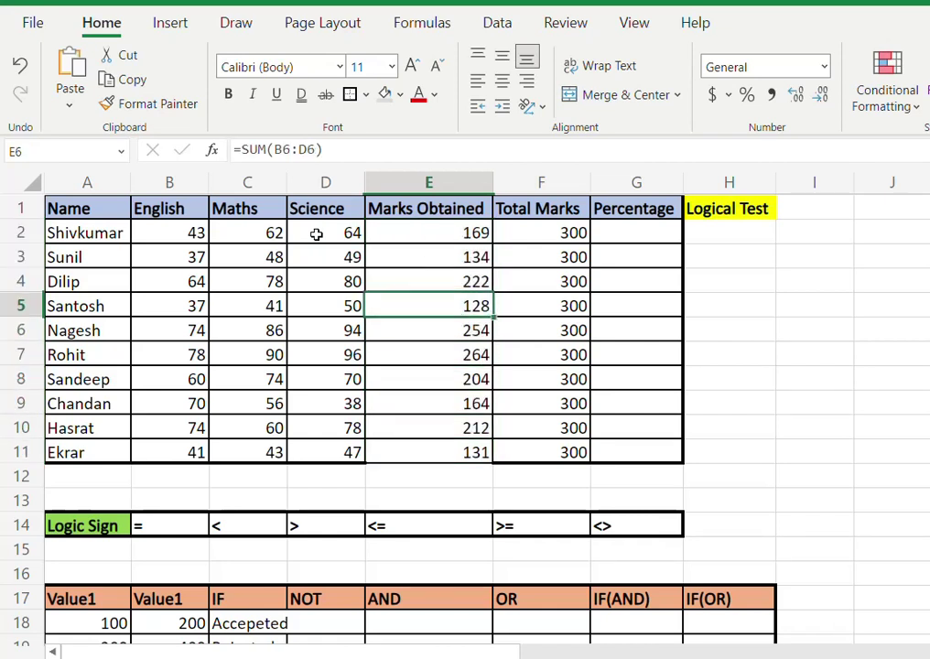
{"action": "key", "text": "Up"}
{"action": "key", "text": "Up"}
{"action": "key", "text": "Up"}
{"action": "key", "text": "Right"}
{"action": "key", "text": "Right"}
{"action": "type", "text": "="}
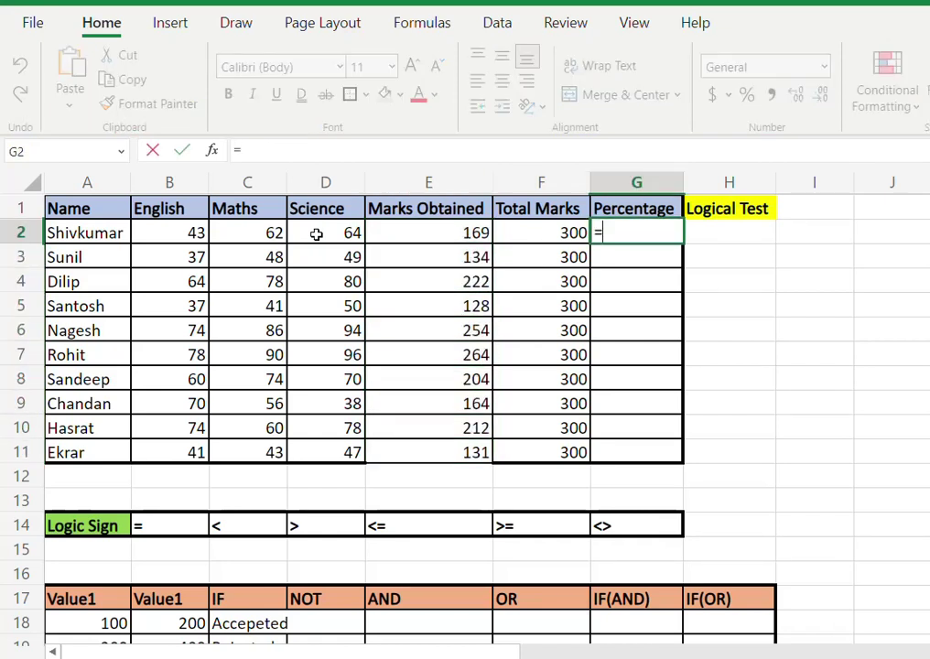
- Enter =E2/F2 in G2 and format it as a percentage
{"action": "left_click", "coordinate": [425, 231]}
{"action": "type", "text": "/"}
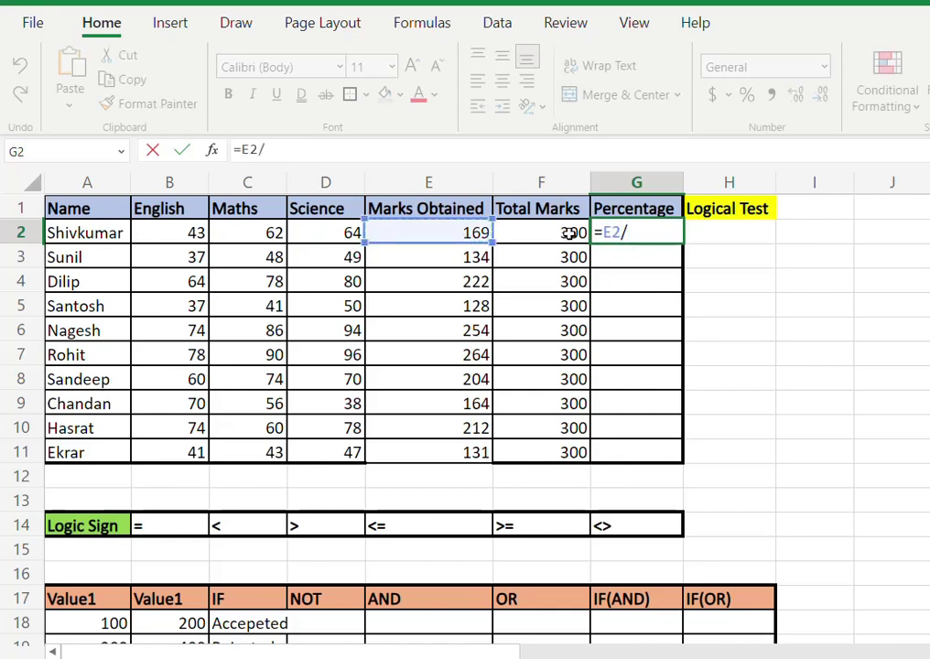
{"action": "left_click", "coordinate": [569, 233]}
{"action": "key", "text": "Return"}
{"action": "key", "text": "Up"}
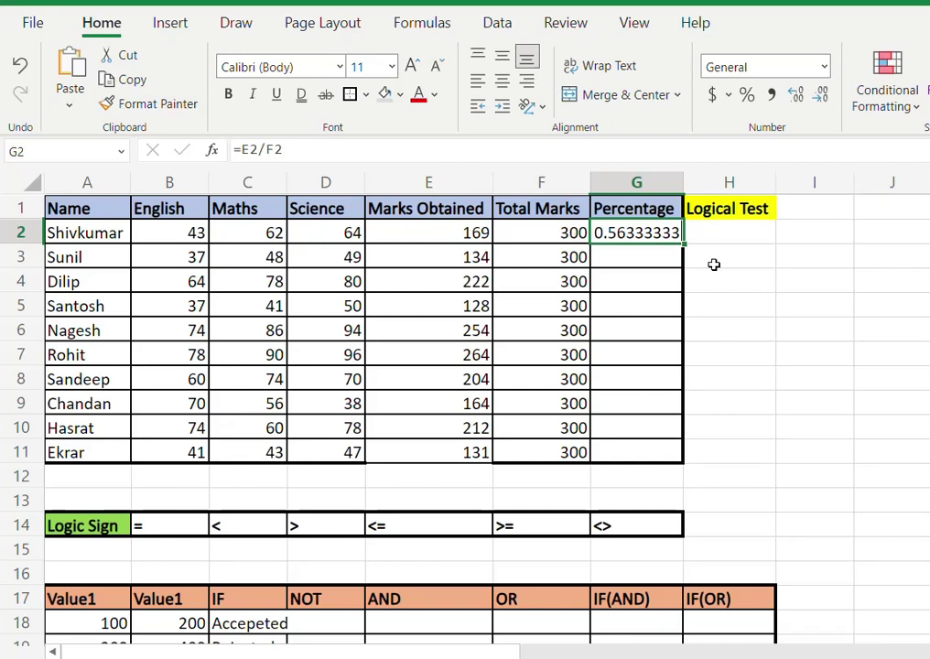
{"action": "key", "text": "ctrl+shift+5"}
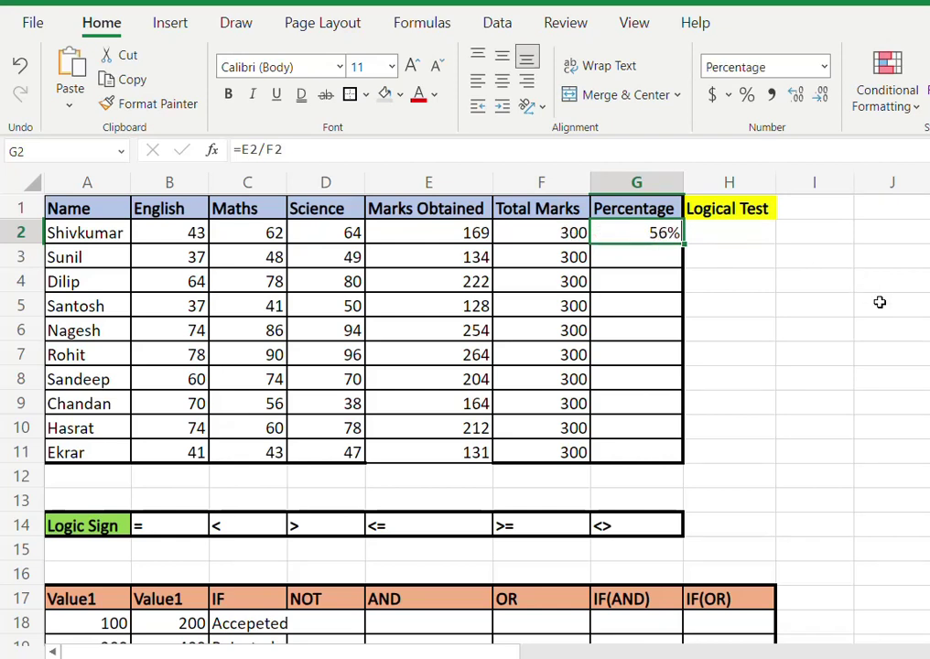
- Fill the percentage formula down G2:G11
{"action": "key", "text": "Left"}
{"action": "key", "text": "ctrl+Down"}
{"action": "key", "text": "Right"}
{"action": "key", "text": "ctrl+shift+Up"}
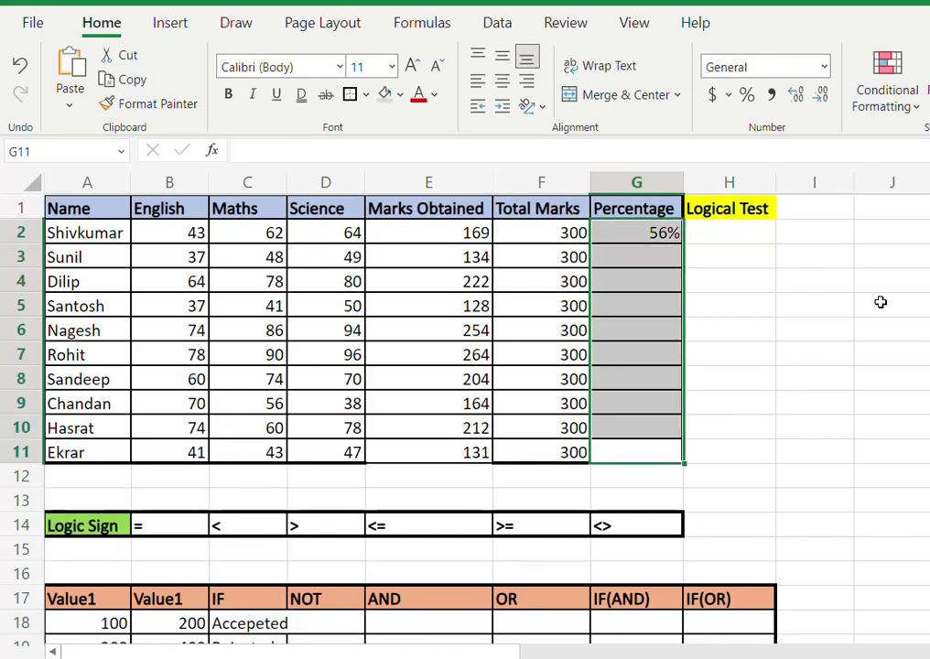
{"action": "key", "text": "ctrl+d"}
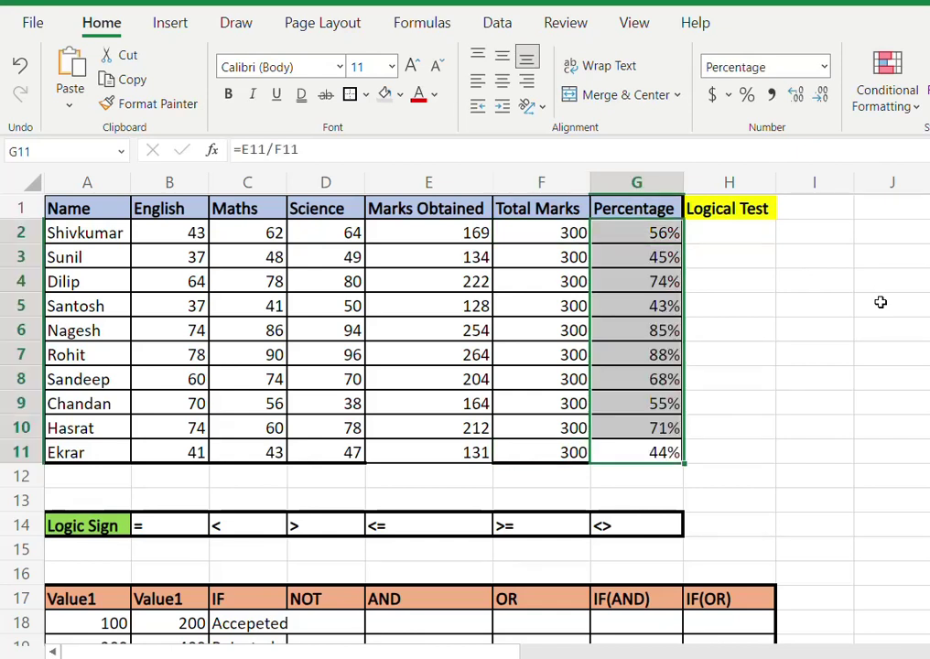
{"action": "left_click", "coordinate": [664, 259]}
{"action": "left_click", "coordinate": [735, 227]}
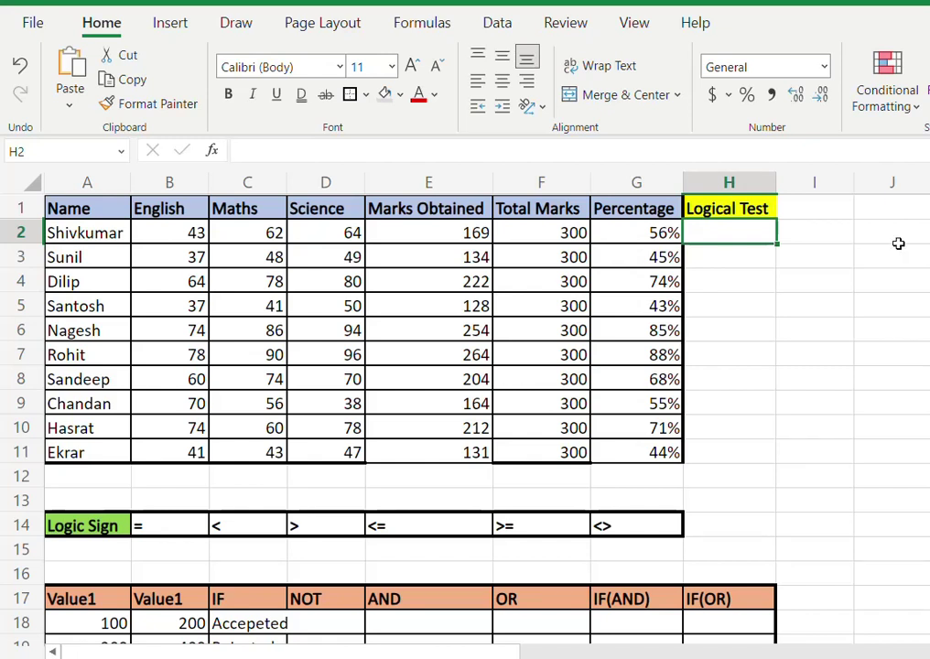
- Enter =IF(G2<35%,"Fail","Pass") in H2
{"action": "type", "text": "=if"}
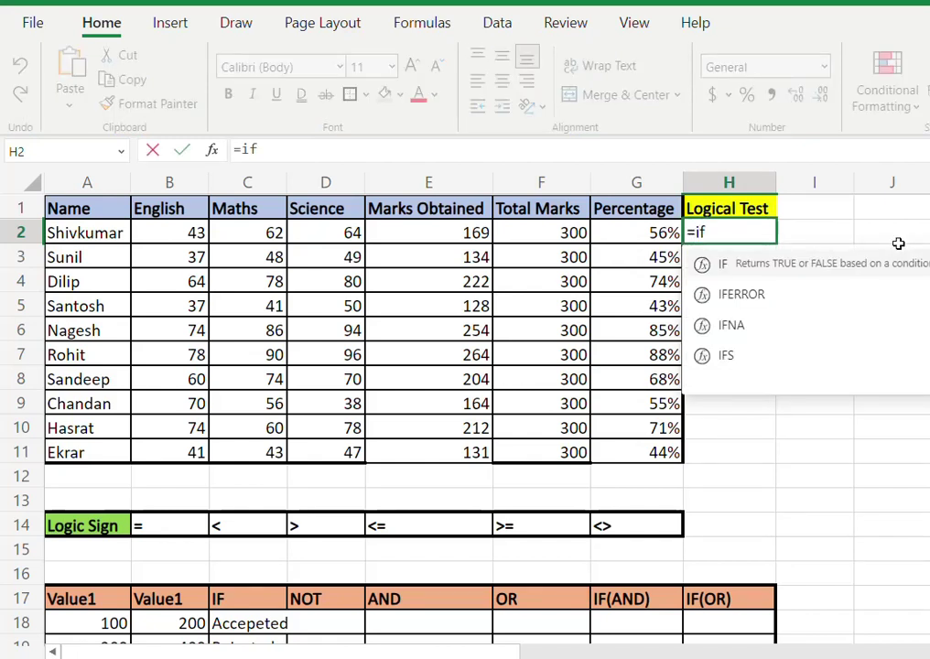
{"action": "key", "text": "Tab"}
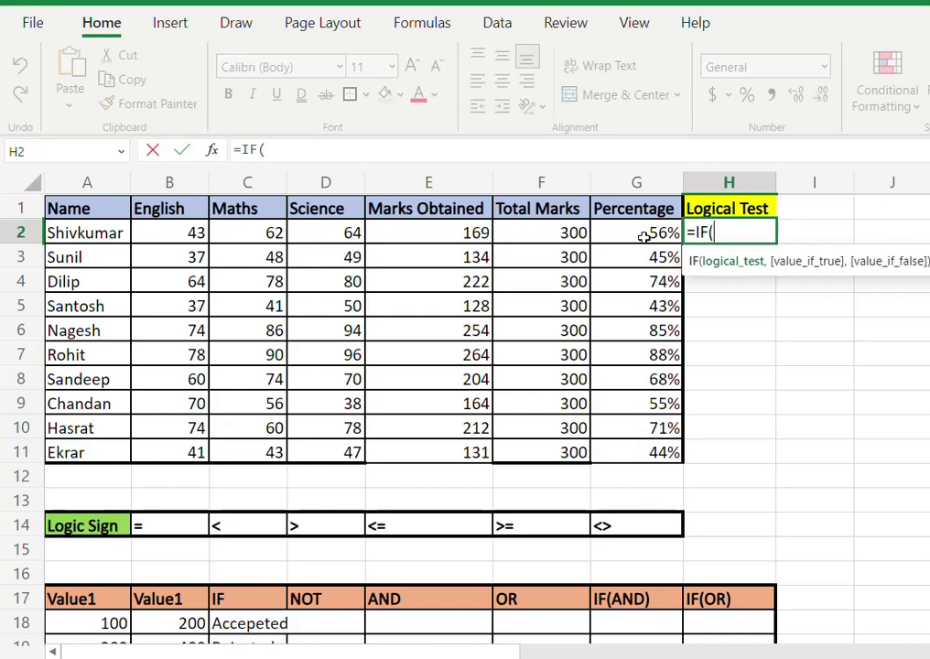
{"action": "left_click", "coordinate": [644, 237]}
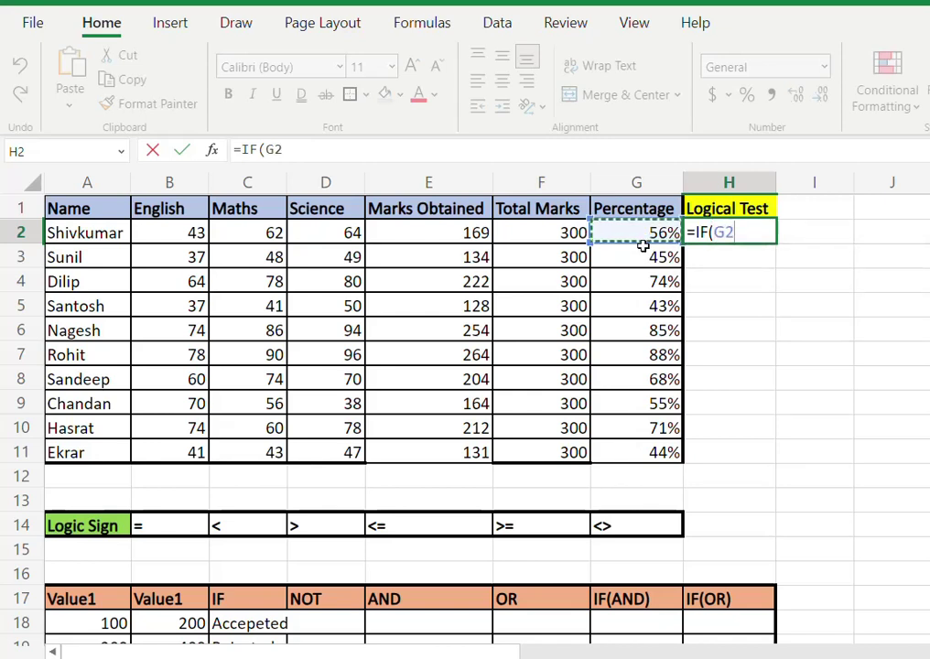
{"action": "type", "text": "<35"}
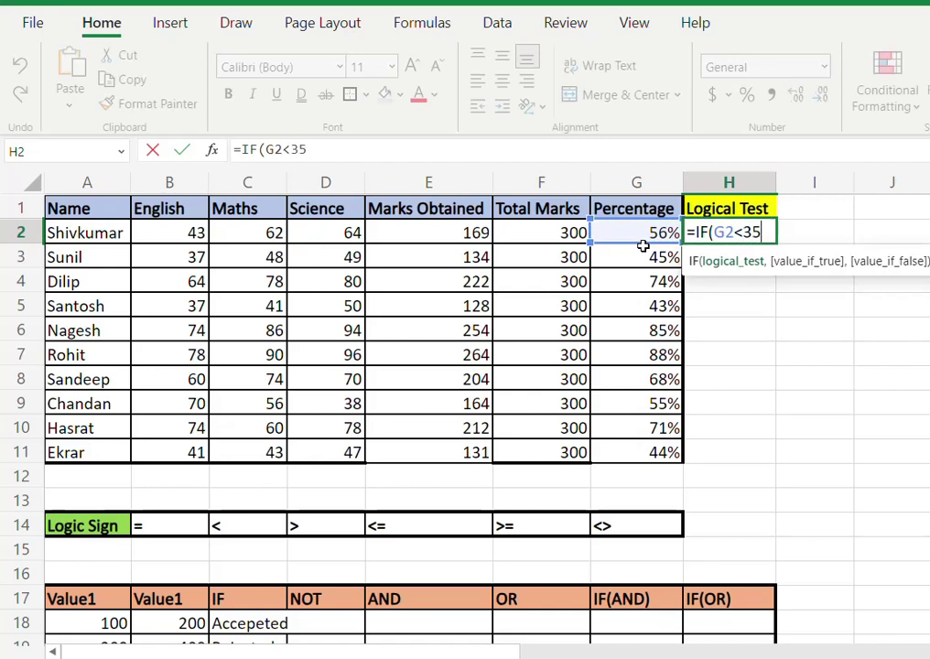
{"action": "type", "text": "%,\""}
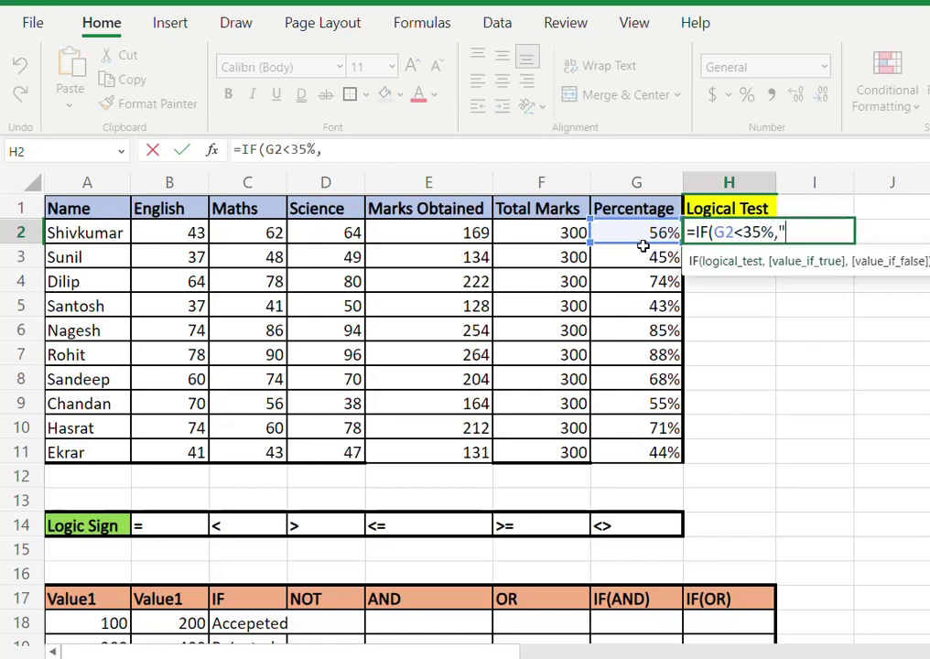
{"action": "type", "text": "Fail\","}
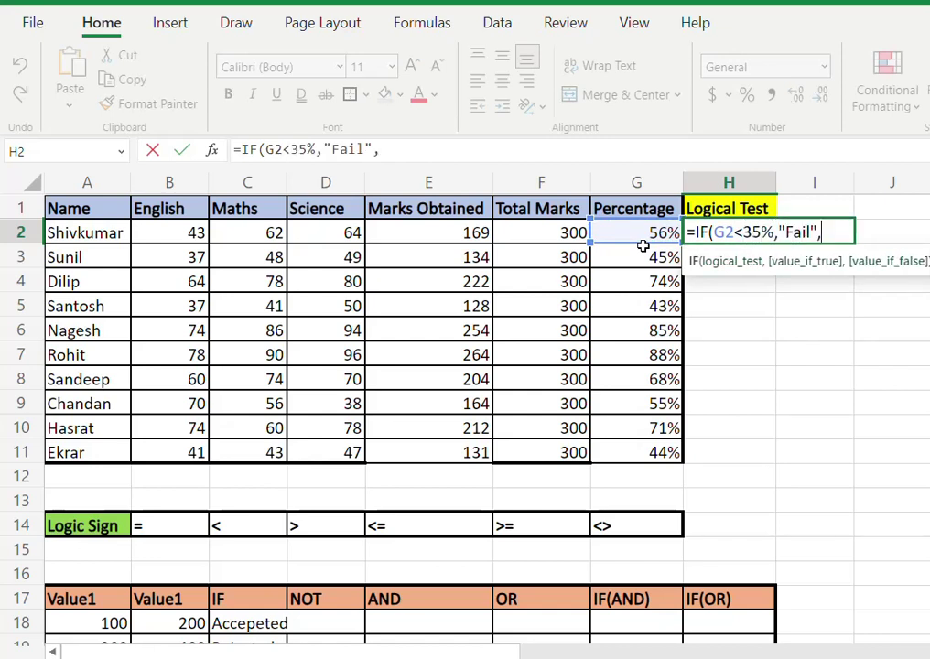
{"action": "type", "text": "P"}
{"action": "key", "text": "BackSpace"}
{"action": "type", "text": "\""}
{"action": "type", "text": "Pa"}
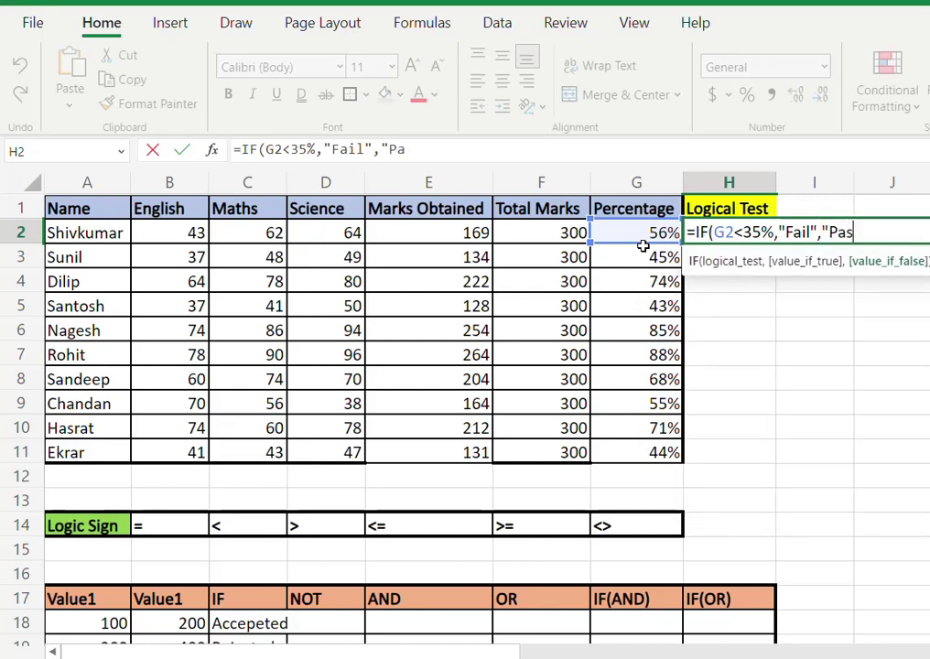
{"action": "type", "text": "ss"}
{"action": "type", "text": ")"}
{"action": "key", "text": "Return"}
- Fill the Pass/Fail formula down H2:H11
{"action": "key", "text": "Up"}
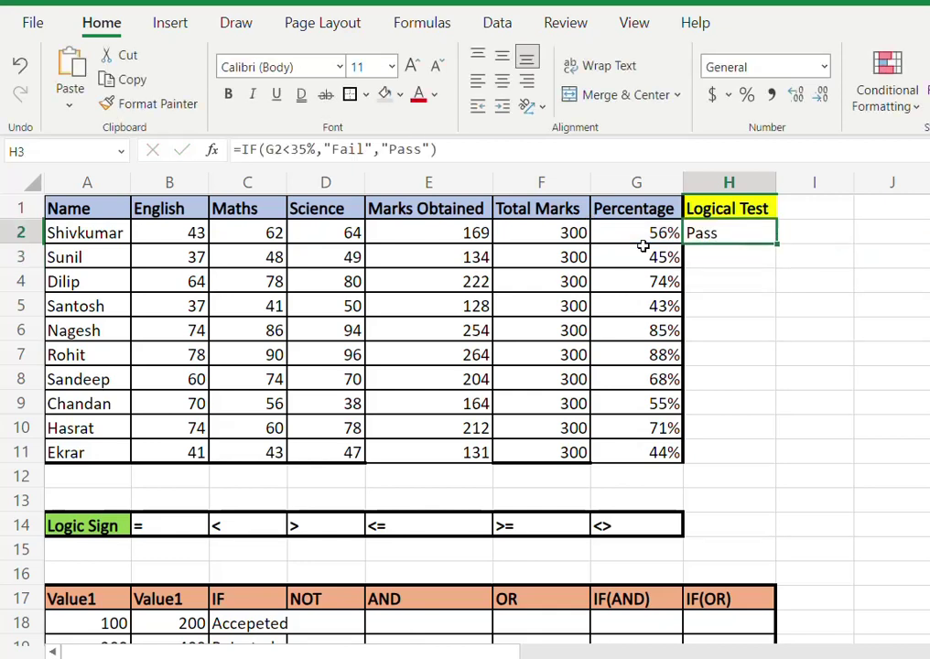
{"action": "key", "text": "Left"}
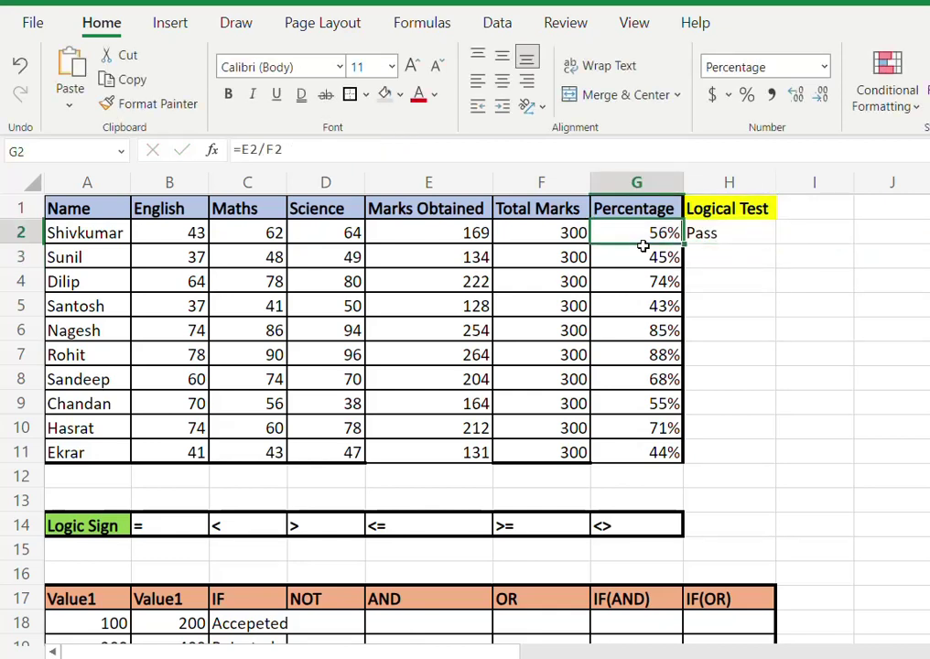
{"action": "key", "text": "Down"}
{"action": "key", "text": "Down"}
{"action": "key", "text": "ctrl+Down"}
{"action": "key", "text": "Right"}
{"action": "key", "text": "ctrl+shift+Up"}
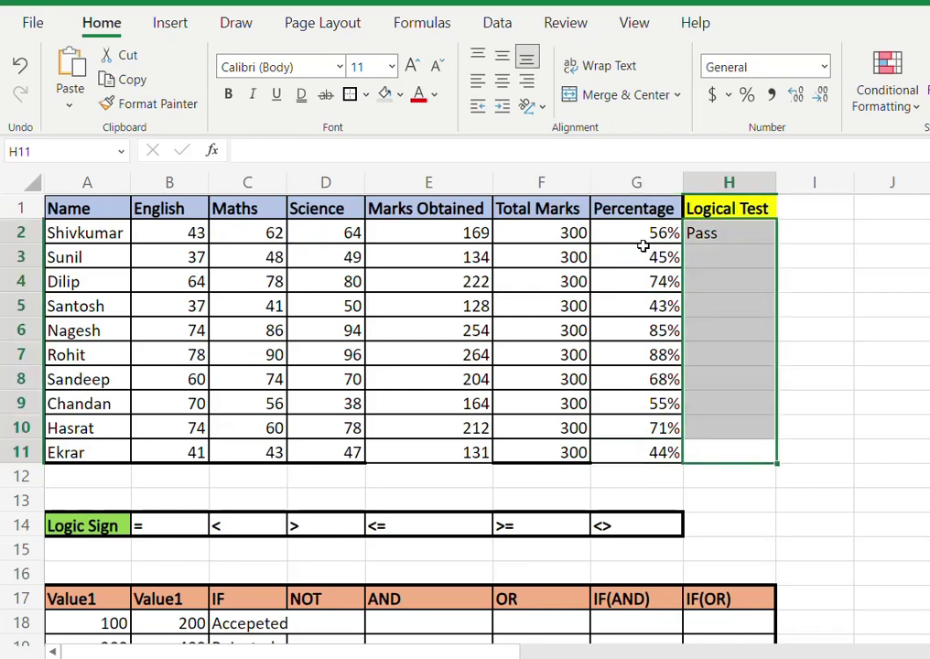
{"action": "key", "text": "ctrl+d"}
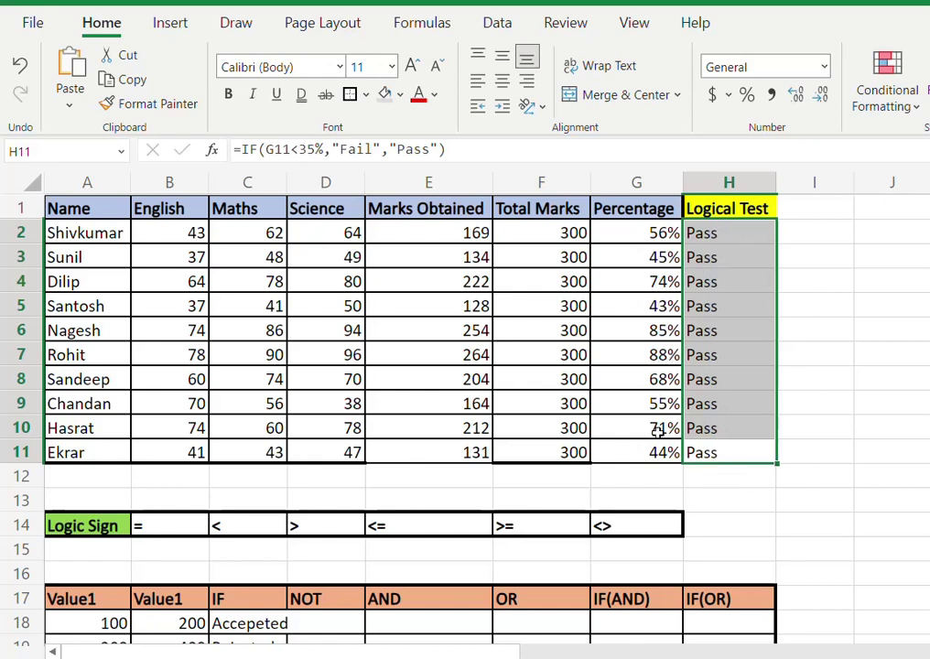
{"action": "left_click", "coordinate": [652, 281]}
- Type 34% into G3 to see H3 turn to Fail, then undo the change
{"action": "left_click", "coordinate": [649, 262]}
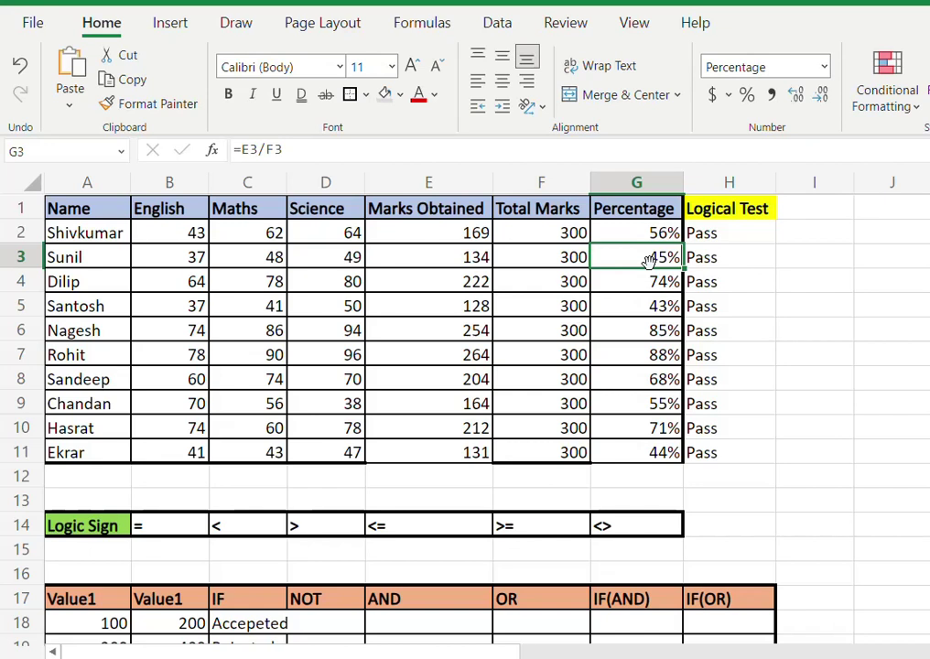
{"action": "type", "text": "34%"}
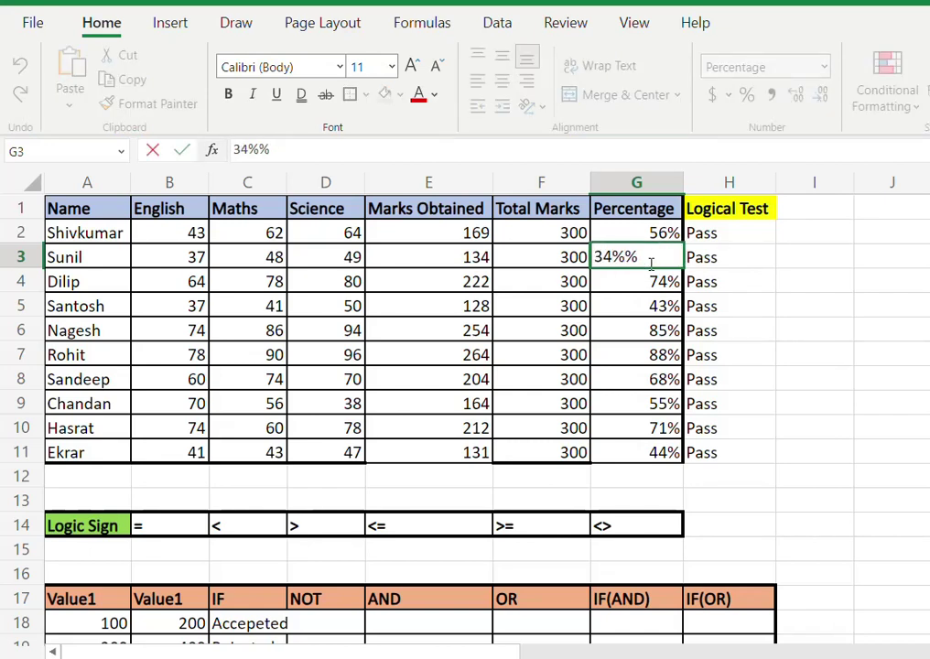
{"action": "key", "text": "BackSpace"}
{"action": "key", "text": "Return"}
{"action": "left_click", "coordinate": [709, 261]}
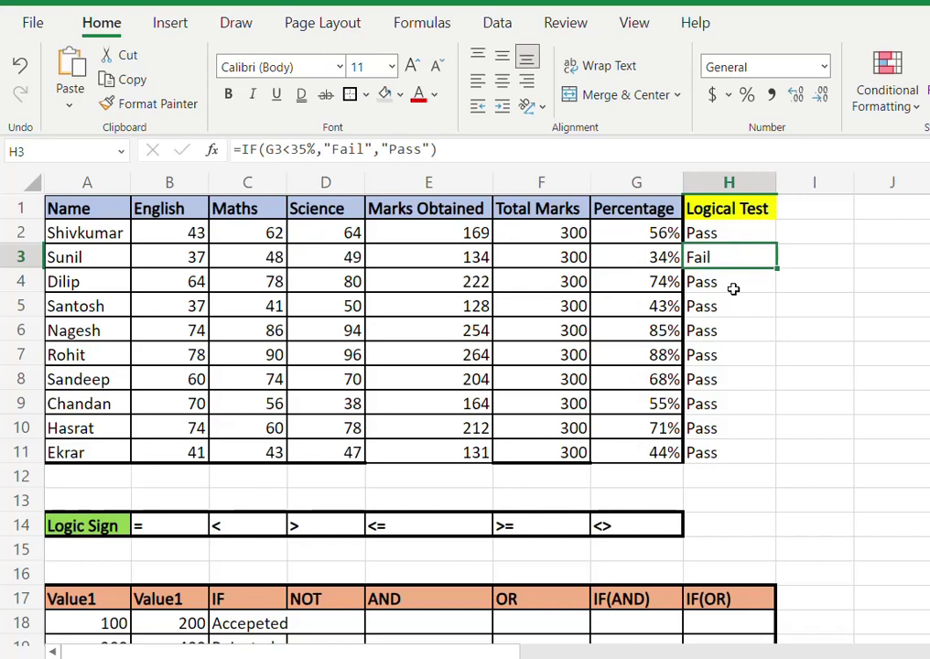
{"action": "key", "text": "ctrl+z"}
- Enter =NOT(A18>200) in cell D18
{"action": "scroll", "coordinate": [457, 384], "scroll_direction": "down", "scroll_amount": 2}
{"action": "left_click", "coordinate": [252, 499]}
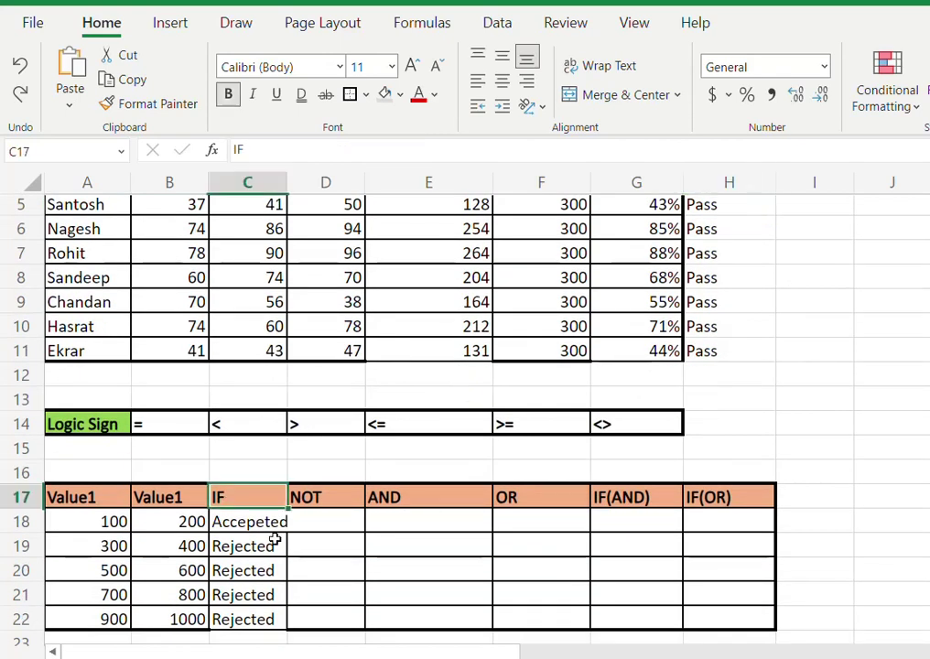
{"action": "left_click", "coordinate": [310, 523]}
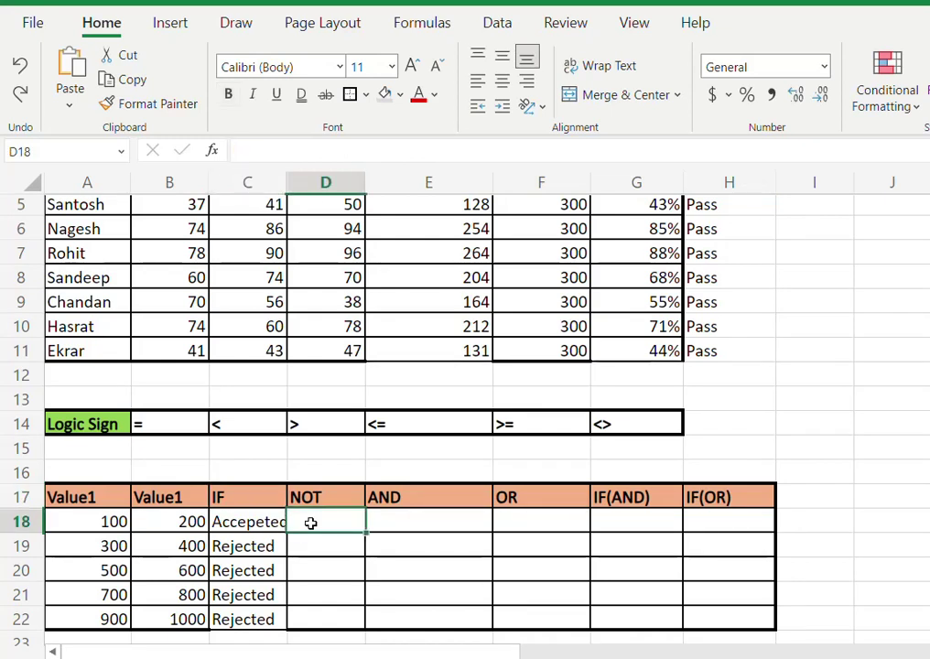
{"action": "key", "text": "ctrl+y"}
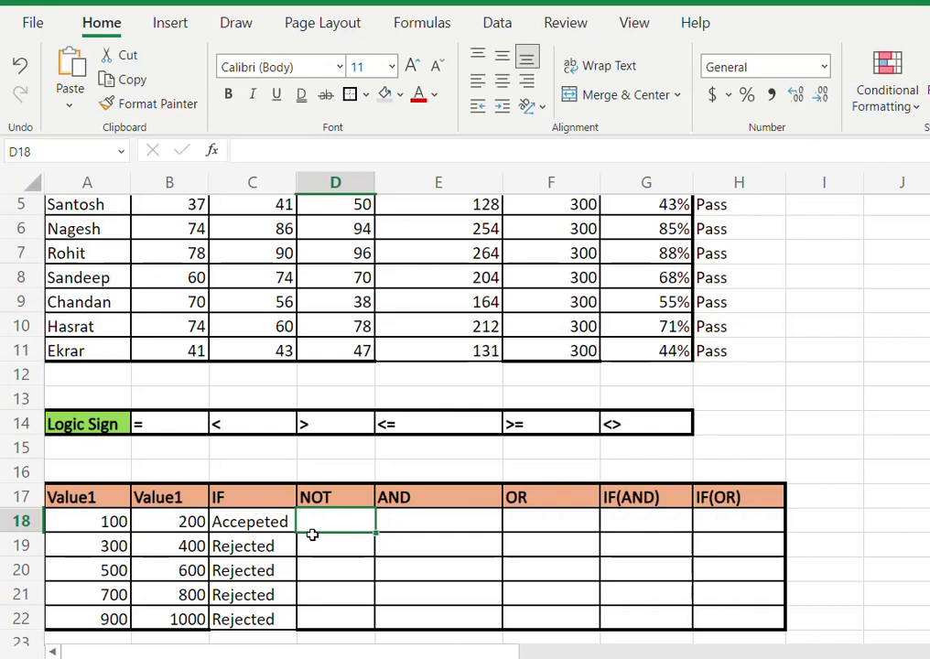
{"action": "type", "text": "="}
{"action": "type", "text": "not"}
{"action": "key", "text": "Tab"}
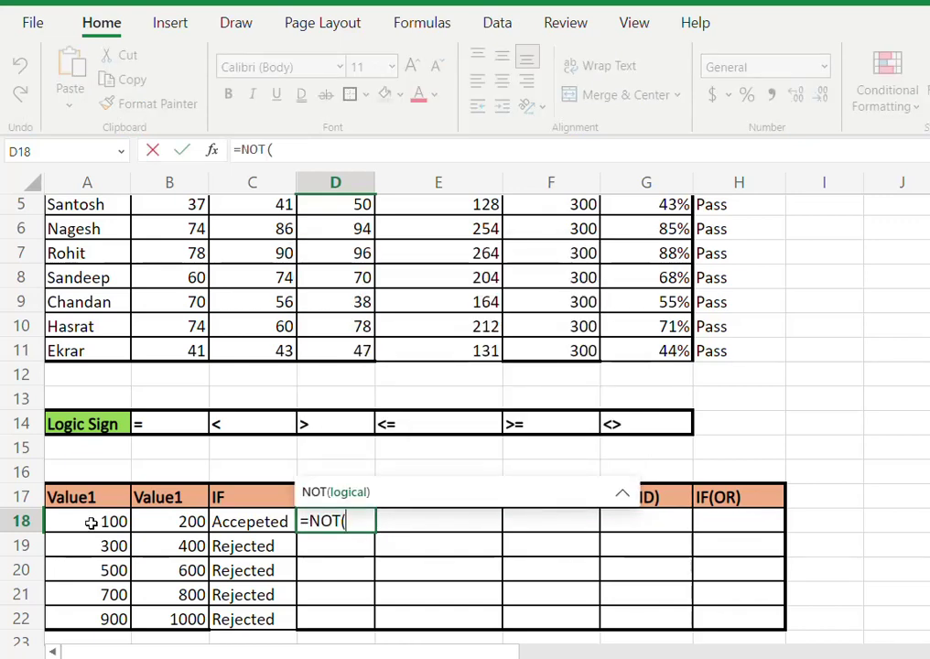
{"action": "left_click", "coordinate": [92, 522]}
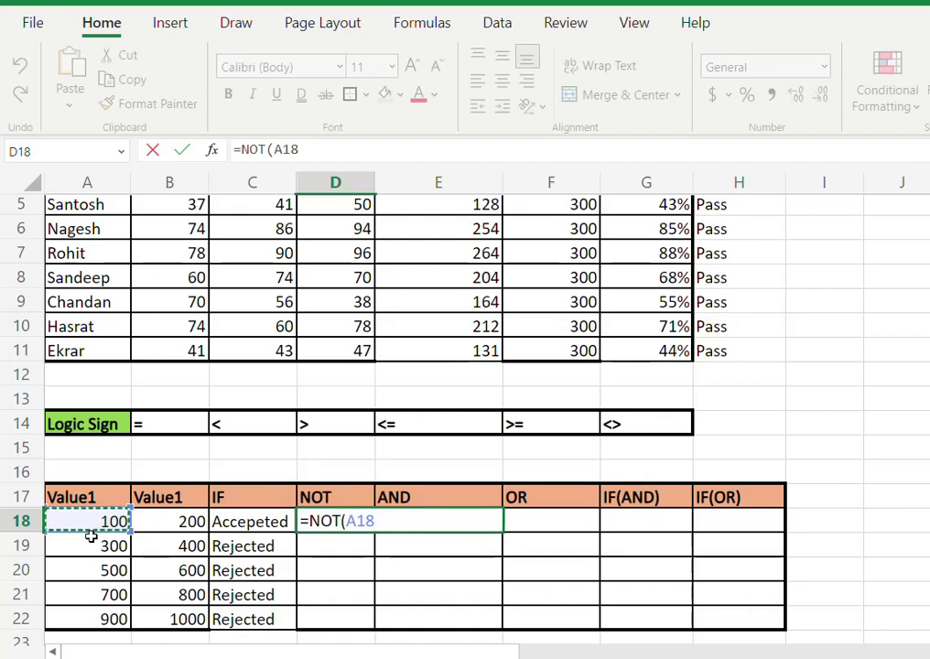
{"action": "type", "text": ">20"}
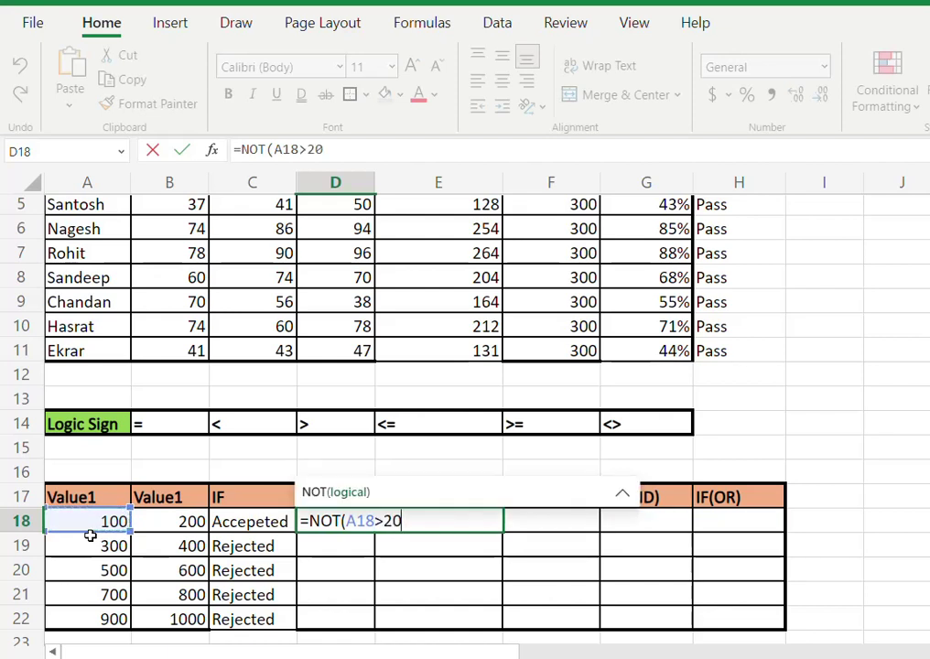
{"action": "type", "text": "0)"}
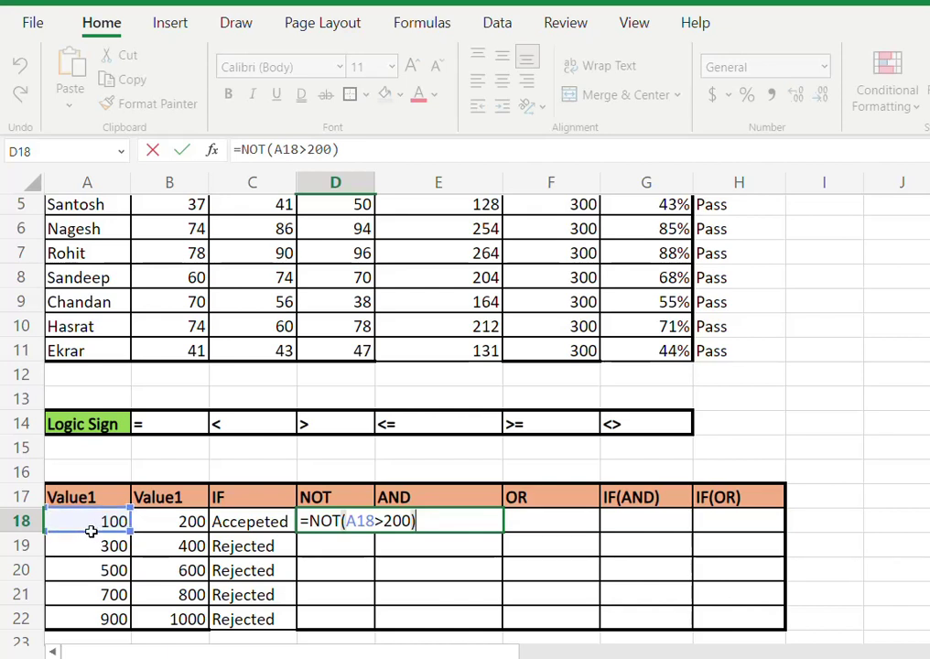
{"action": "key", "text": "Return"}
- Fill the NOT formula down D18:D22, giving TRUE in row 18 and FALSE below
{"action": "key", "text": "Up"}
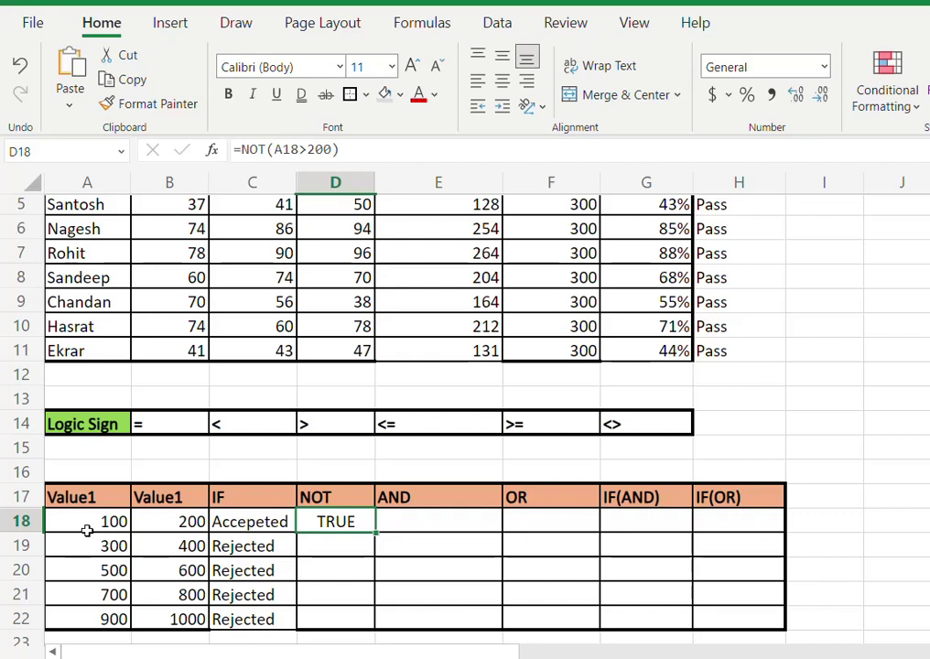
{"action": "key", "text": "Left"}
{"action": "key", "text": "ctrl+Down"}
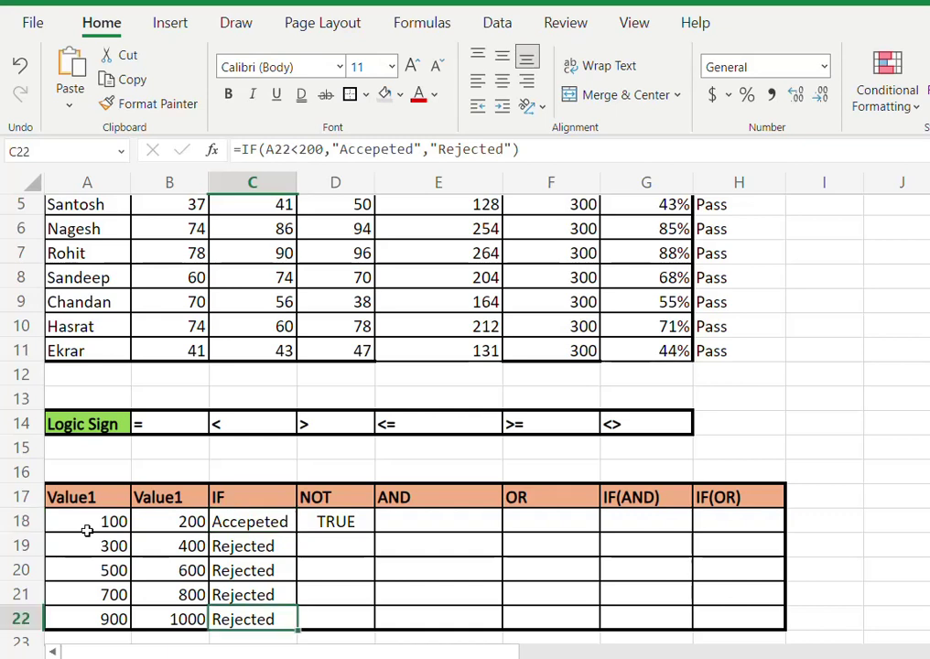
{"action": "key", "text": "Right"}
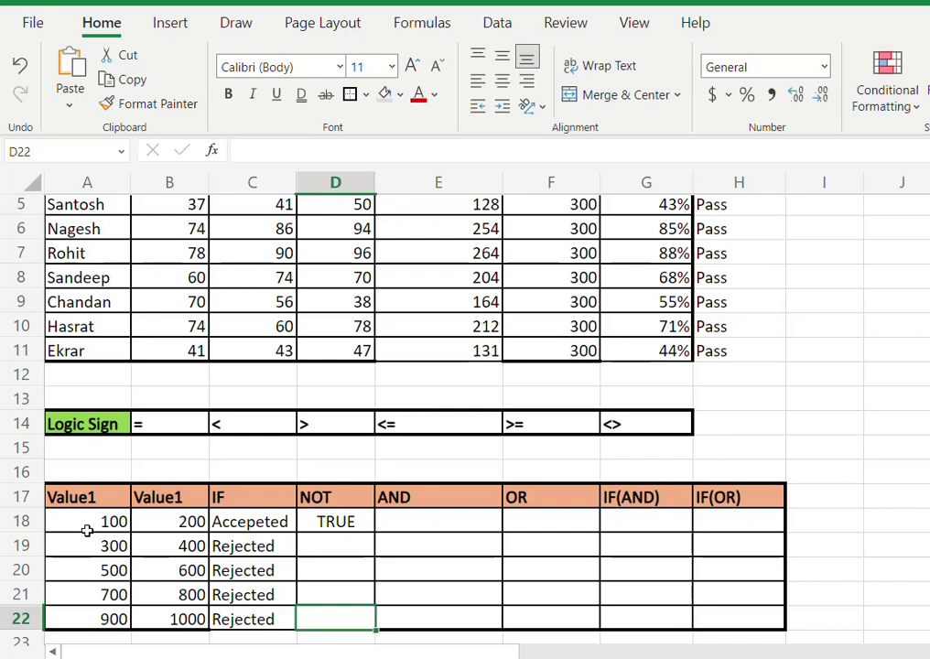
{"action": "key", "text": "ctrl+shift+Up"}
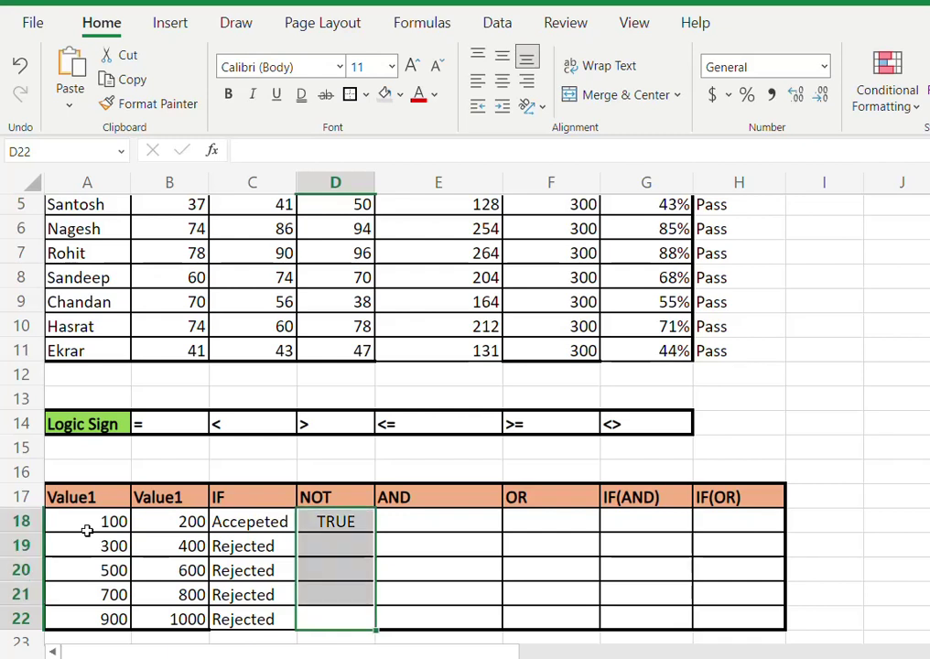
{"action": "key", "text": "ctrl+d"}
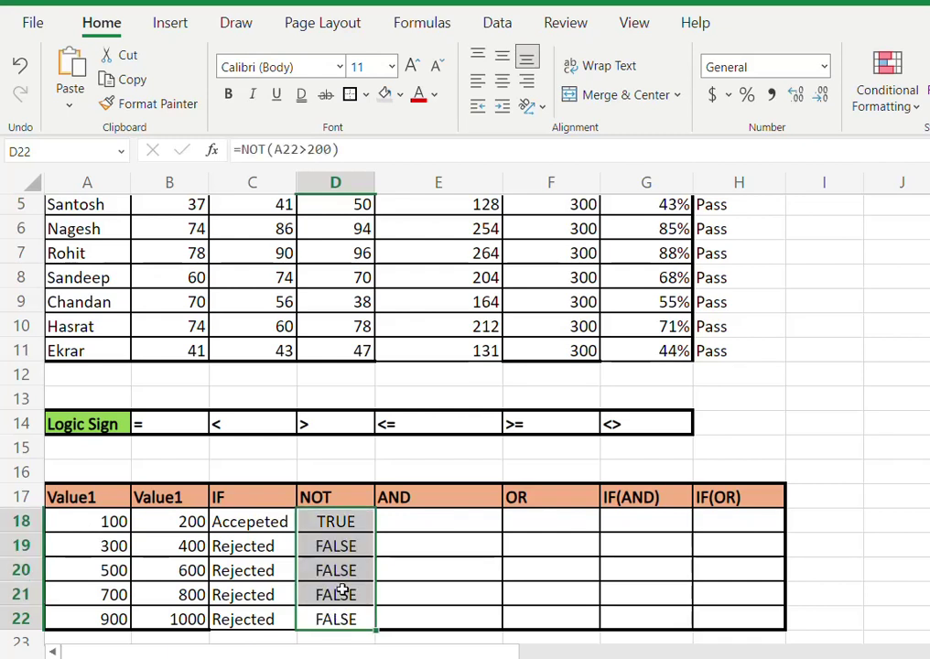
{"action": "left_click", "coordinate": [316, 549]}
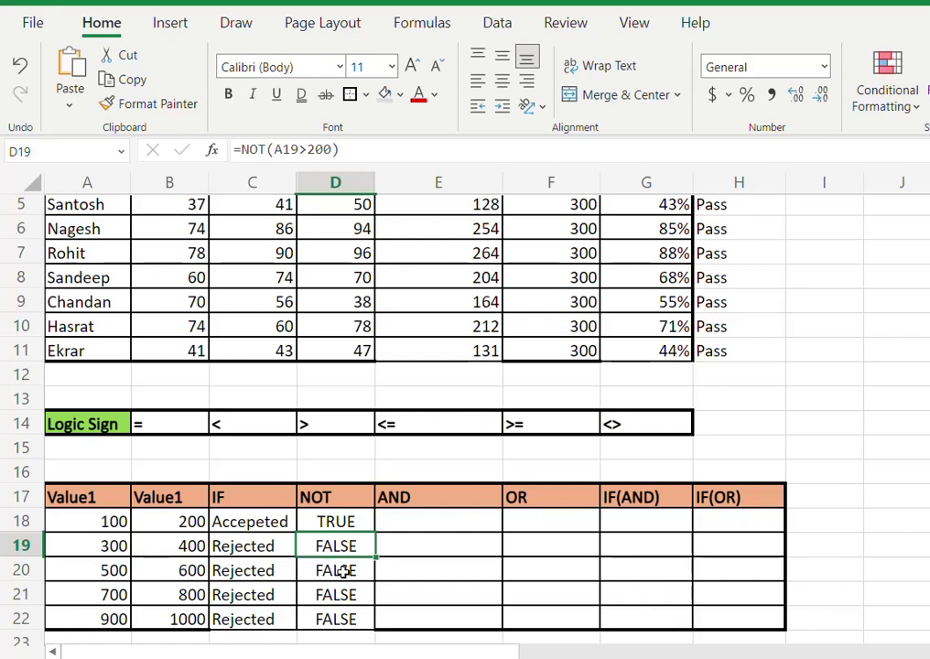
{"action": "left_click", "coordinate": [409, 519]}
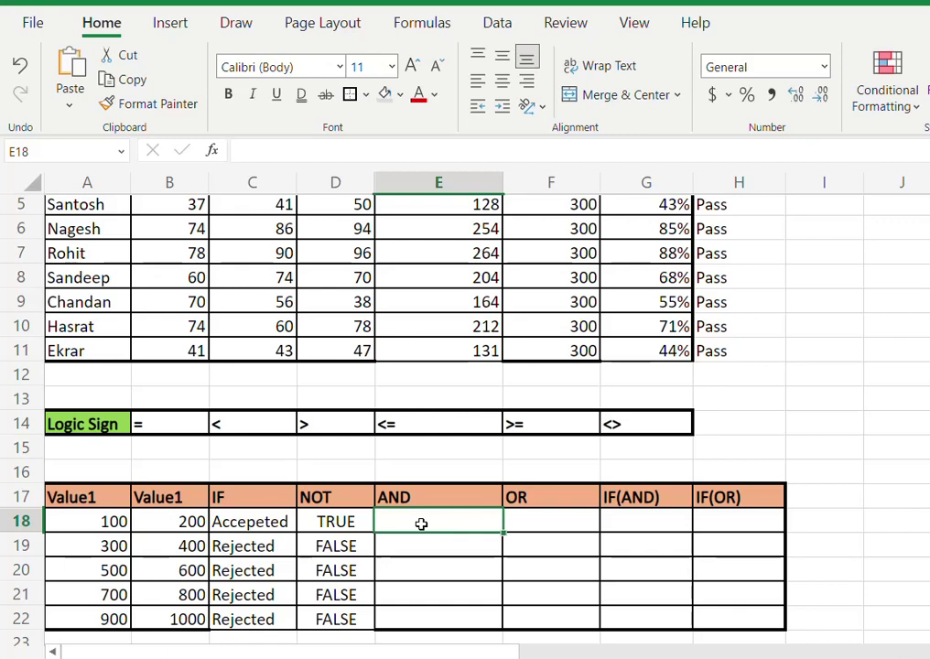
- Enter =AND(A18<200,B18>300) in cell E18
{"action": "left_click", "coordinate": [339, 520]}
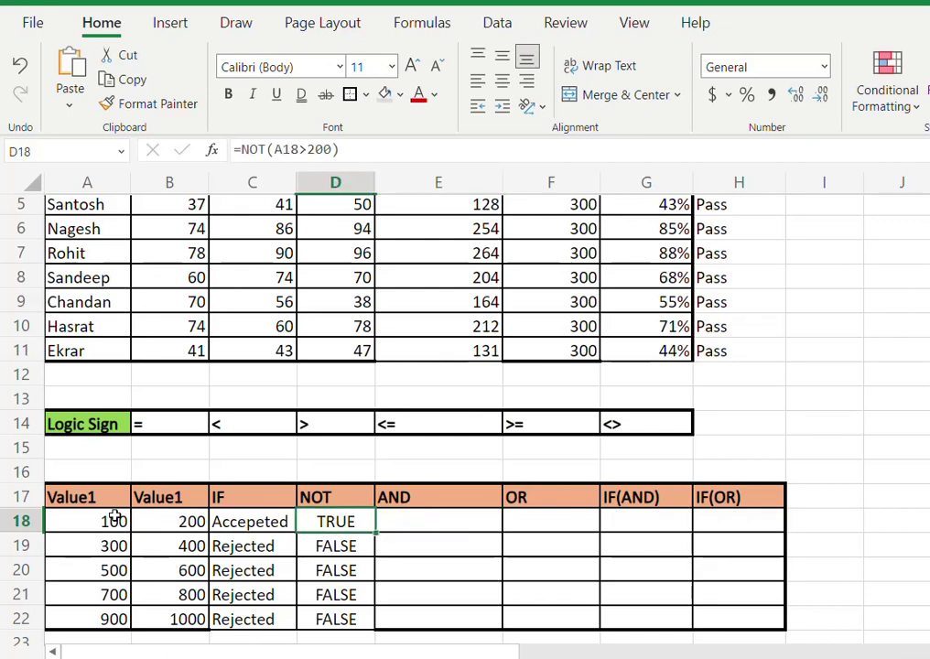
{"action": "left_click", "coordinate": [407, 525]}
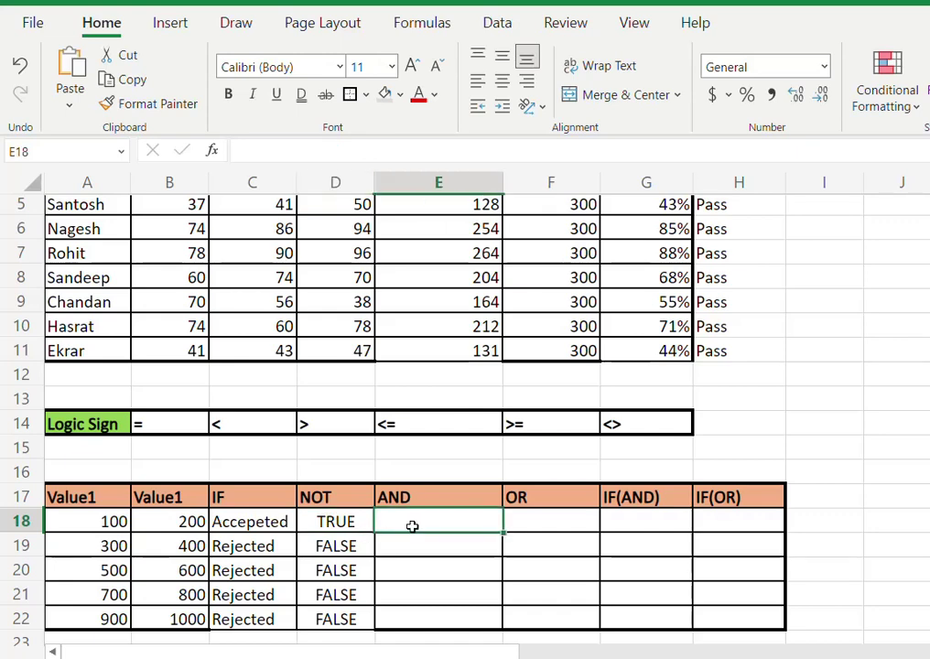
{"action": "type", "text": "=an"}
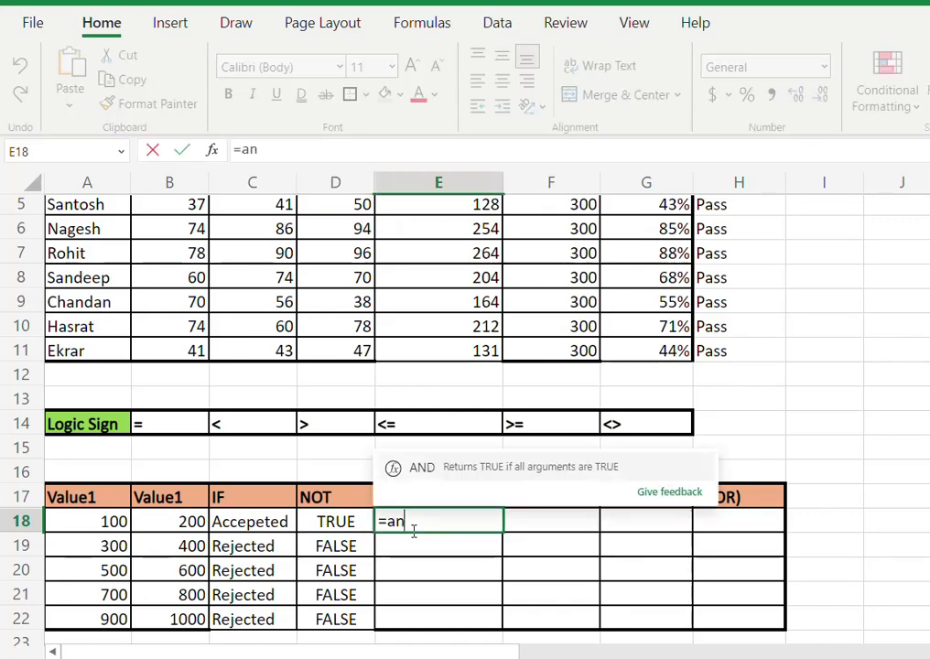
{"action": "type", "text": "d"}
{"action": "key", "text": "Tab"}
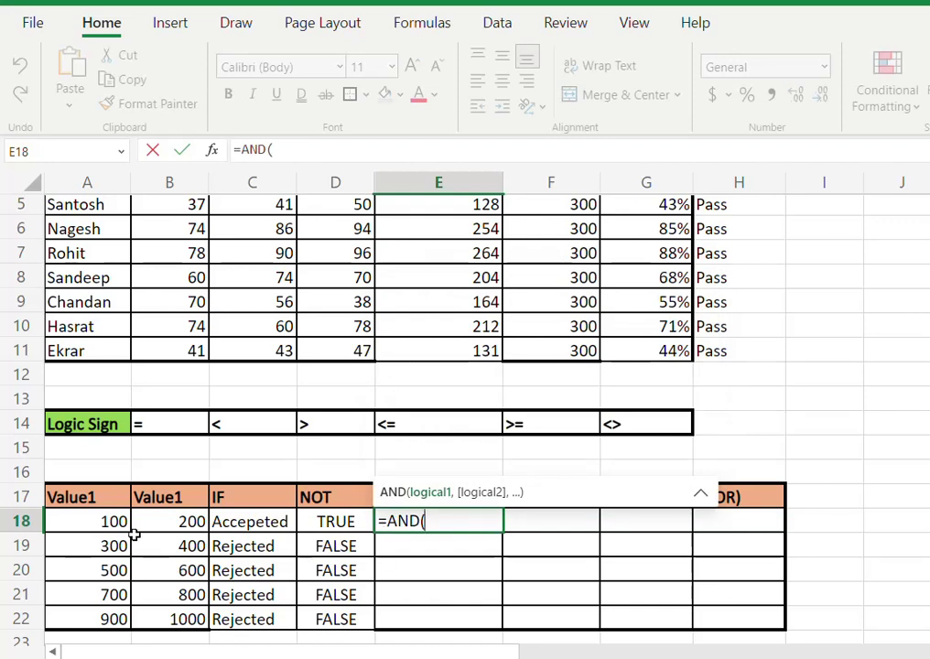
{"action": "left_click", "coordinate": [101, 524]}
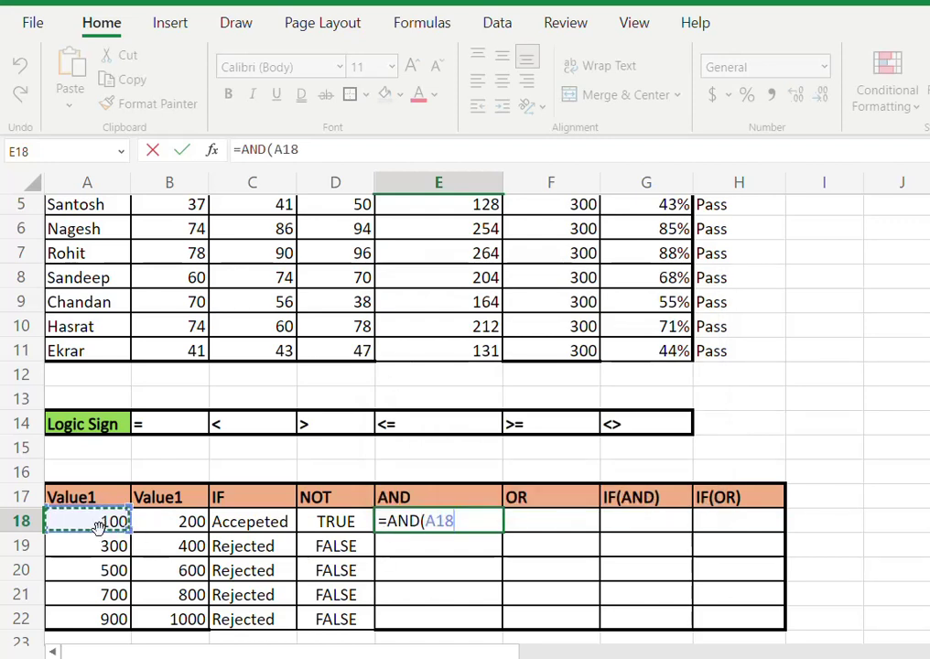
{"action": "type", "text": "<200,"}
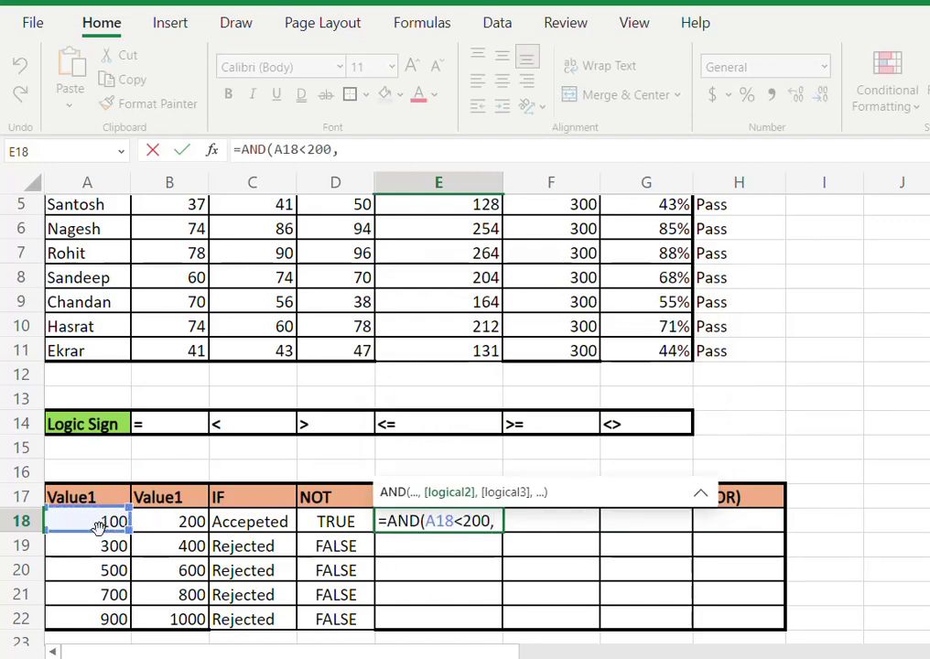
{"action": "left_click", "coordinate": [174, 523]}
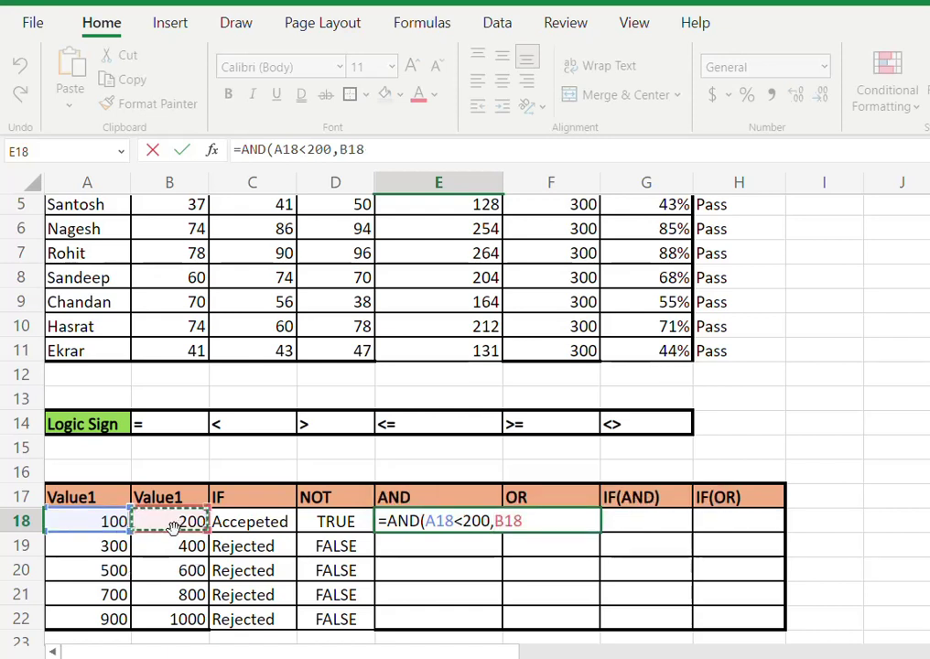
{"action": "type", "text": ">300"}
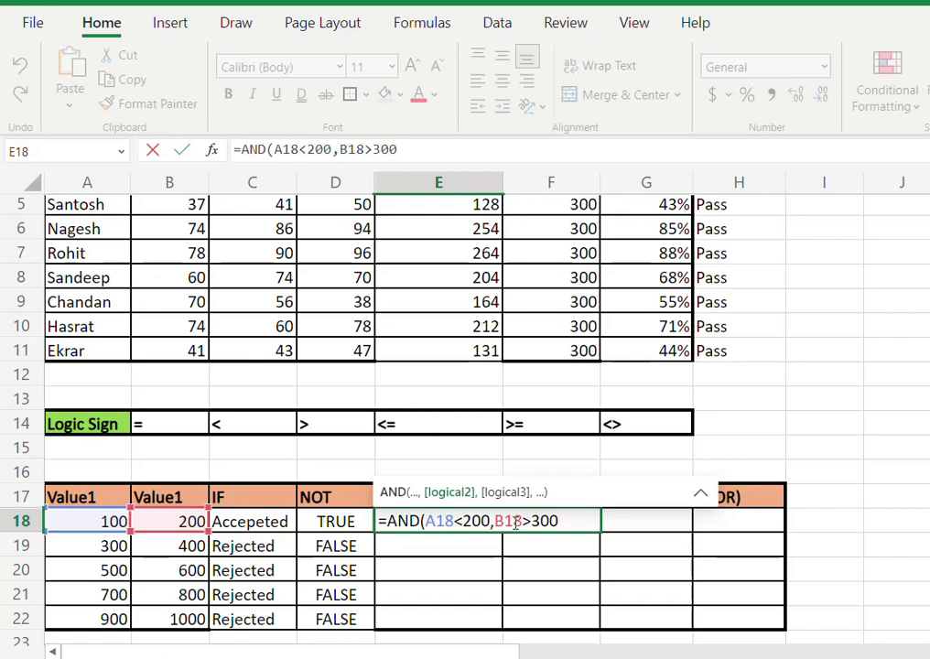
{"action": "type", "text": ")"}
{"action": "key", "text": "Return"}
- Fill the AND formula down to E22, returning FALSE in every row
{"action": "key", "text": "Up"}
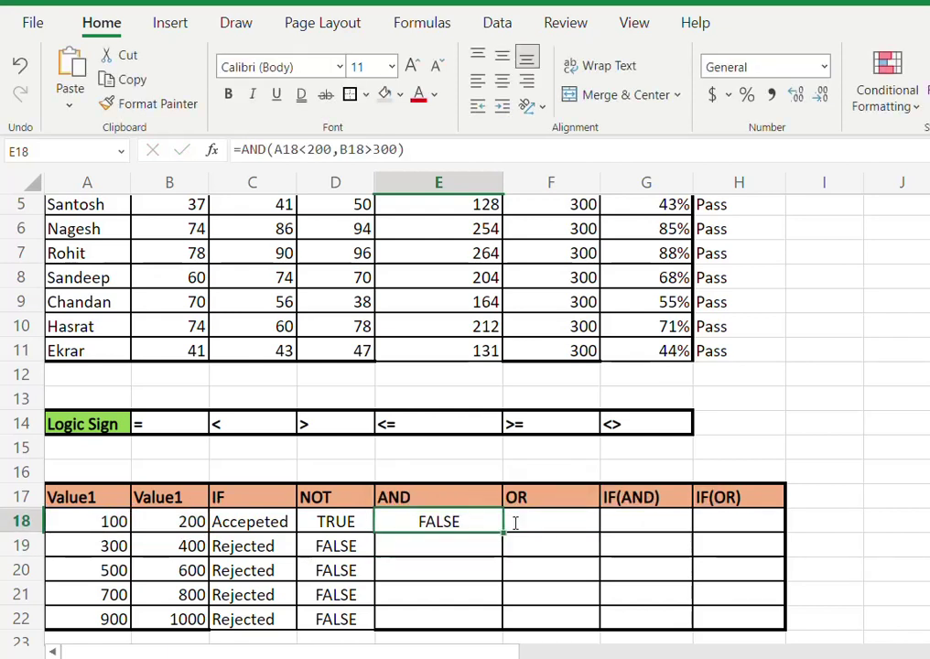
{"action": "key", "text": "shift+Down"}
{"action": "key", "text": "shift+Down"}
{"action": "key", "text": "shift+Down"}
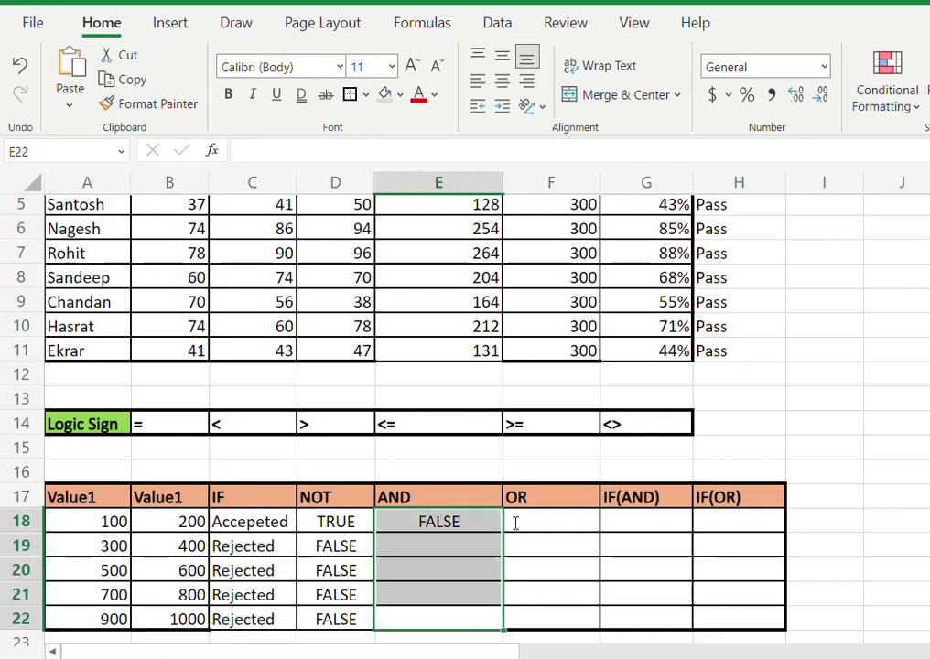
{"action": "key", "text": "ctrl+d"}
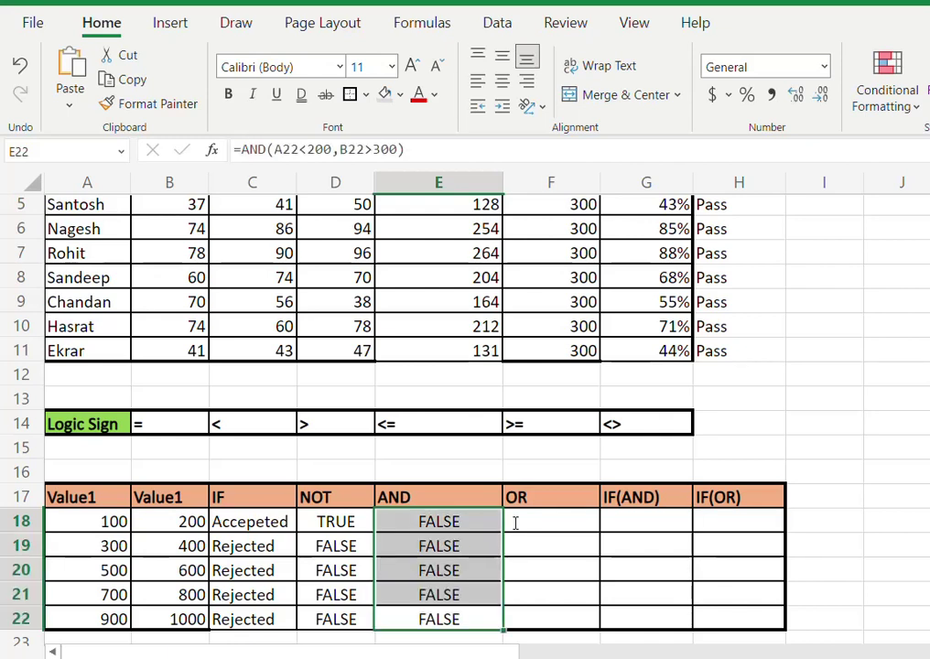
- Edit E19 to =AND(A19>200,B19>300) so it returns TRUE
{"action": "left_click", "coordinate": [461, 544]}
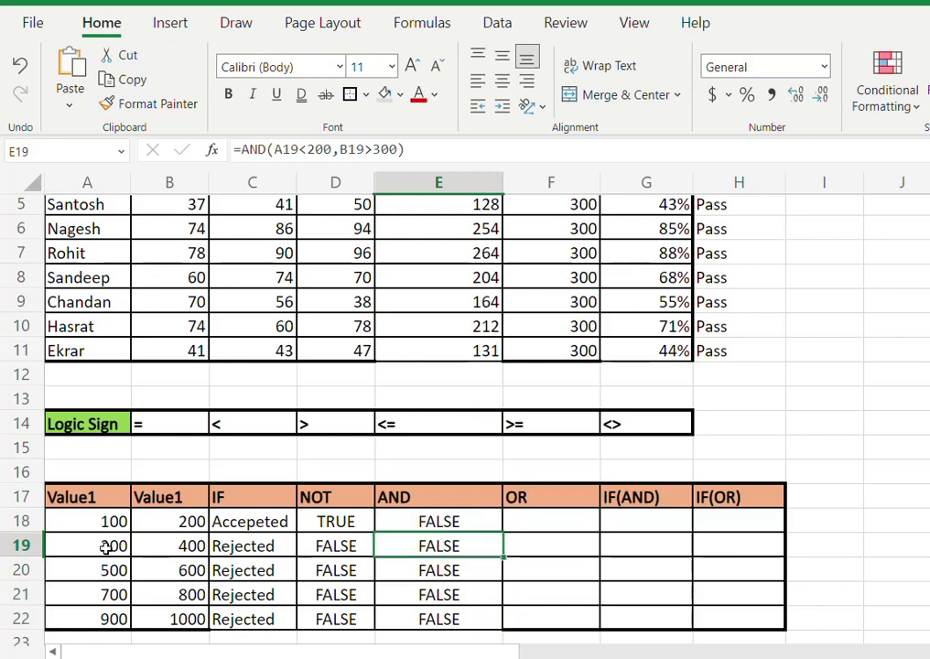
{"action": "left_click", "coordinate": [160, 544]}
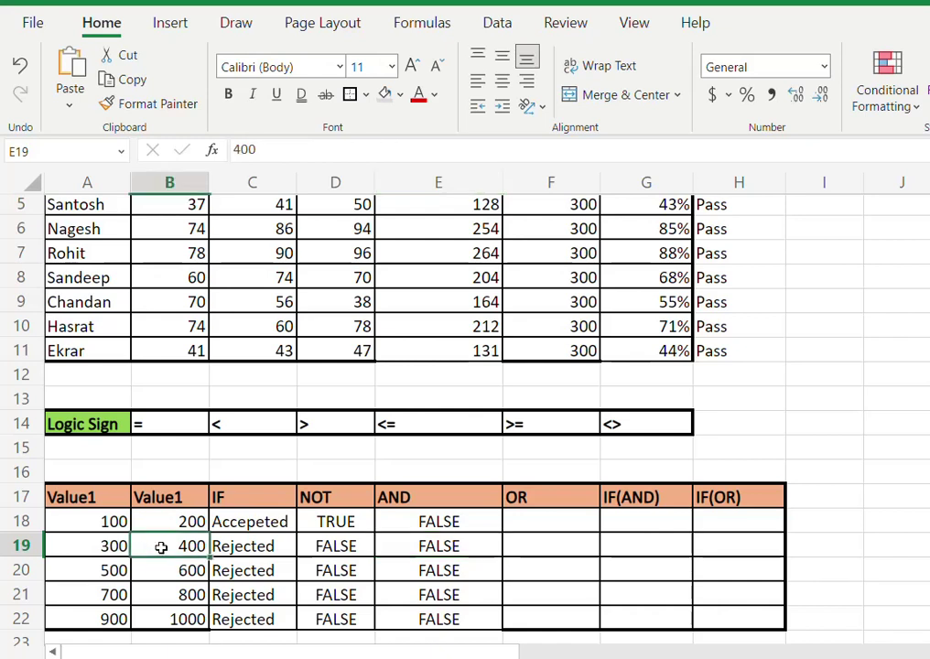
{"action": "left_click", "coordinate": [472, 544]}
{"action": "key", "text": "F2"}
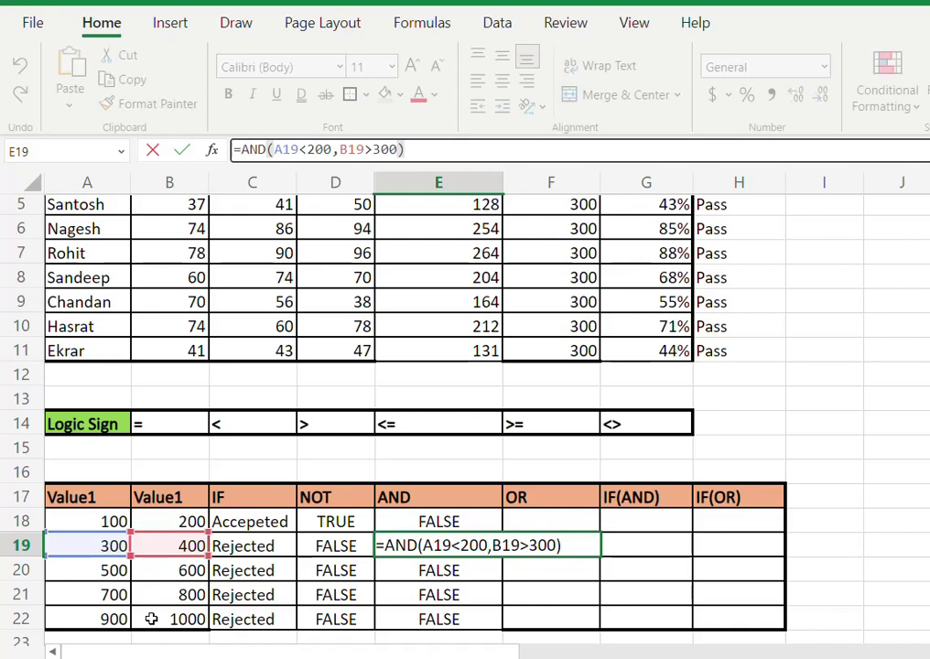
{"action": "left_click", "coordinate": [460, 547]}
{"action": "key", "text": "BackSpace"}
{"action": "type", "text": ">"}
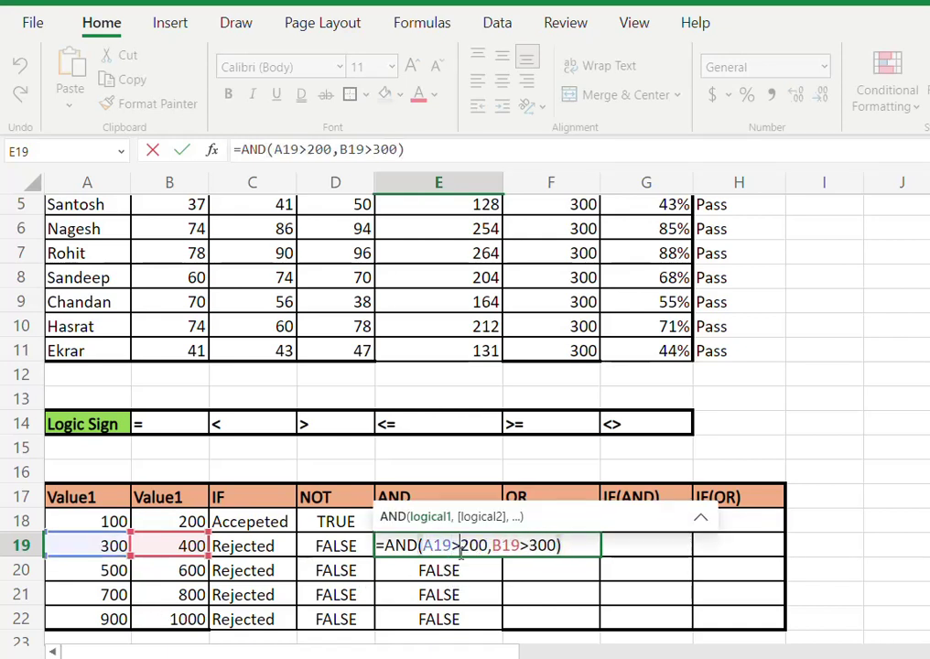
{"action": "key", "text": "Return"}
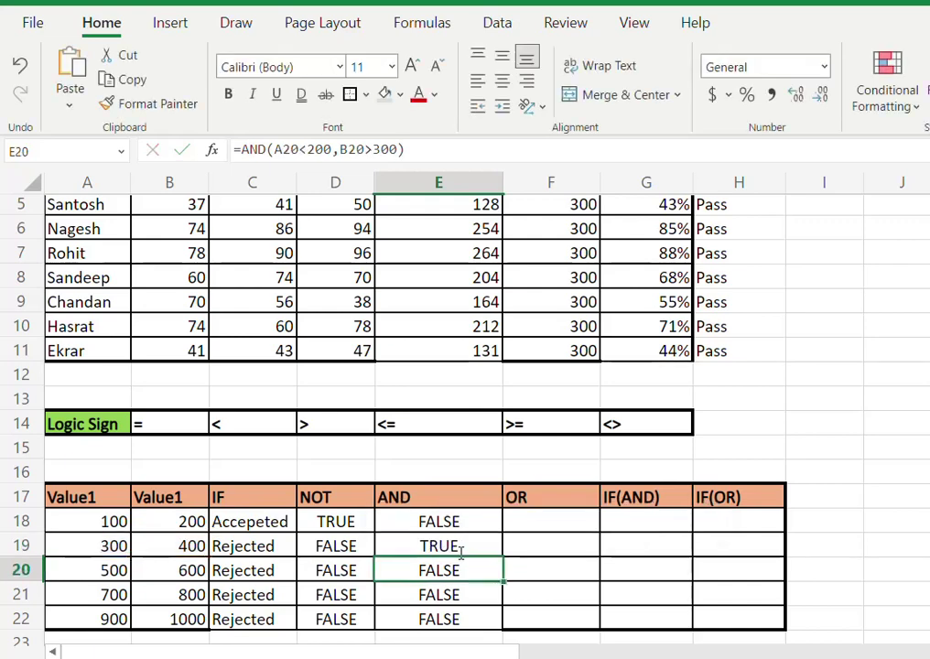
{"action": "left_click", "coordinate": [460, 547]}
{"action": "double_click", "coordinate": [460, 548]}
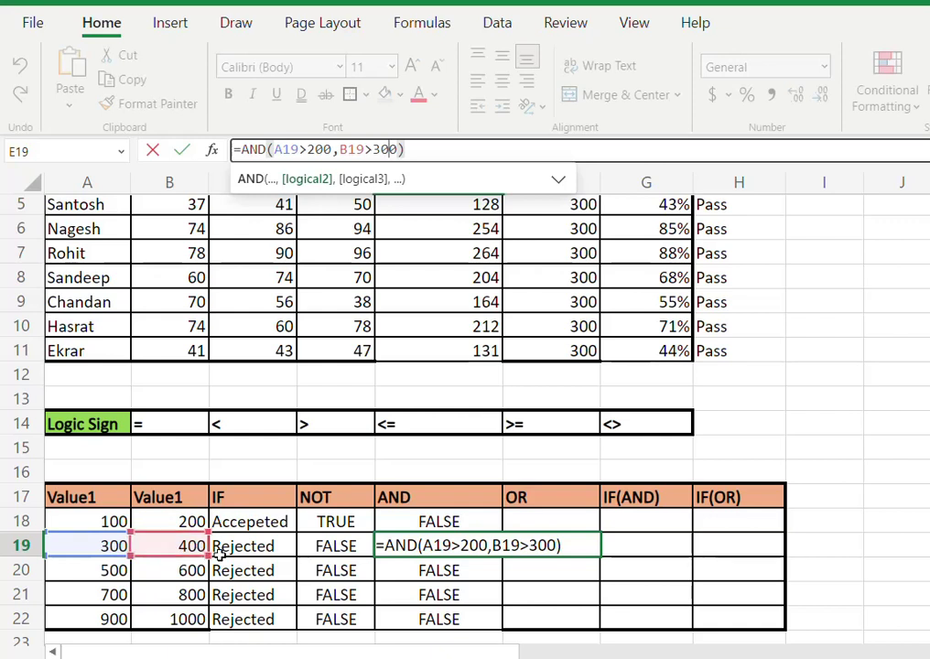
{"action": "key", "text": "Return"}
- Fill E19's AND formula down to E22, making rows 19–22 TRUE
{"action": "key", "text": "Up"}
{"action": "key", "text": "shift+Down"}
{"action": "key", "text": "shift+Down"}
{"action": "key", "text": "shift+Down"}
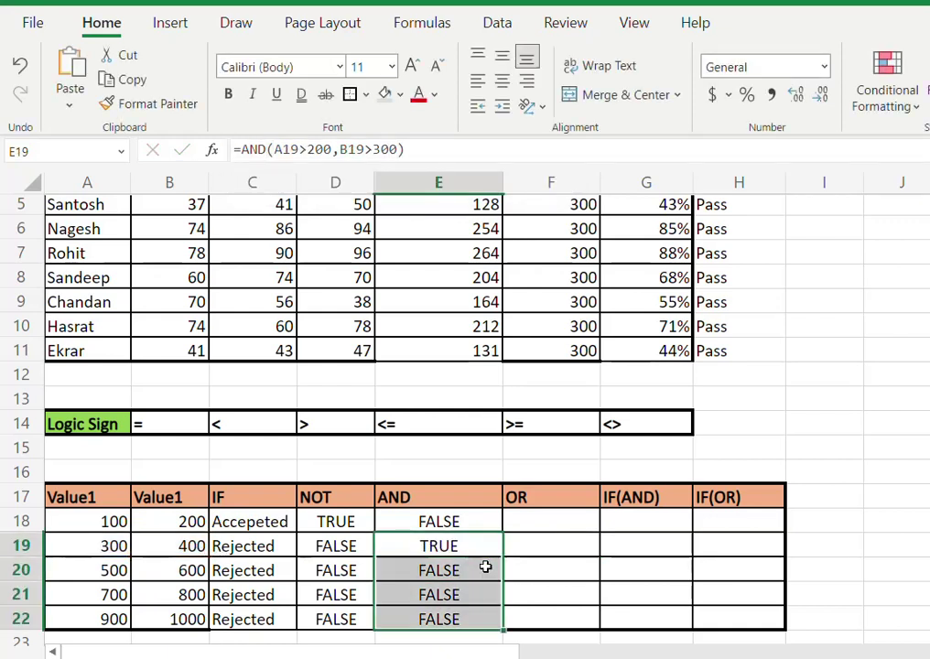
{"action": "key", "text": "ctrl+d"}
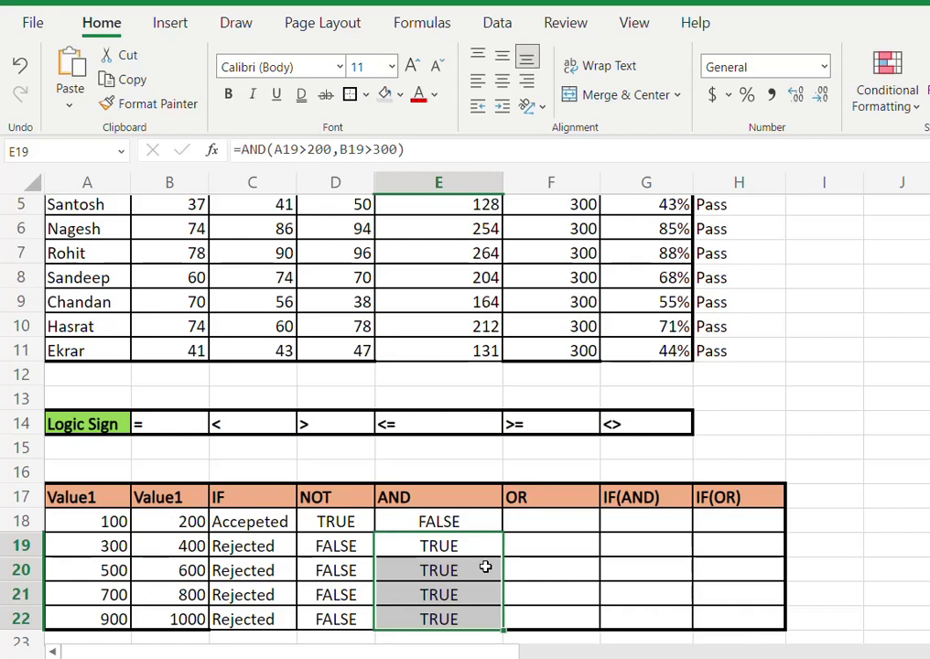
{"action": "left_click", "coordinate": [67, 566]}
{"action": "left_click", "coordinate": [170, 574]}
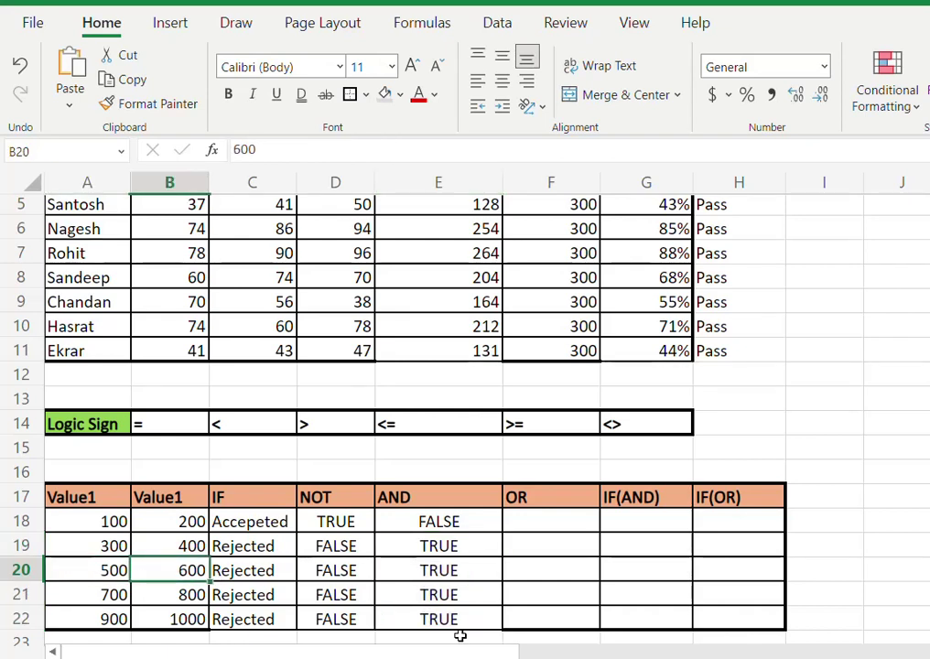
- Enter =OR(A18<200,B18>400) in cell F18
{"action": "left_click", "coordinate": [531, 522]}
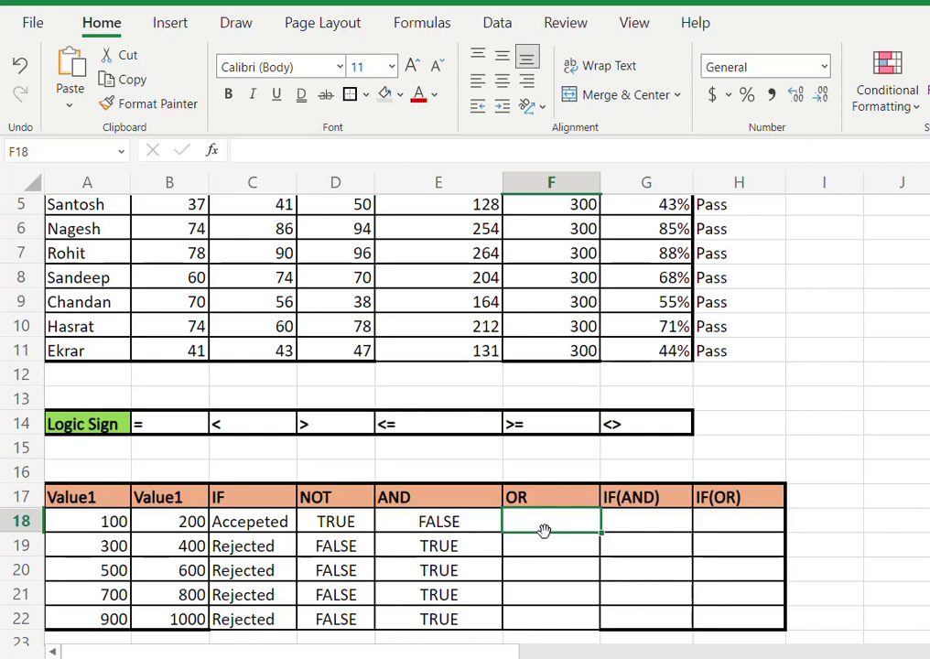
{"action": "type", "text": "=or"}
{"action": "key", "text": "Tab"}
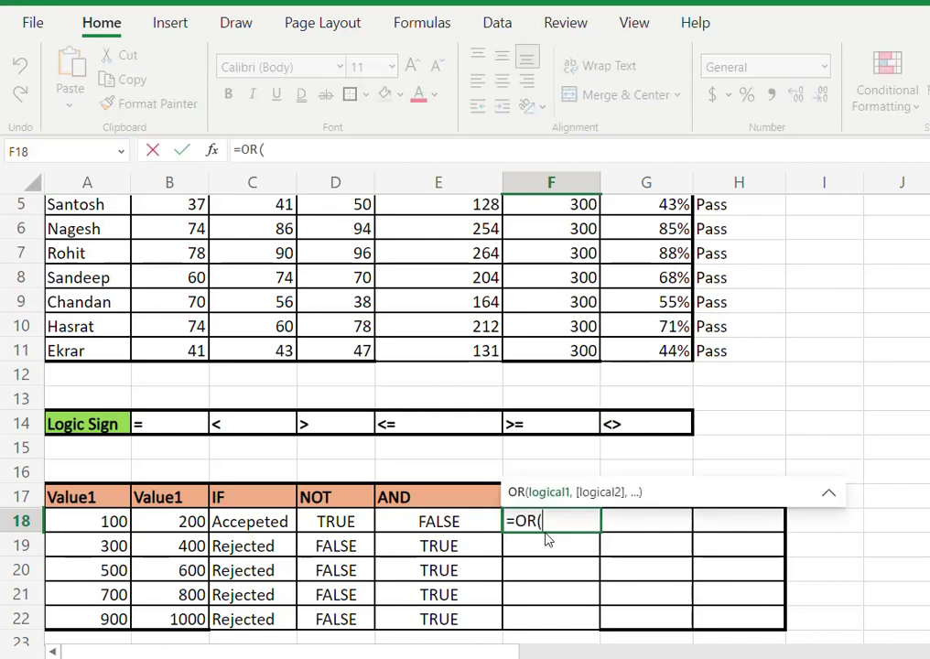
{"action": "left_click", "coordinate": [95, 521]}
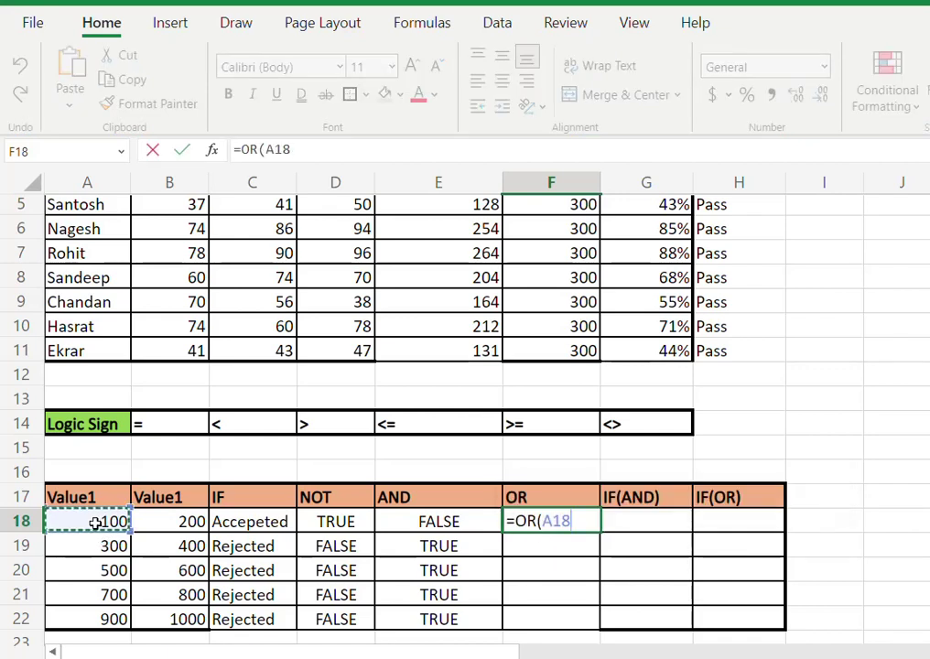
{"action": "type", "text": "<200,"}
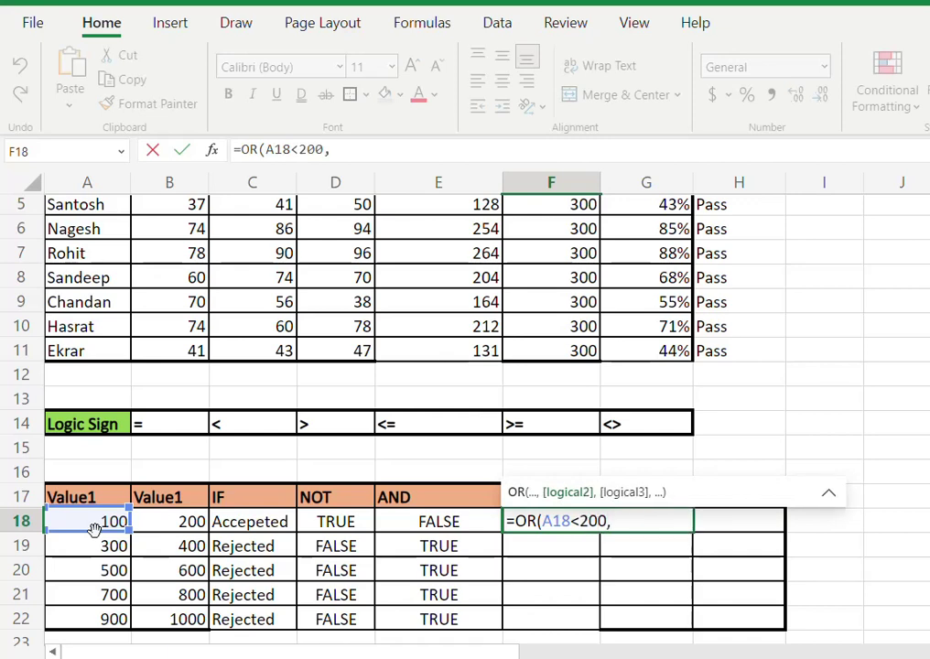
{"action": "left_click", "coordinate": [191, 523]}
{"action": "type", "text": ">400"}
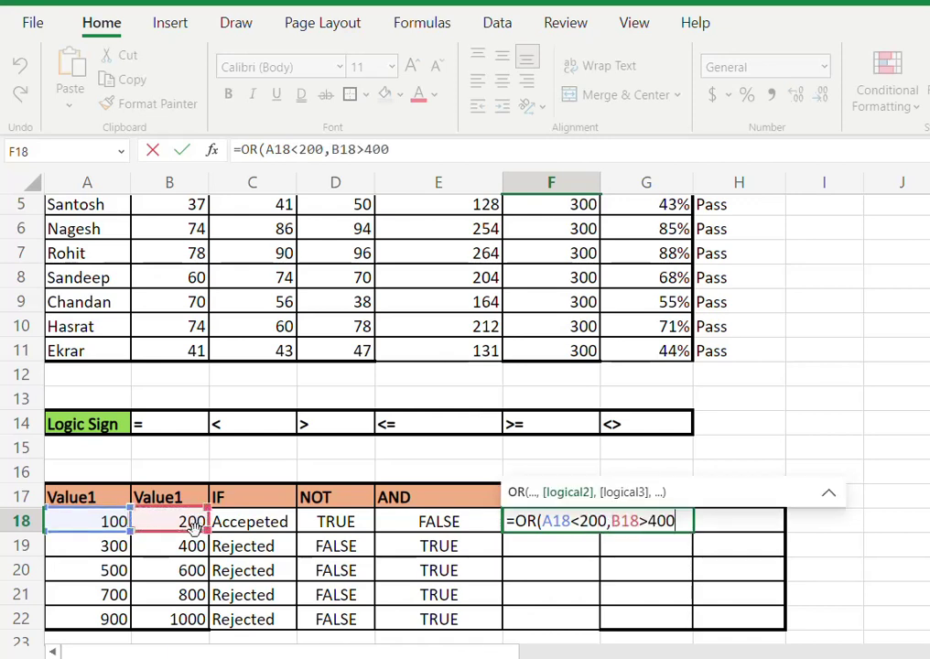
{"action": "type", "text": ")"}
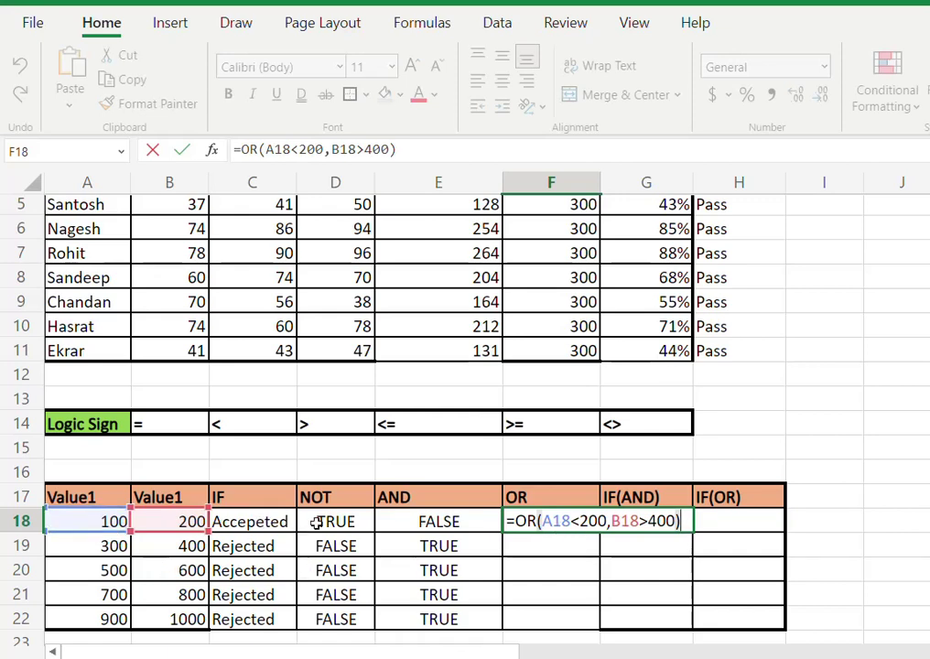
{"action": "left_click", "coordinate": [639, 522]}
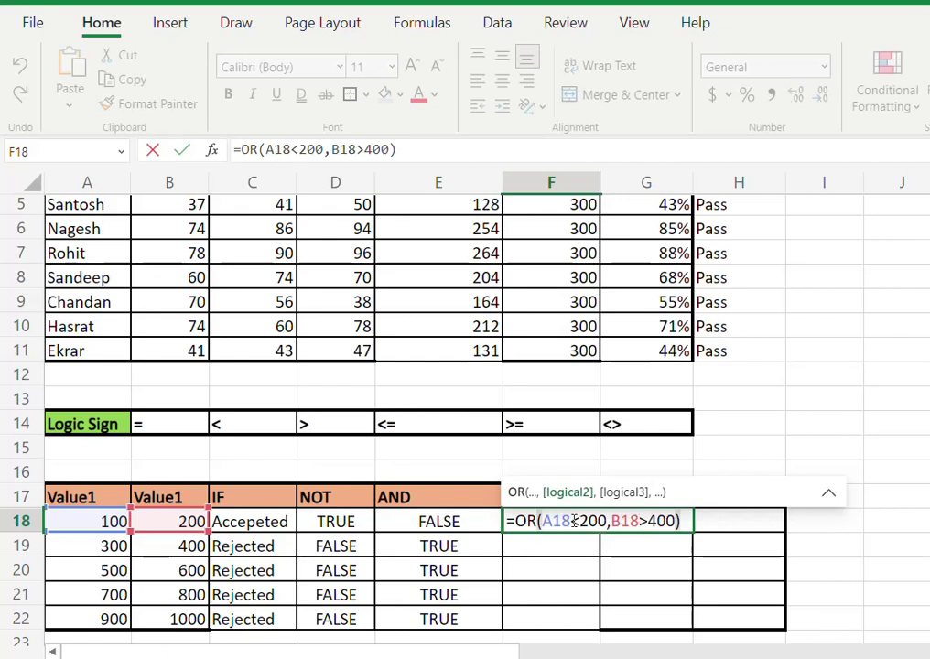
{"action": "key", "text": "Return"}
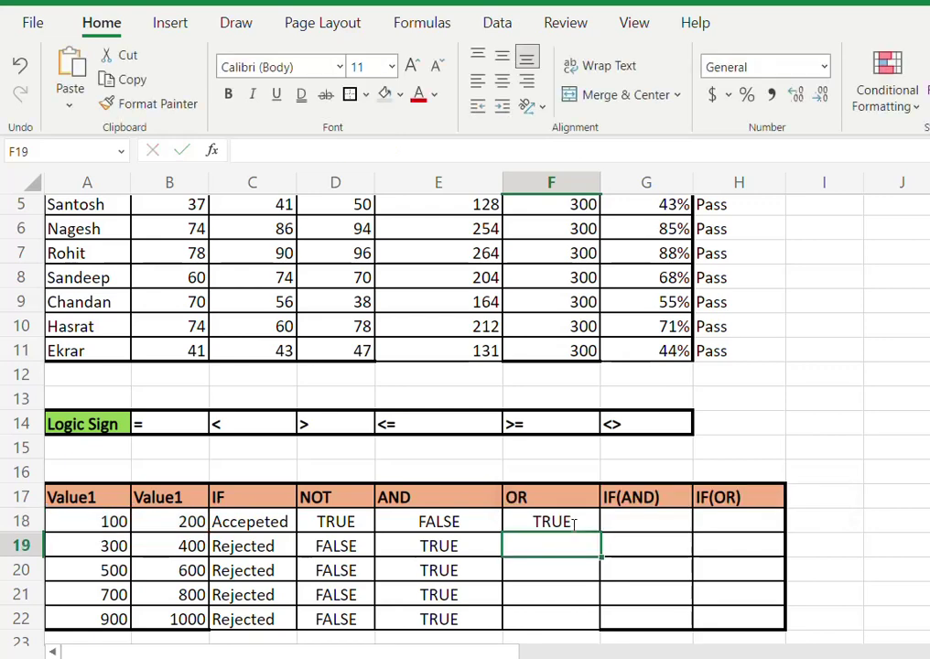
- Fill the OR formula down F18:F22, giving TRUE, FALSE, TRUE, TRUE, TRUE
{"action": "left_click", "coordinate": [574, 522]}
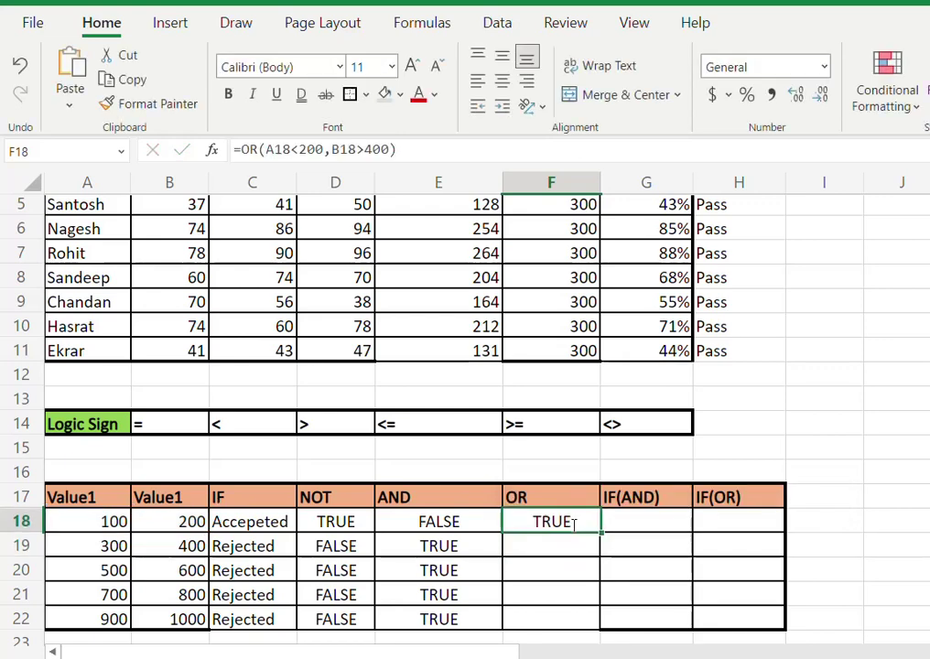
{"action": "left_click", "coordinate": [297, 148]}
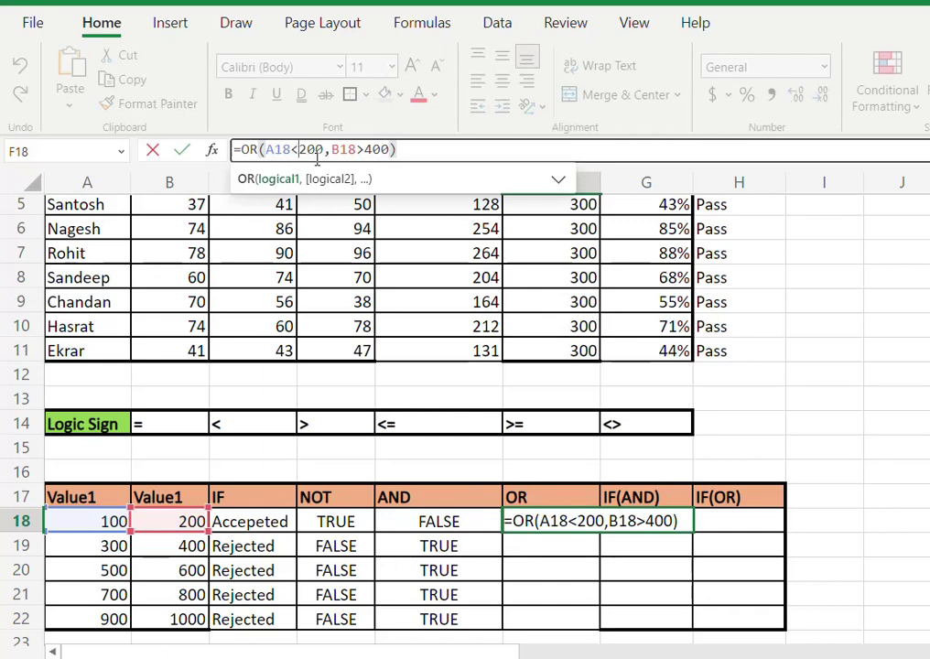
{"action": "key", "text": "Return"}
{"action": "key", "text": "Down"}
{"action": "key", "text": "Down"}
{"action": "key", "text": "Down"}
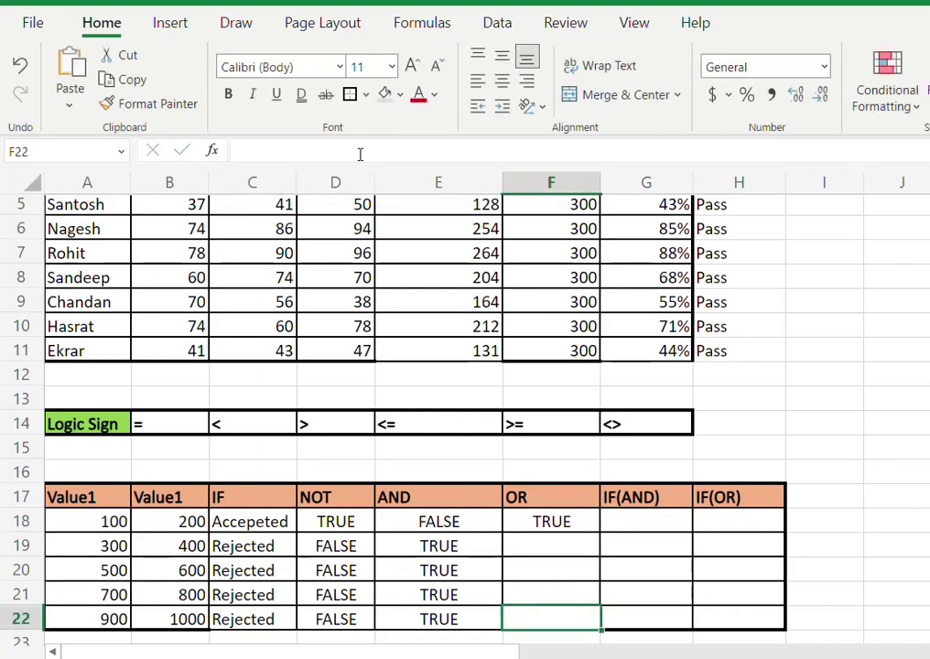
{"action": "key", "text": "shift+Up"}
{"action": "key", "text": "shift+Up"}
{"action": "key", "text": "shift+Up"}
{"action": "key", "text": "ctrl+d"}
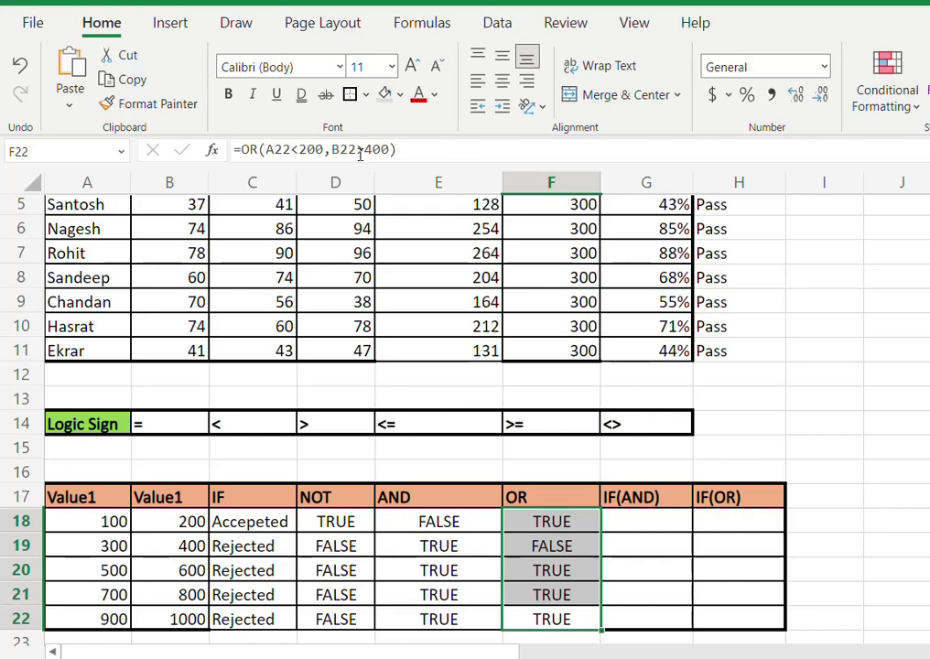
{"action": "left_click", "coordinate": [551, 524]}
{"action": "left_click_drag", "start_coordinate": [560, 575], "coordinate": [560, 619]}
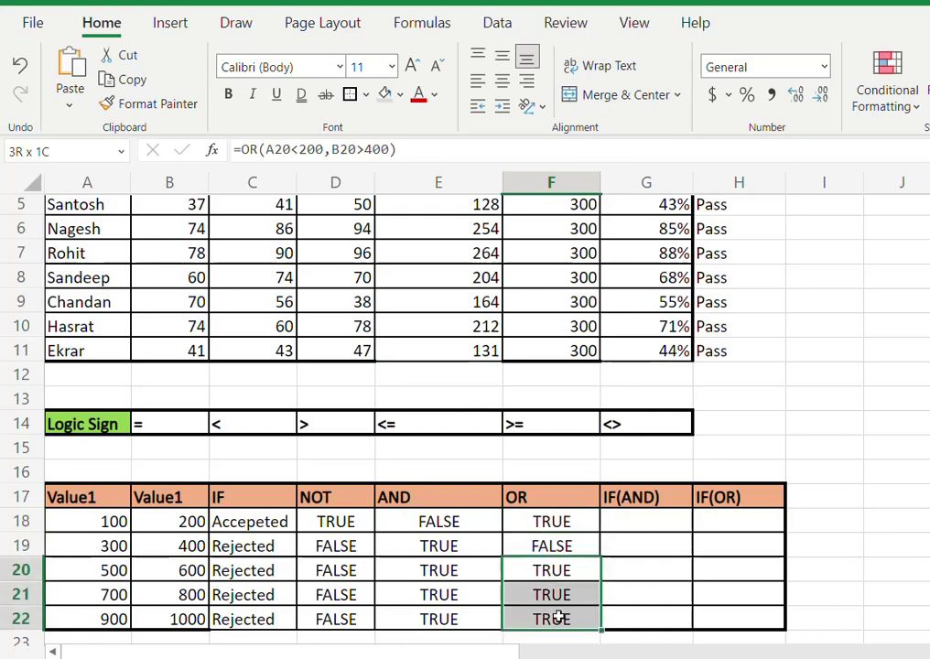
{"action": "left_click", "coordinate": [540, 545]}
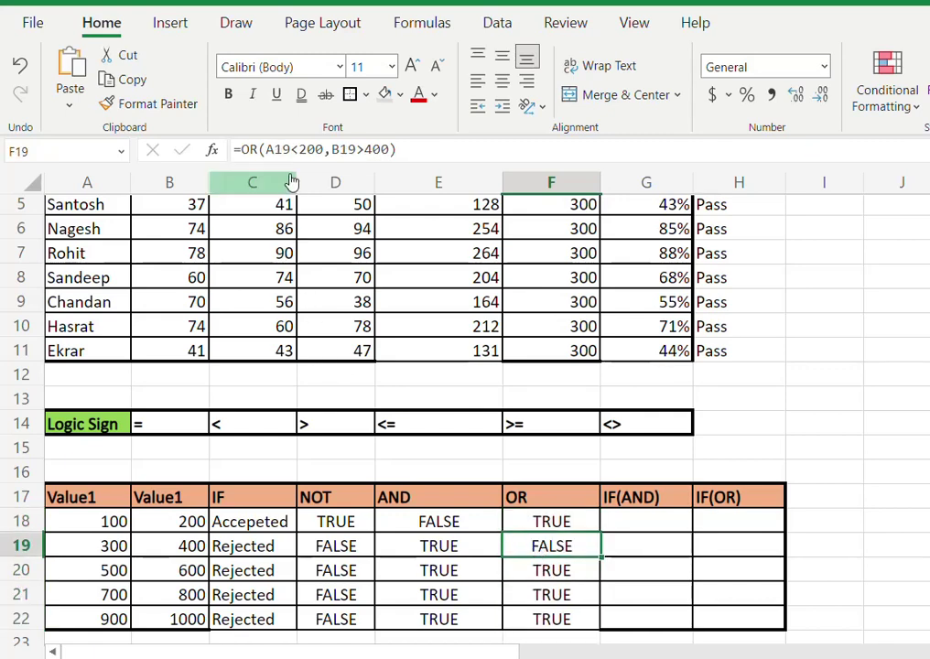
- Change F19's second condition from B19>400 to B19>=400 so it returns TRUE
{"action": "left_click", "coordinate": [325, 149]}
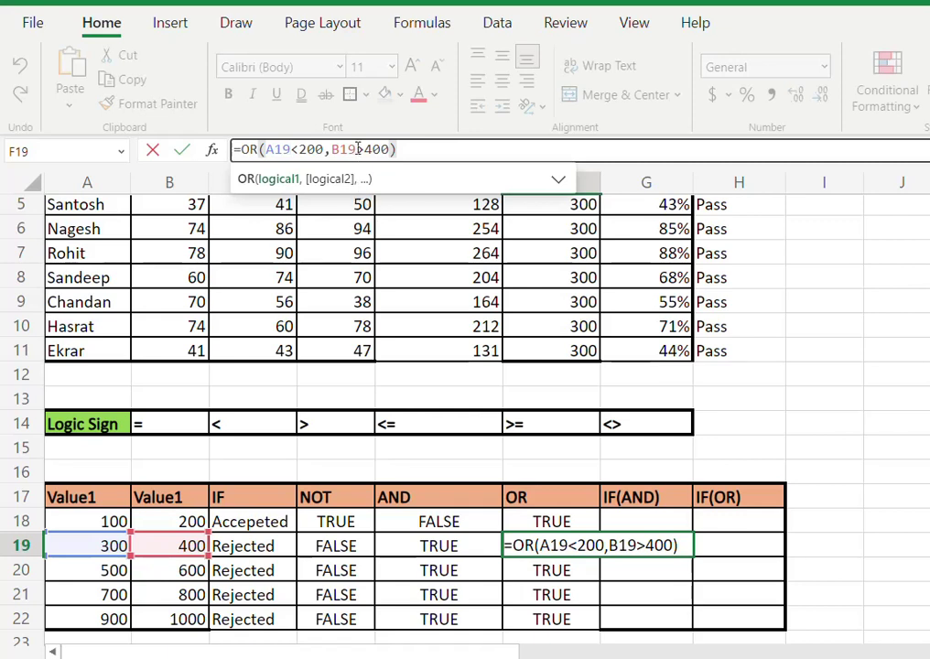
{"action": "left_click", "coordinate": [361, 149]}
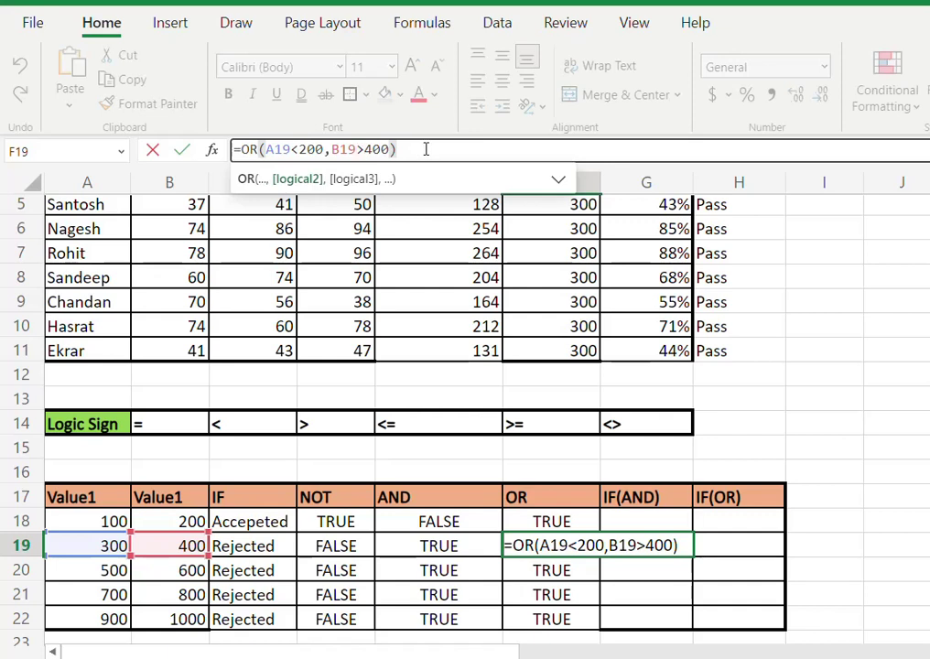
{"action": "type", "text": "="}
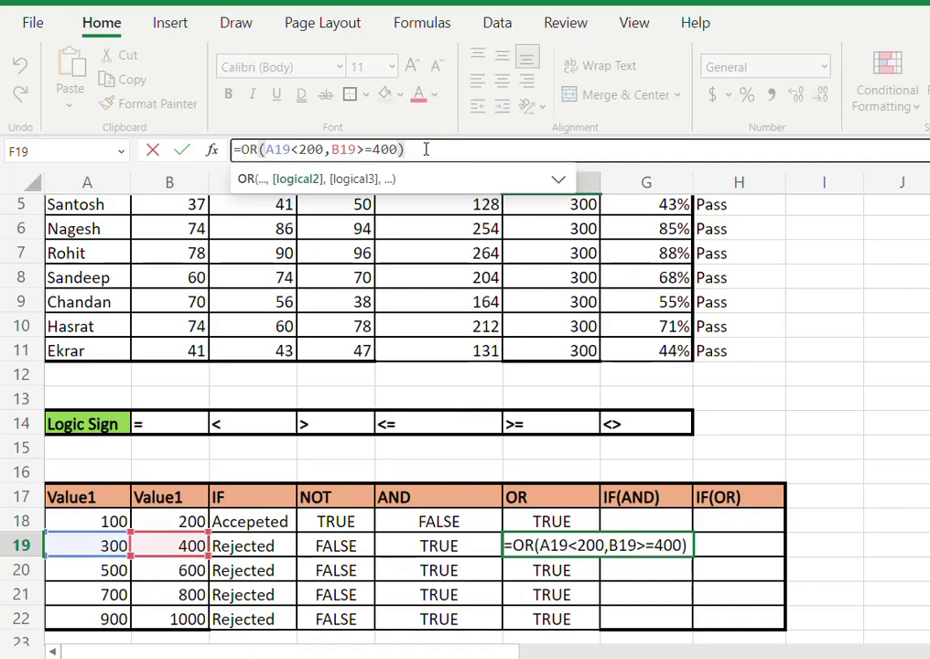
{"action": "key", "text": "Return"}
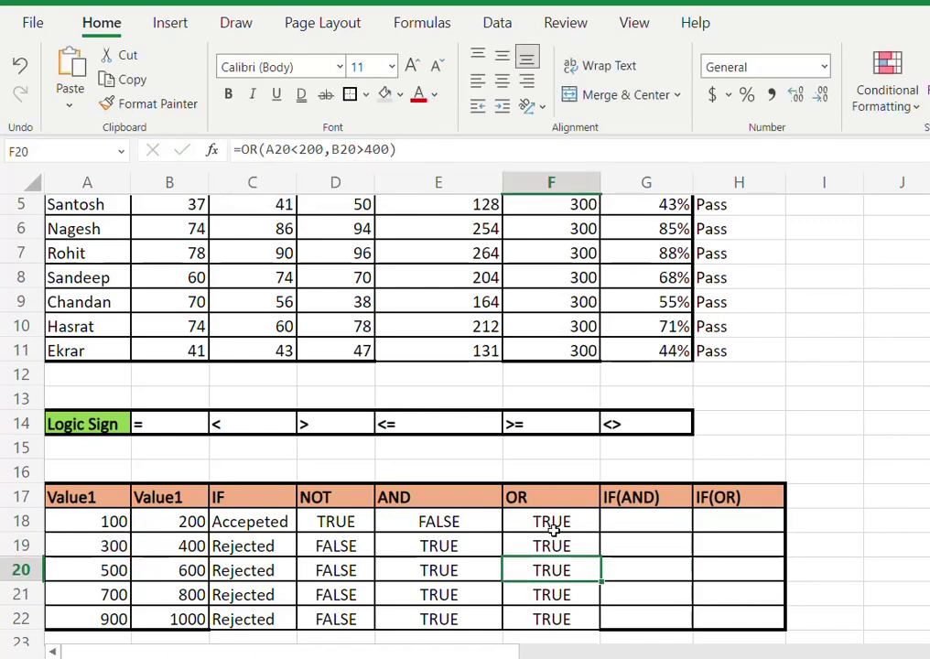
{"action": "left_click", "coordinate": [620, 525]}
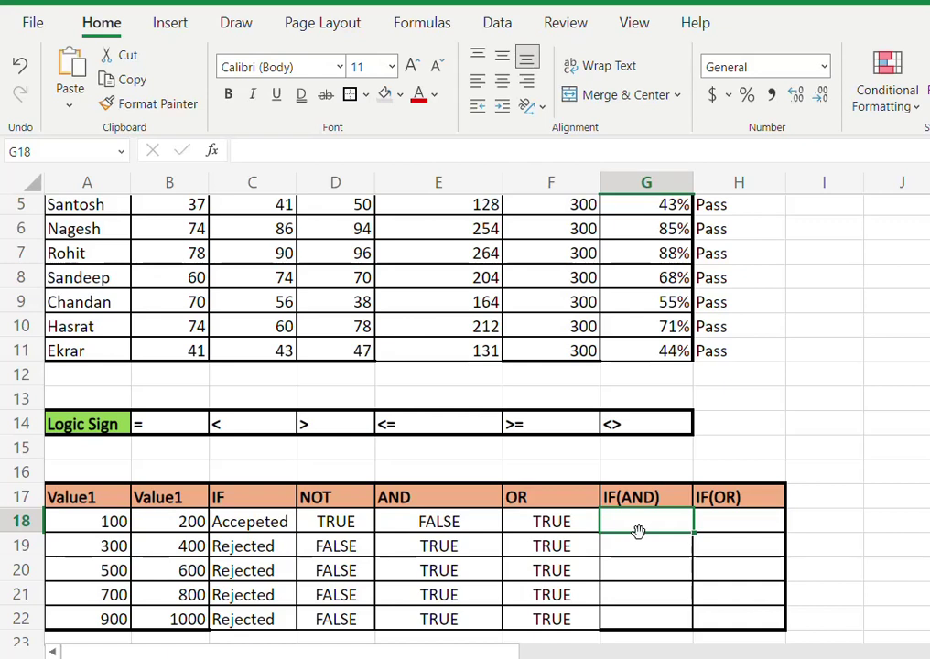
{"action": "left_click", "coordinate": [249, 498]}
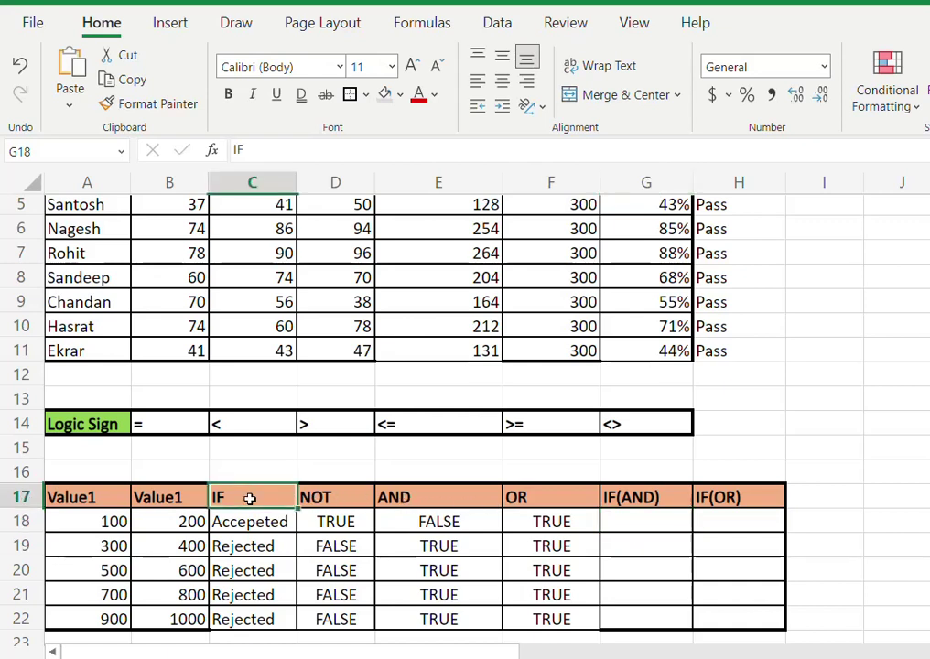
{"action": "left_click", "coordinate": [416, 495]}
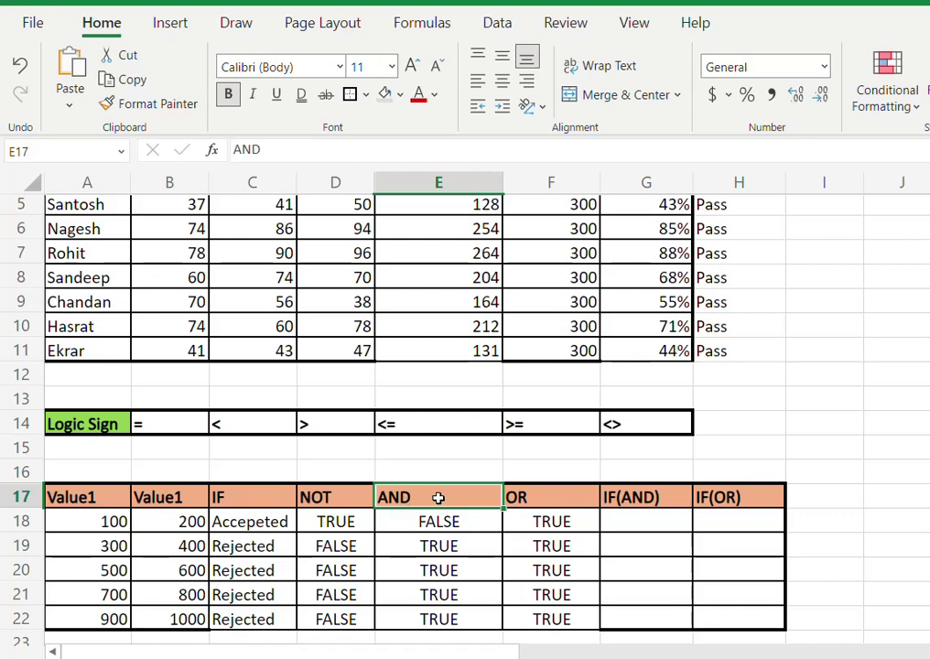
{"action": "left_click", "coordinate": [623, 519]}
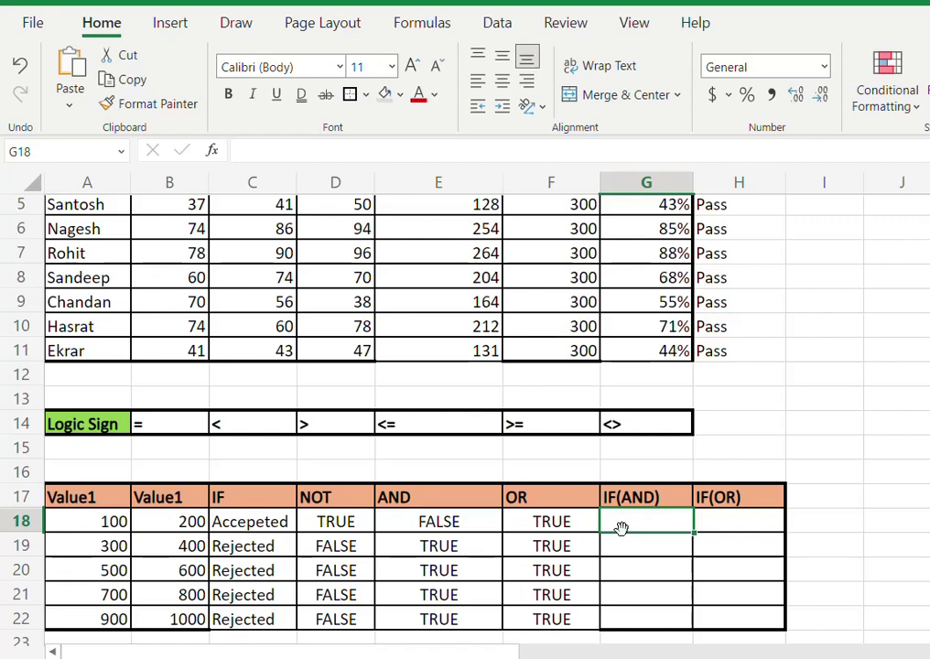
- Start G18's formula as =IF(AND(A18<200,B18<400)
{"action": "type", "text": "="}
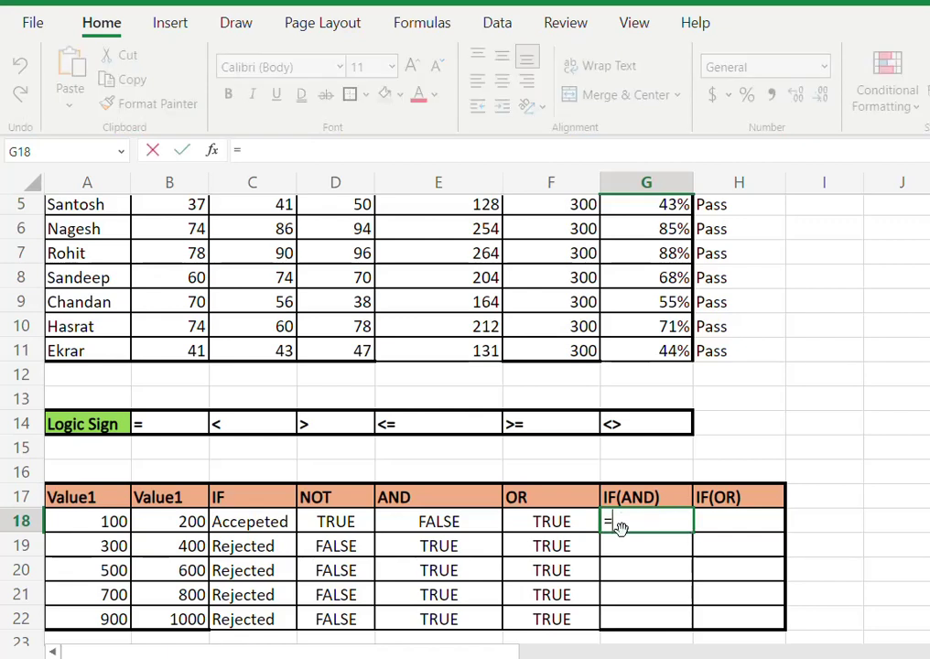
{"action": "type", "text": "if"}
{"action": "key", "text": "Tab"}
{"action": "type", "text": "an"}
{"action": "type", "text": "d"}
{"action": "key", "text": "Tab"}
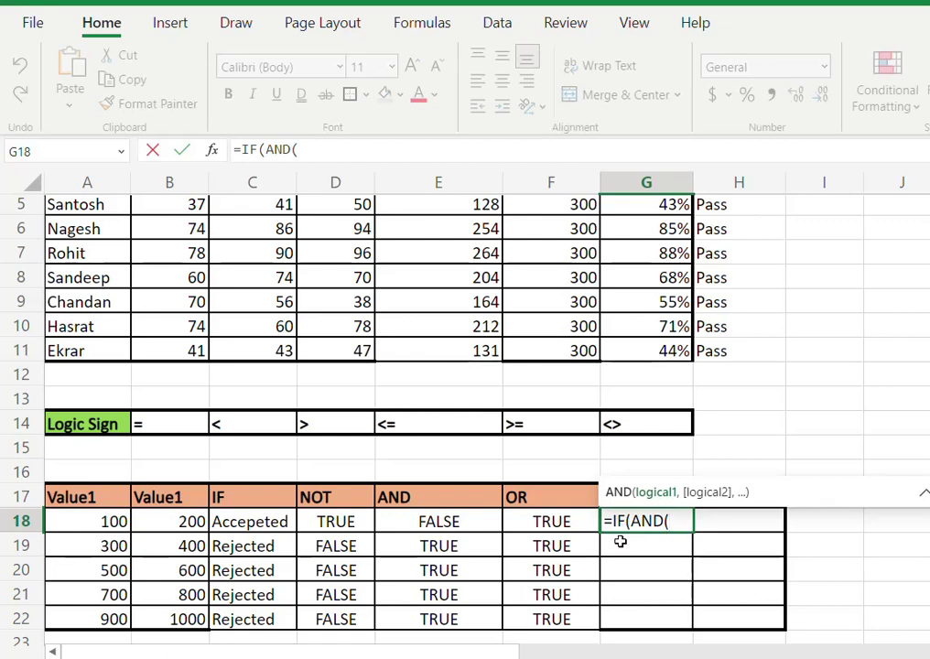
{"action": "left_click", "coordinate": [93, 523]}
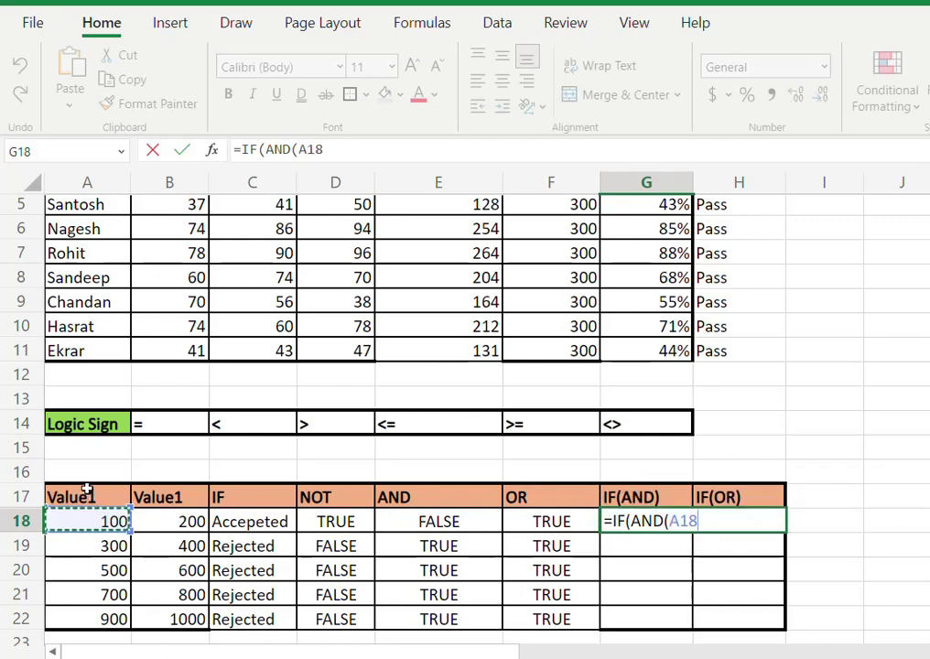
{"action": "type", "text": "<"}
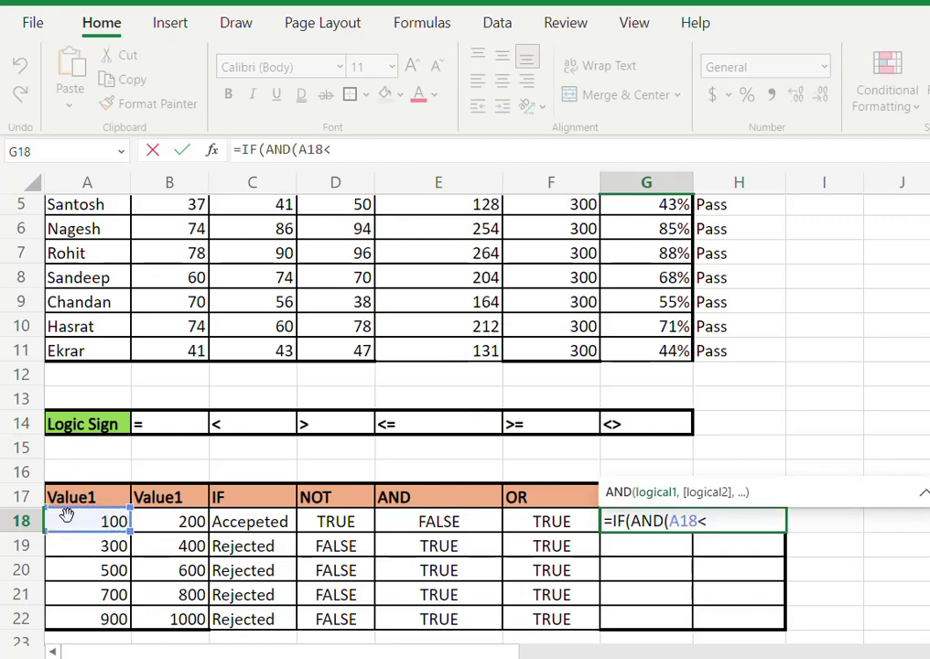
{"action": "type", "text": "200,"}
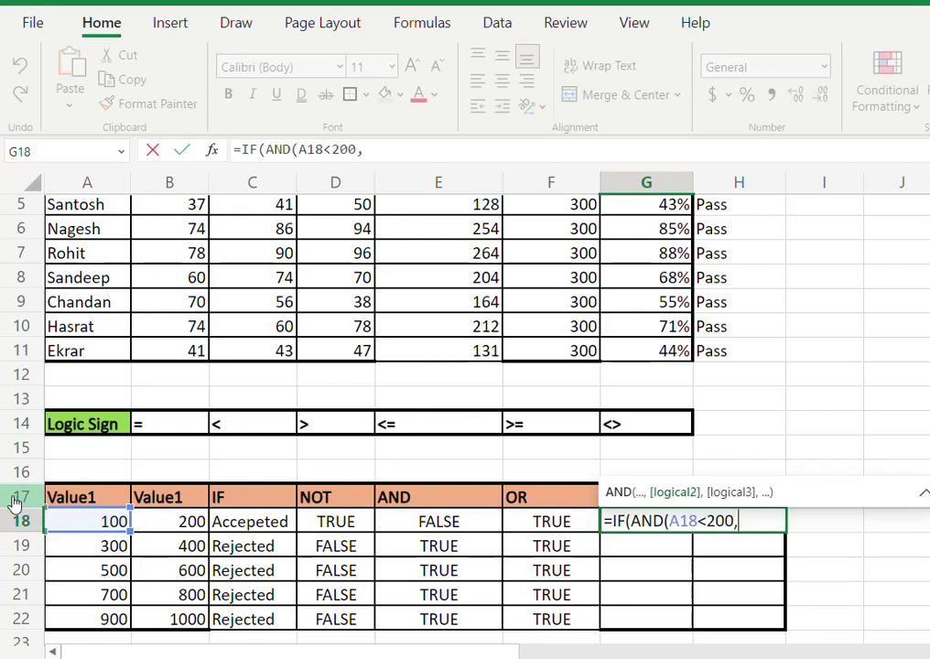
{"action": "left_click", "coordinate": [183, 522]}
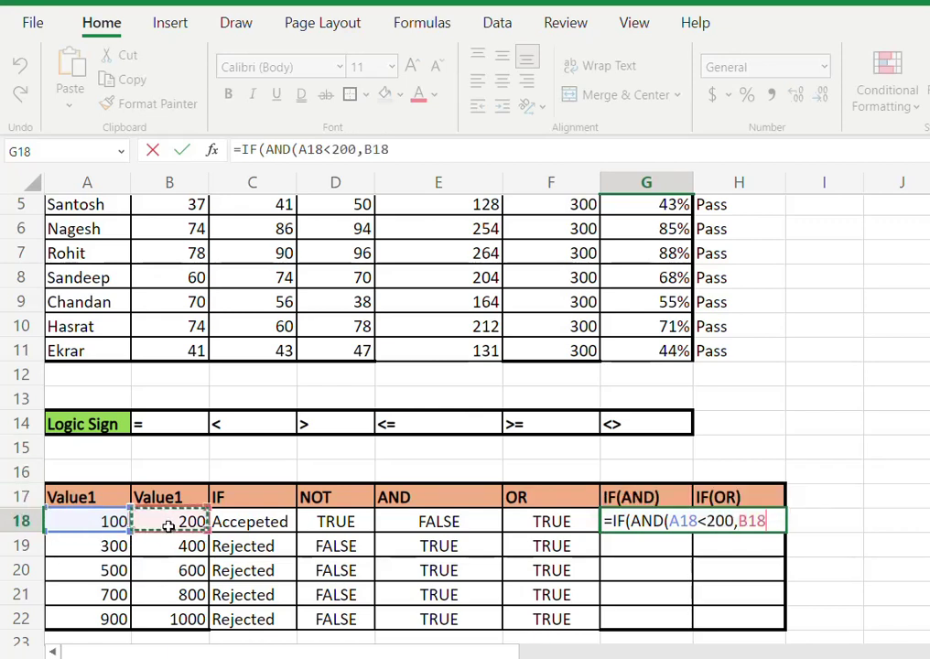
{"action": "type", "text": "<400"}
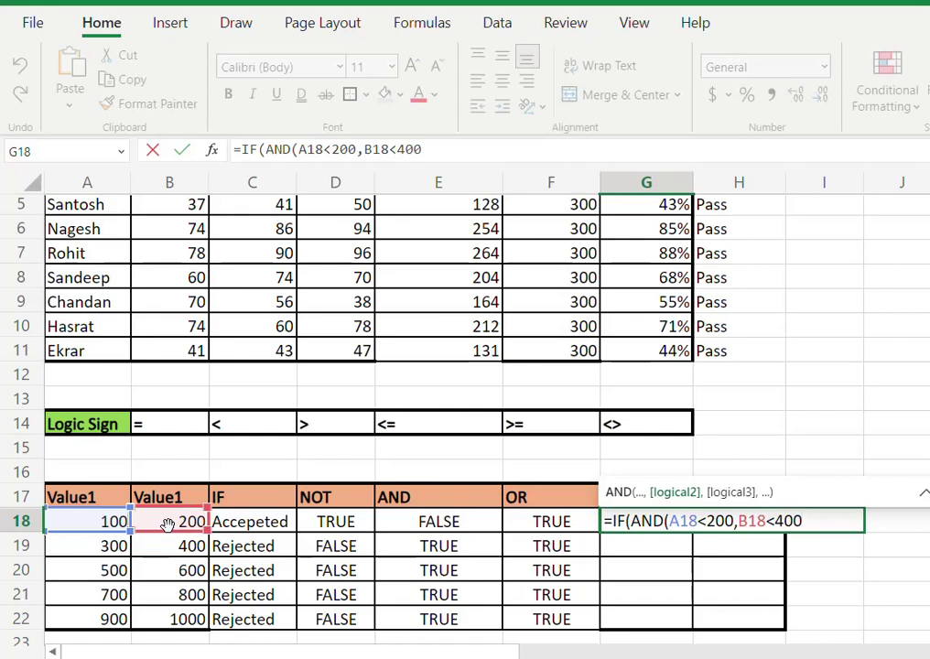
{"action": "type", "text": ")"}
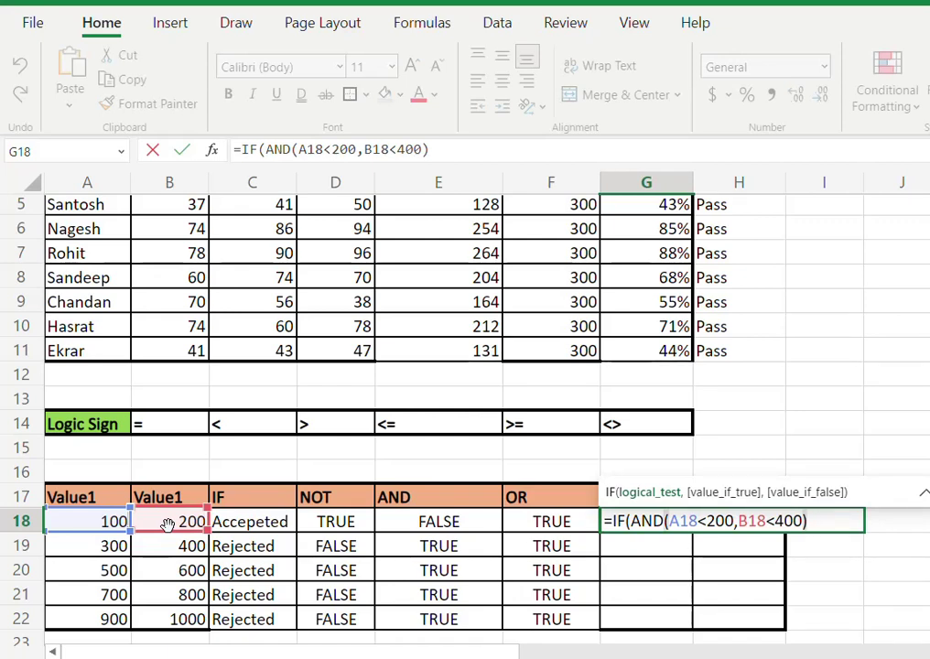
- Add "Accepted" and "Rejected" as the IF results and confirm G18, showing Accepted
{"action": "type", "text": ","}
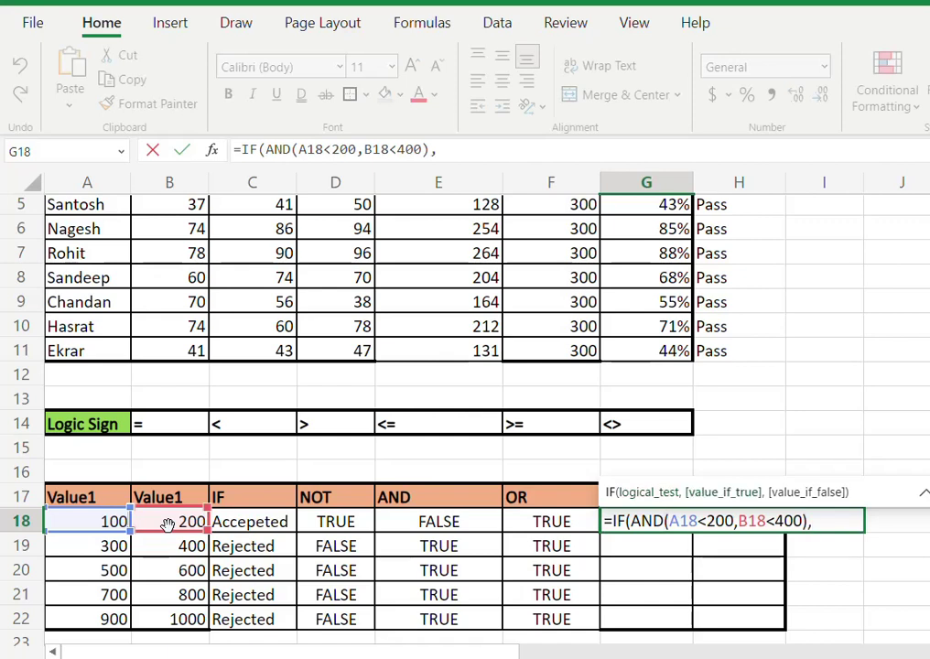
{"action": "type", "text": "\"Acc"}
{"action": "type", "text": "epted\","}
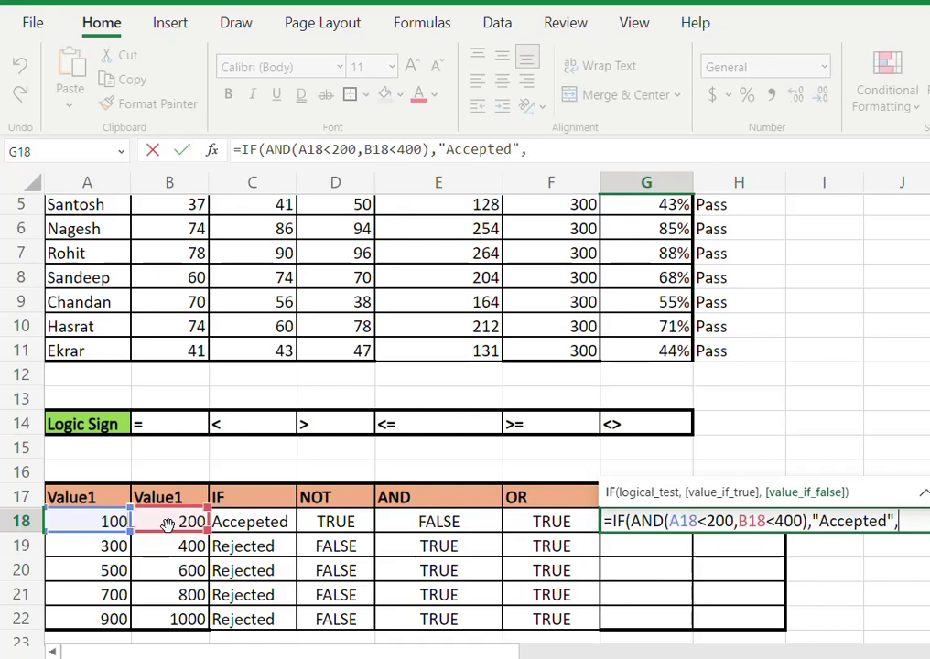
{"action": "type", "text": "R"}
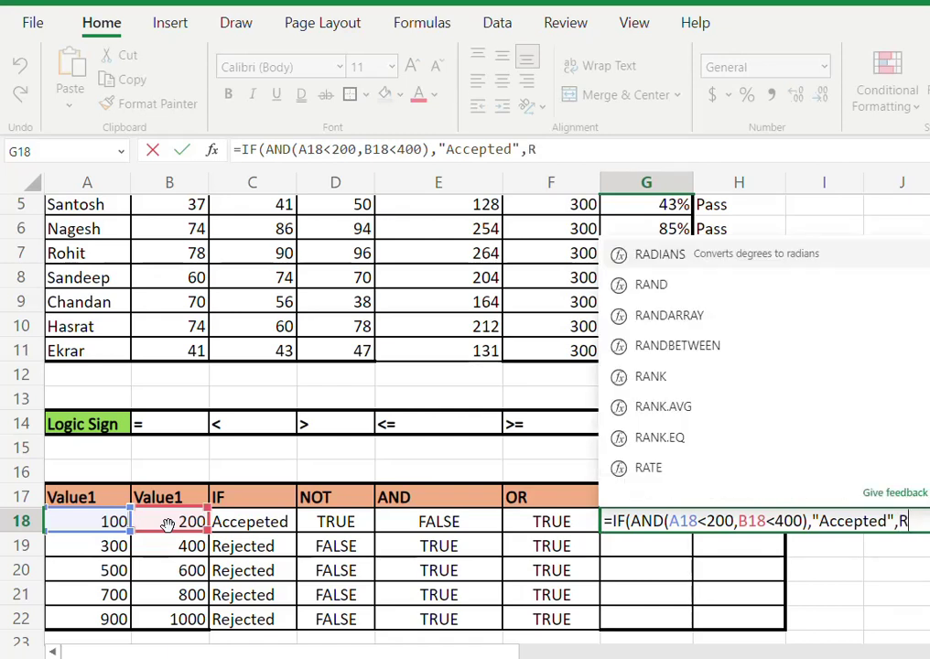
{"action": "type", "text": "ejected"}
{"action": "key", "text": "Left"}
{"action": "key", "text": "Left"}
{"action": "key", "text": "Left"}
{"action": "type", "text": "\""}
{"action": "key", "text": "End"}
{"action": "type", "text": "\""}
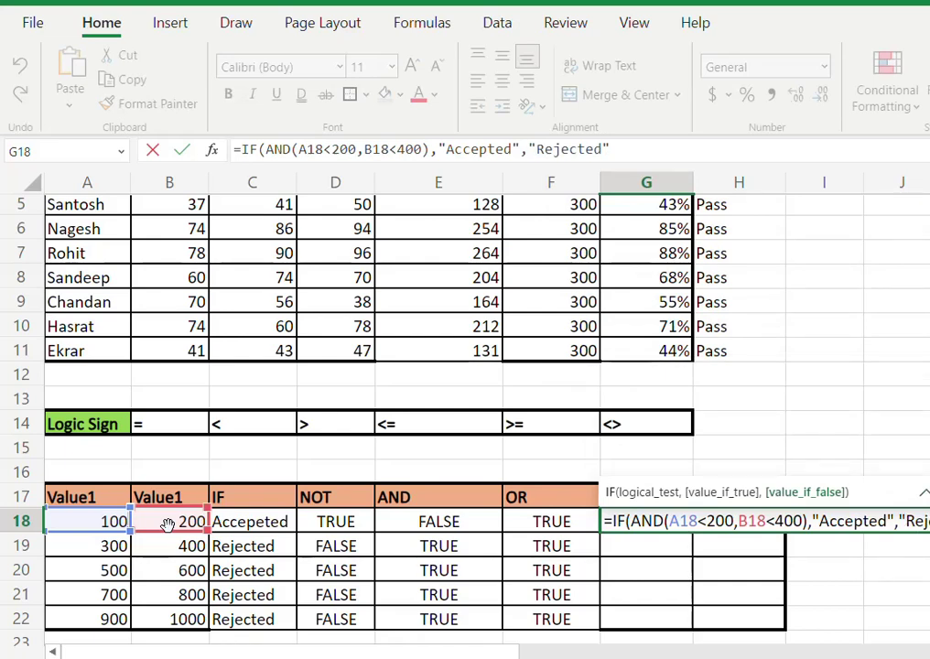
{"action": "type", "text": ")"}
{"action": "key", "text": "ctrl+Return"}
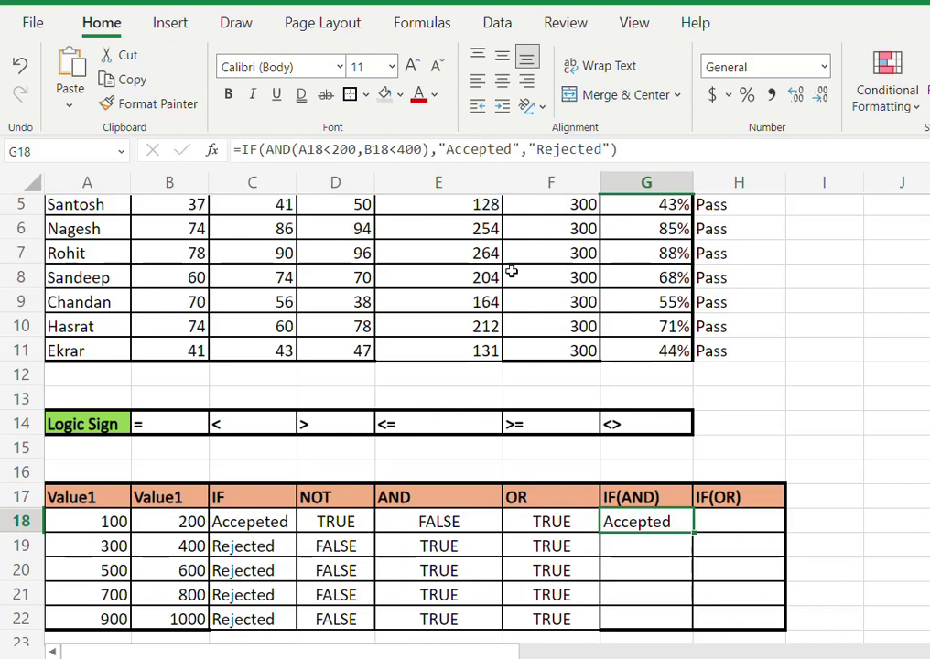
- Fill the IF(AND) formula down G18:G22 and open G19's formula in the formula bar
{"action": "key", "text": "shift+Down"}
{"action": "key", "text": "shift+Down"}
{"action": "key", "text": "shift+Down"}
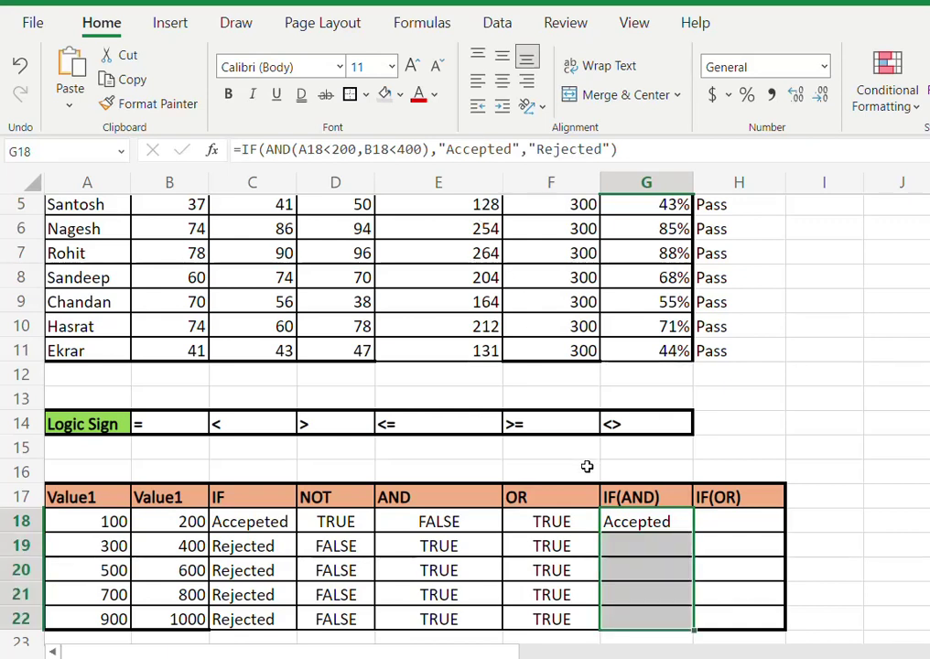
{"action": "key", "text": "ctrl+d"}
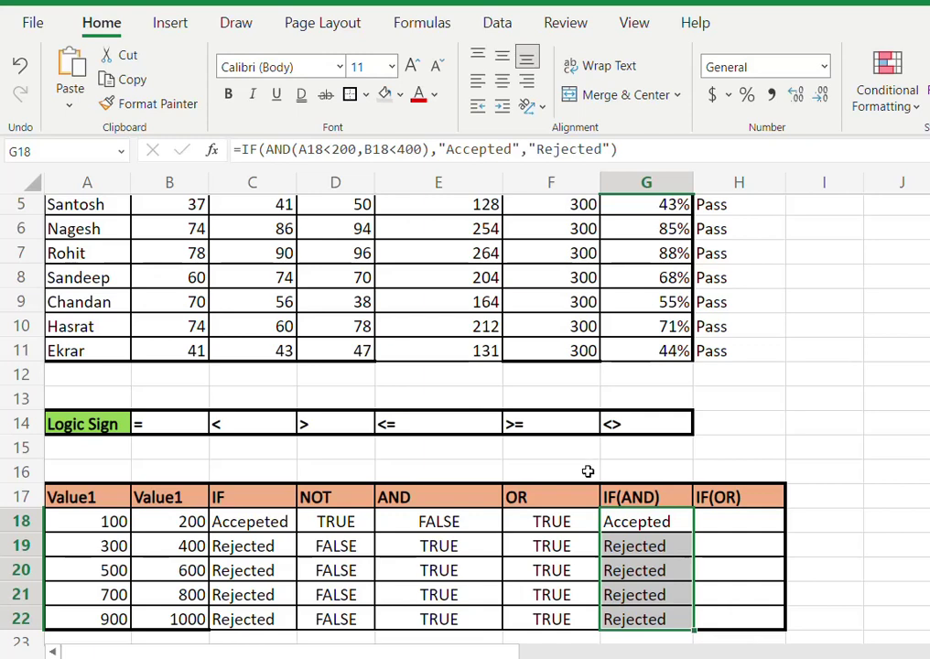
{"action": "left_click", "coordinate": [634, 546]}
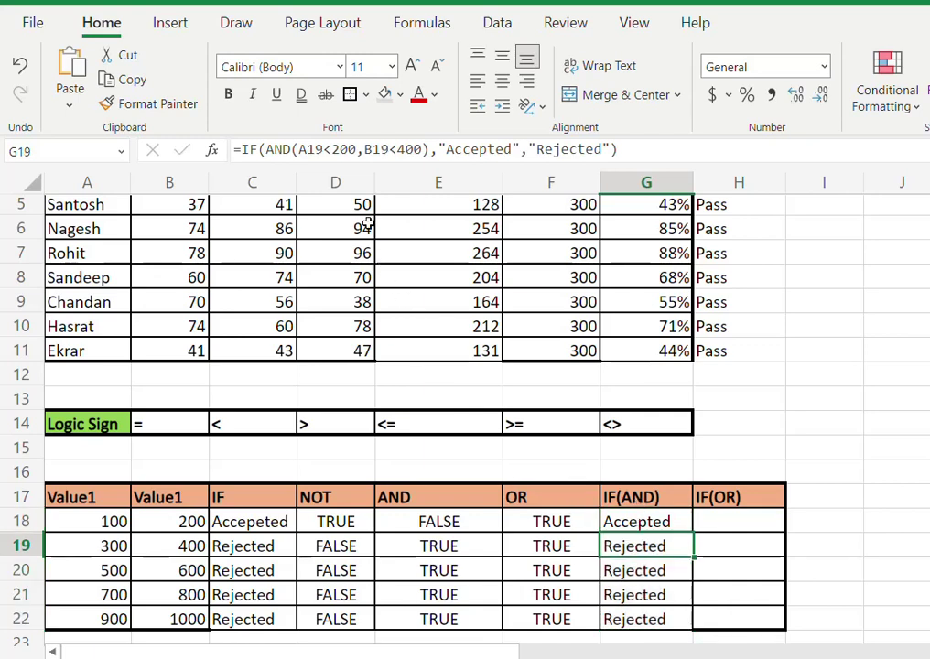
{"action": "left_click", "coordinate": [330, 149]}
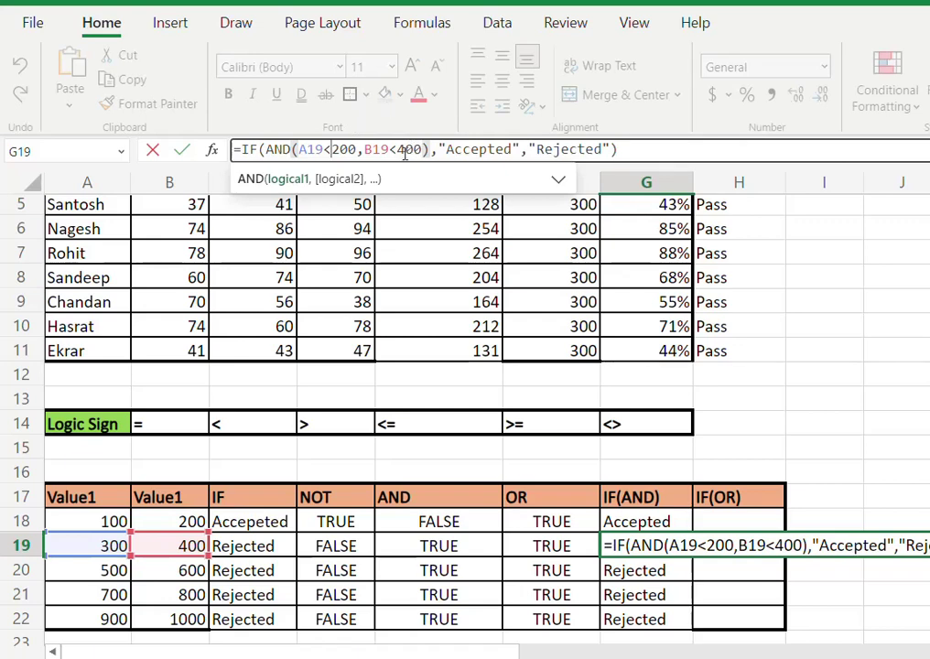
- Raise G20's AND limits to A20<1200 and B20<1400 so it shows Accepted
{"action": "left_click", "coordinate": [405, 153]}
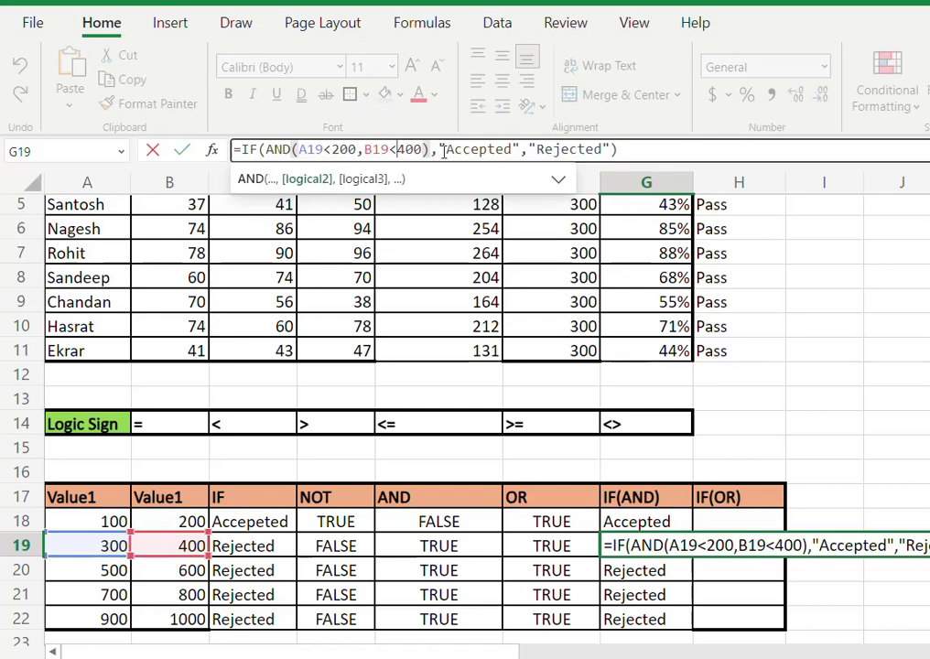
{"action": "key", "text": "Return"}
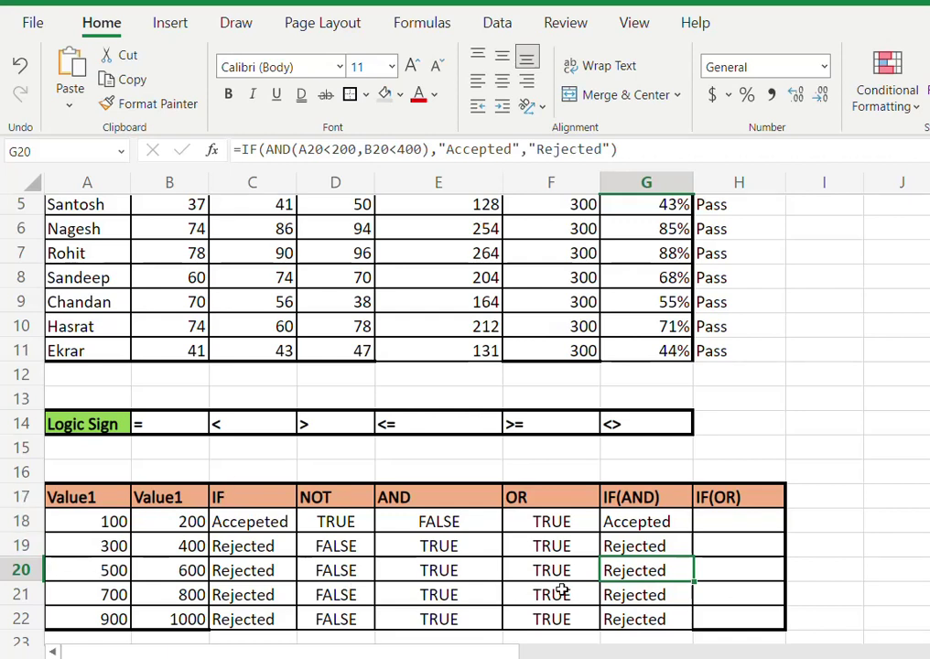
{"action": "left_click", "coordinate": [64, 577]}
{"action": "left_click", "coordinate": [179, 571]}
{"action": "left_click_drag", "start_coordinate": [617, 567], "coordinate": [622, 613]}
{"action": "left_click", "coordinate": [623, 567]}
{"action": "left_click", "coordinate": [303, 151]}
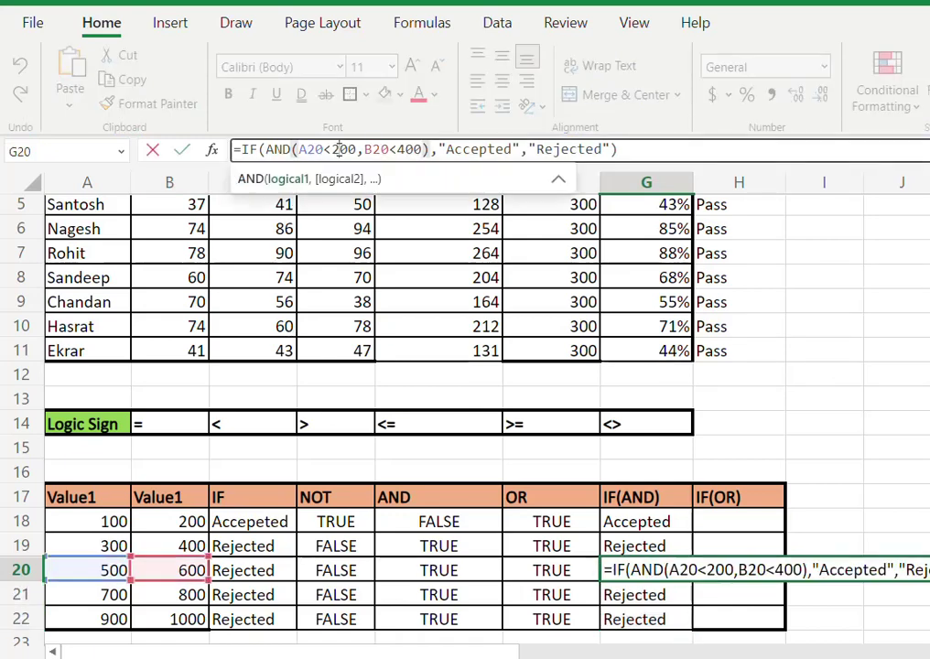
{"action": "left_click", "coordinate": [330, 149]}
{"action": "type", "text": "1"}
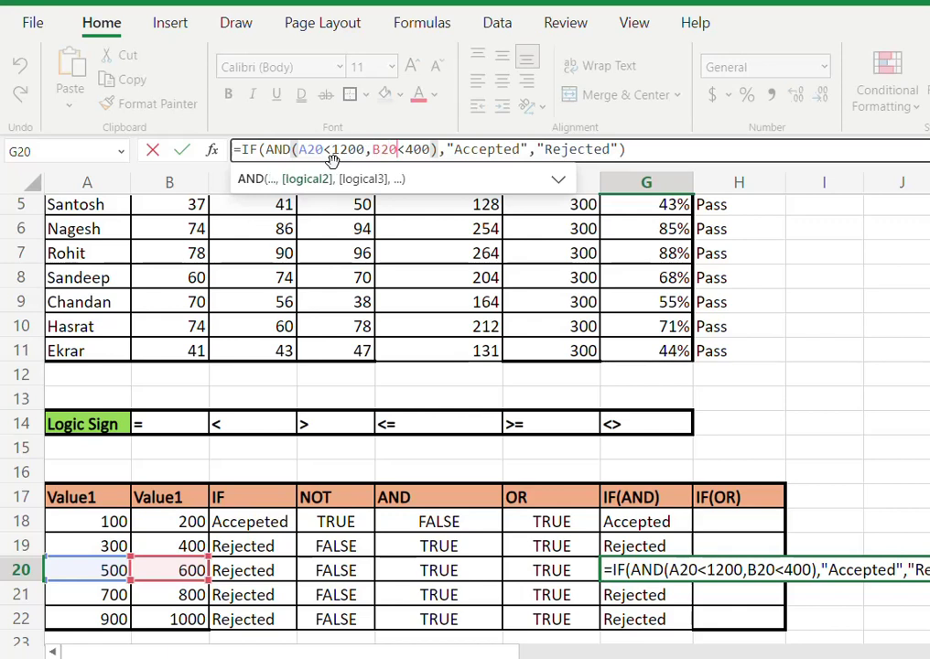
{"action": "key", "text": "Right"}
{"action": "type", "text": "1"}
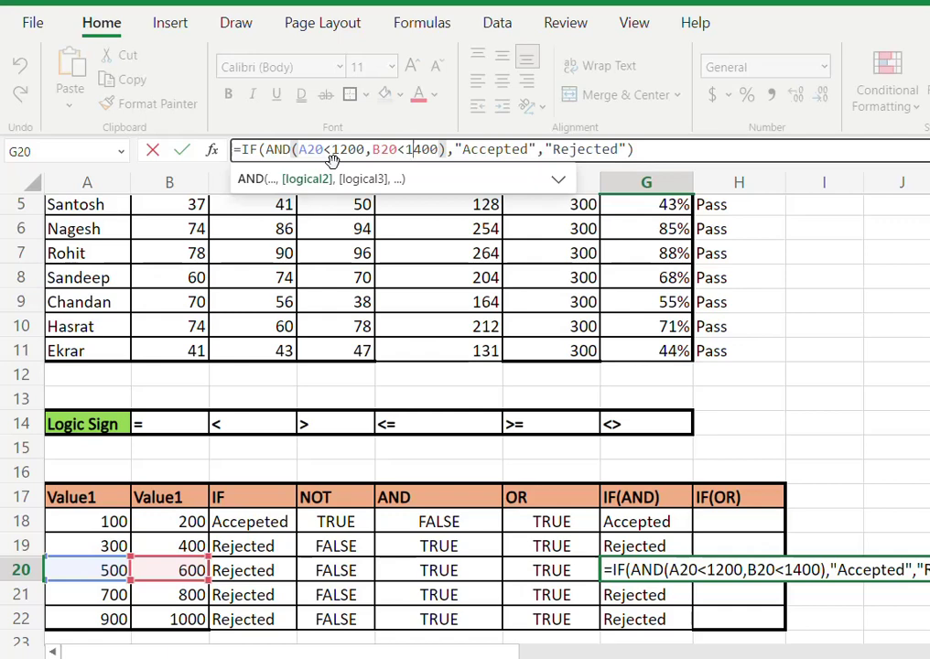
{"action": "key", "text": "Return"}
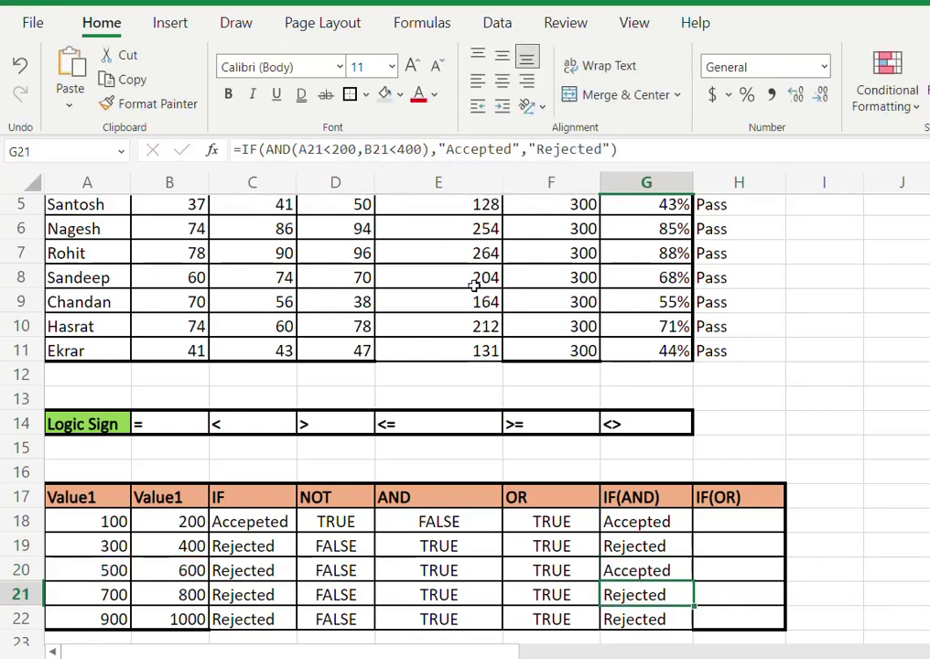
- Clear the Logical Test results in H2:H11
{"action": "scroll", "coordinate": [577, 409], "scroll_direction": "up", "scroll_amount": 2}
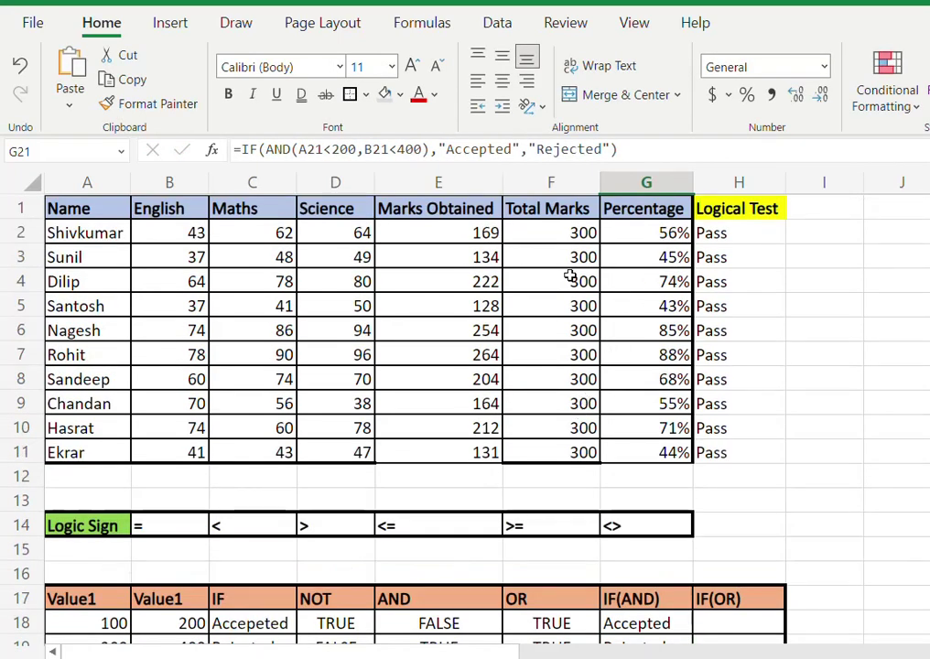
{"action": "left_click_drag", "start_coordinate": [710, 232], "coordinate": [730, 452]}
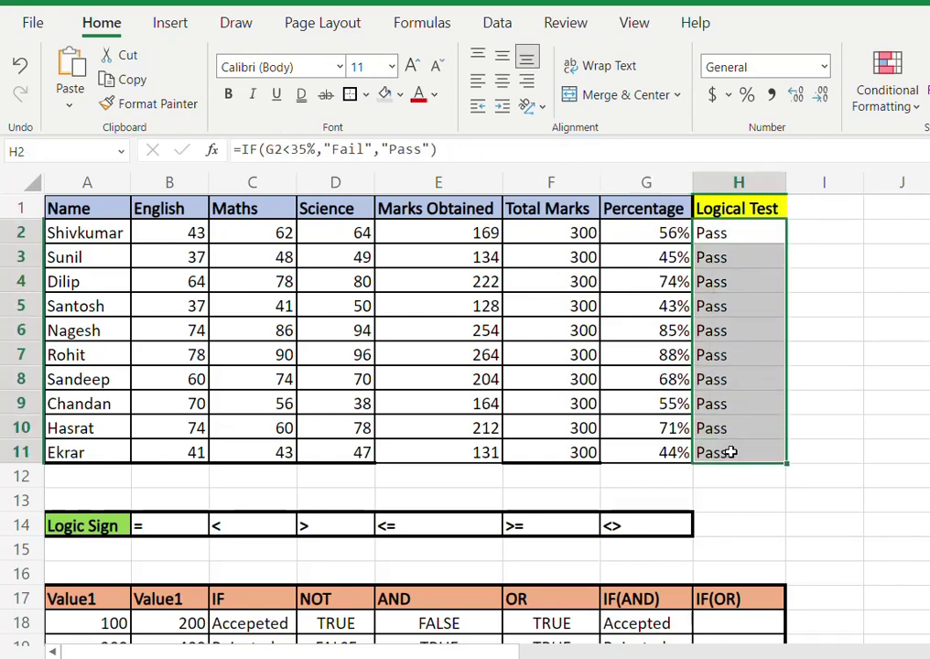
{"action": "key", "text": "Delete"}
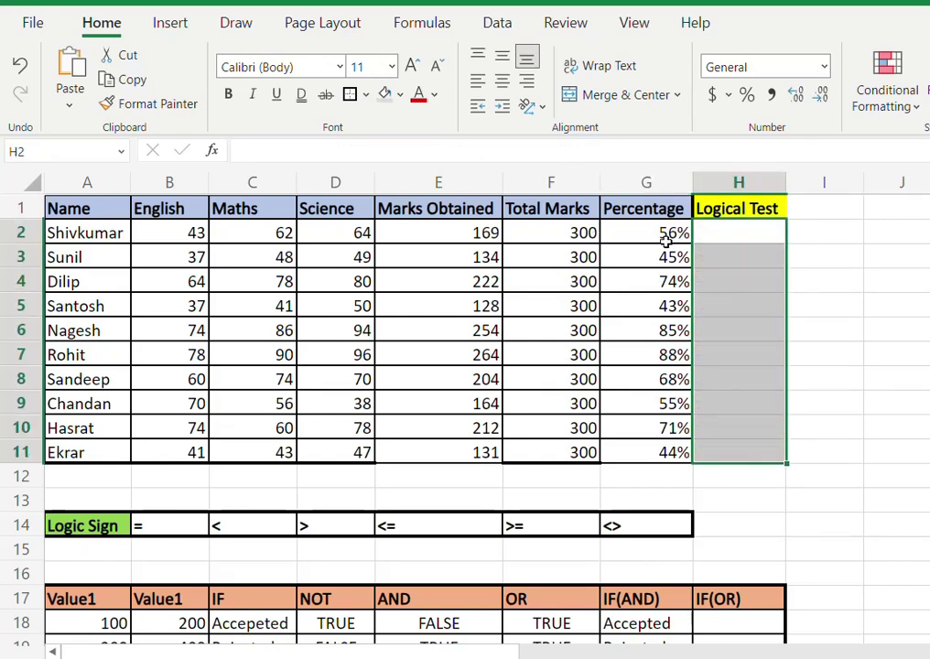
{"action": "left_click", "coordinate": [710, 232]}
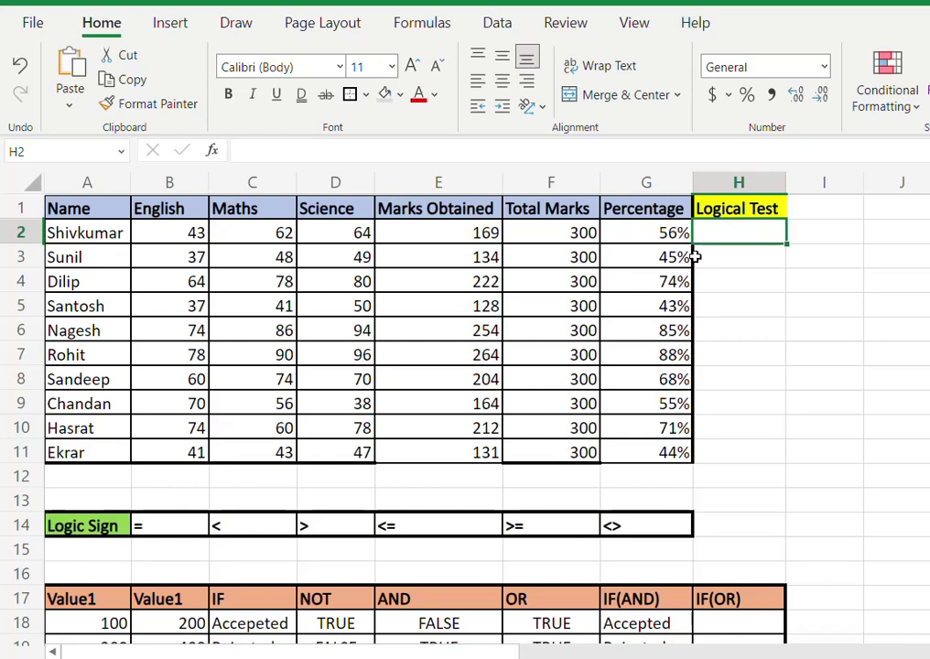
- Begin H2's formula as =IF(AND(B2<35,C2<35, referencing the English and Maths marks
{"action": "type", "text": "=if"}
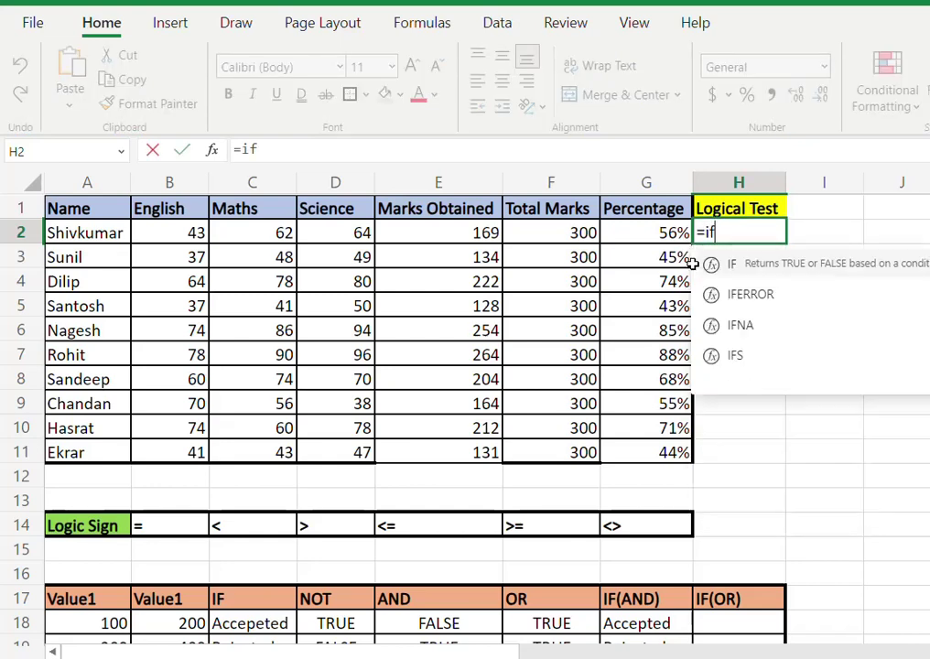
{"action": "key", "text": "Tab"}
{"action": "type", "text": "and"}
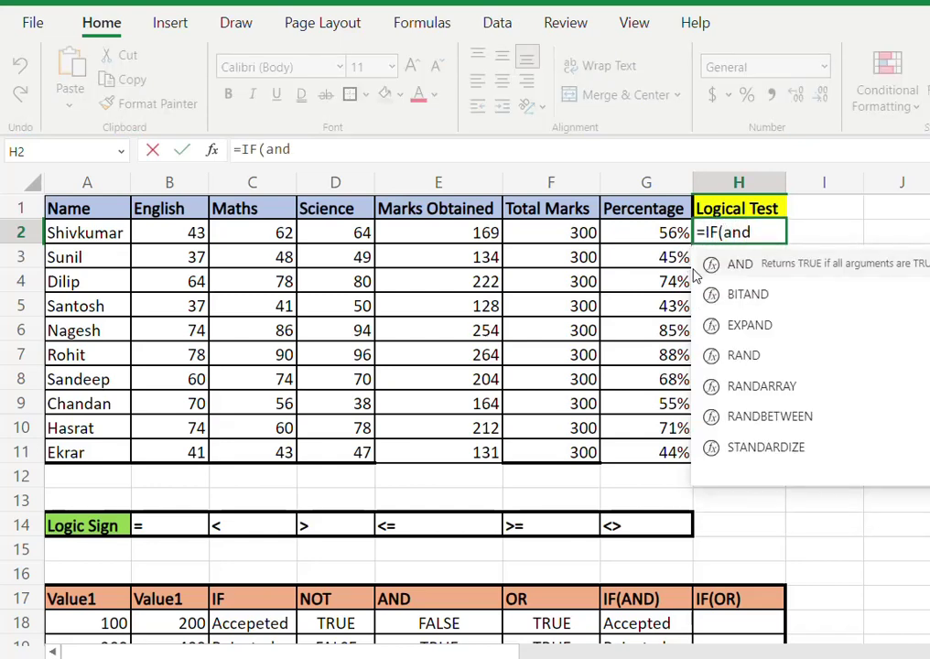
{"action": "key", "text": "Tab"}
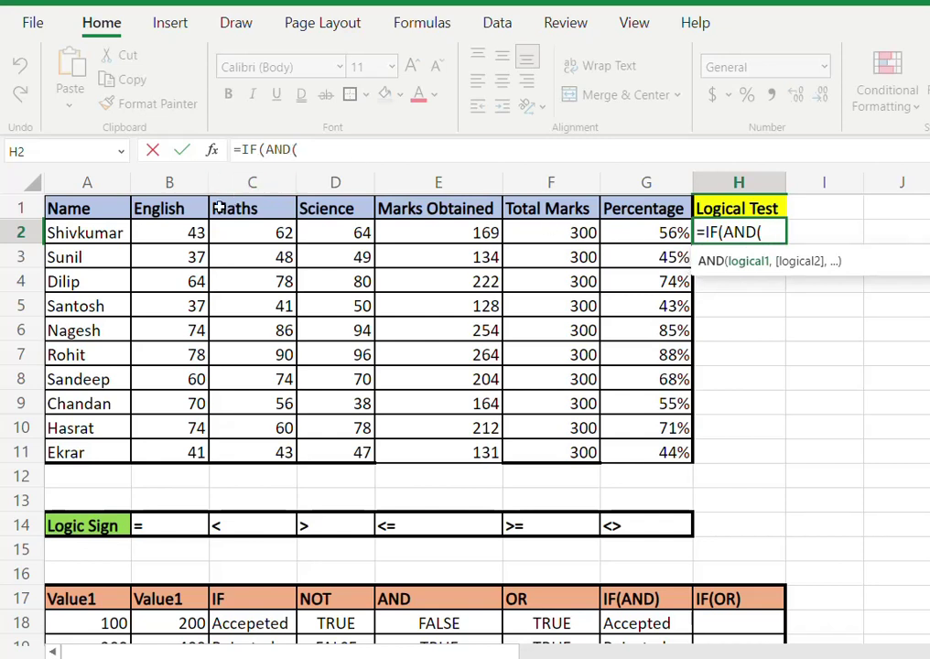
{"action": "left_click", "coordinate": [173, 234]}
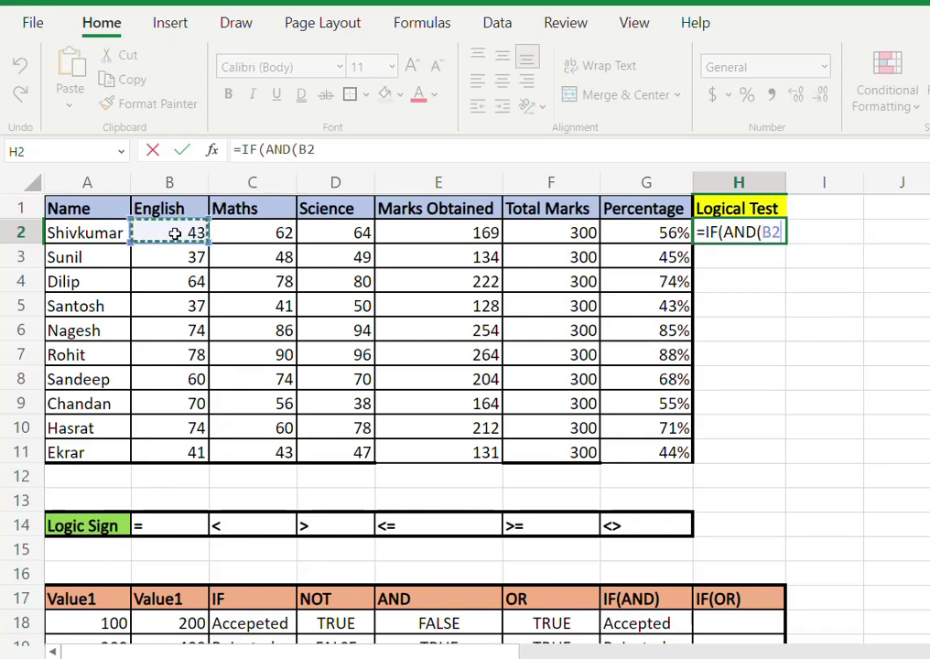
{"action": "type", "text": "<35"}
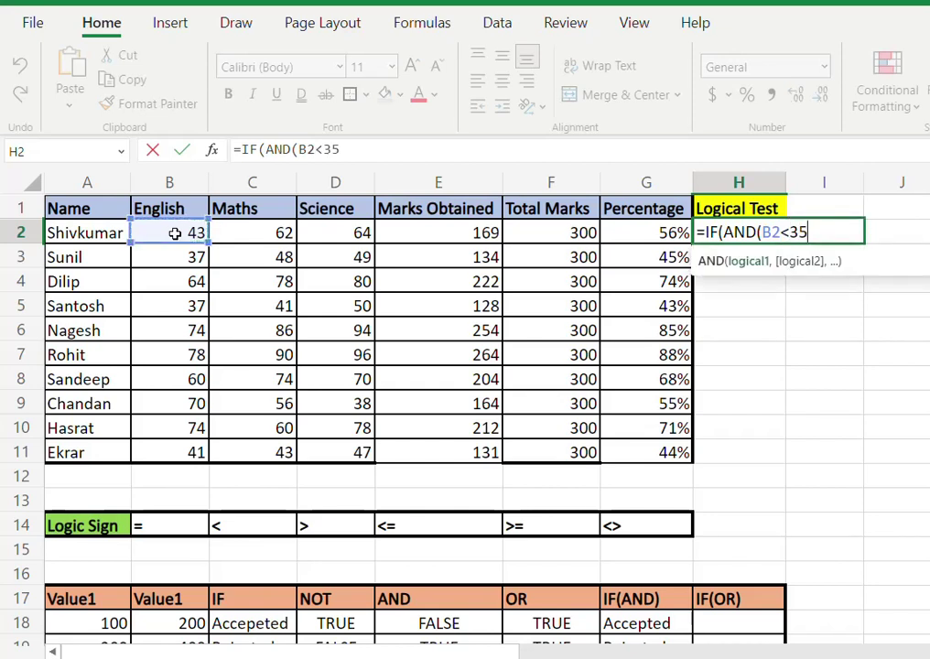
{"action": "type", "text": ","}
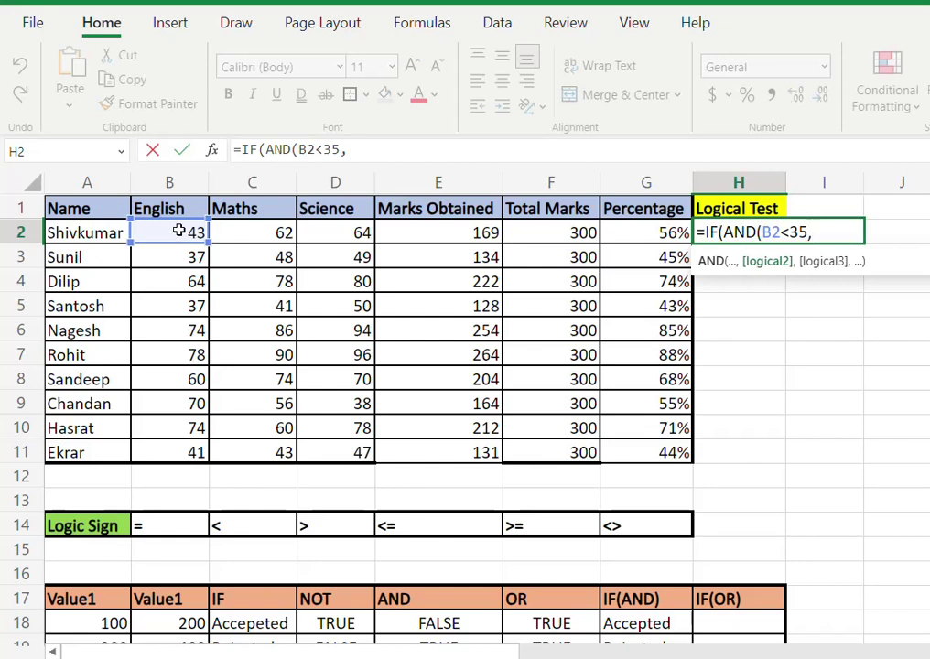
{"action": "left_click", "coordinate": [246, 231]}
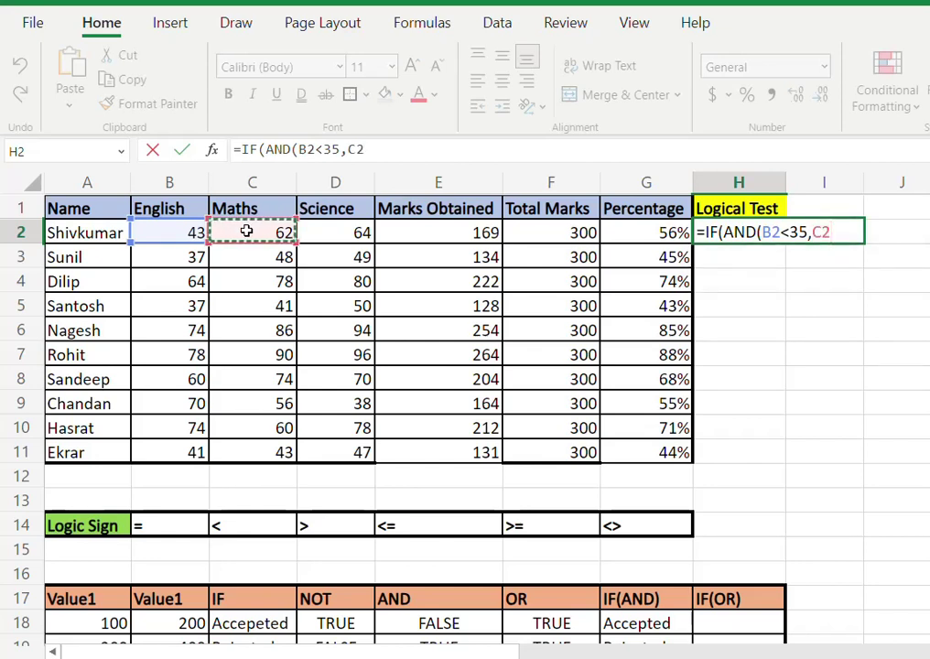
{"action": "type", "text": "<35,"}
- Complete it with D2<35 and results "Fail"/"Pass", so H2 shows Pass
{"action": "left_click", "coordinate": [337, 234]}
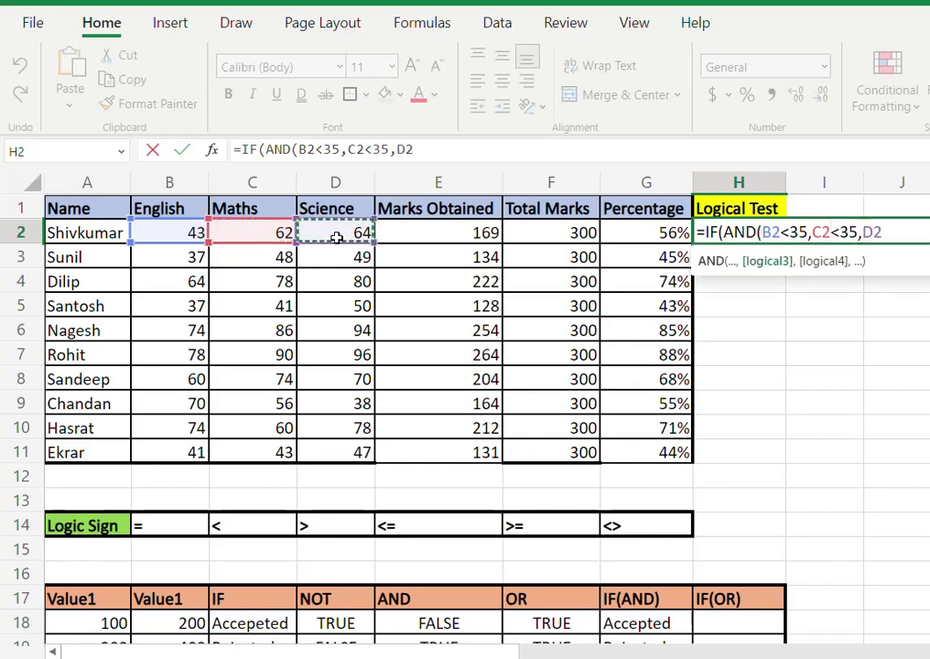
{"action": "type", "text": ">"}
{"action": "key", "text": "BackSpace"}
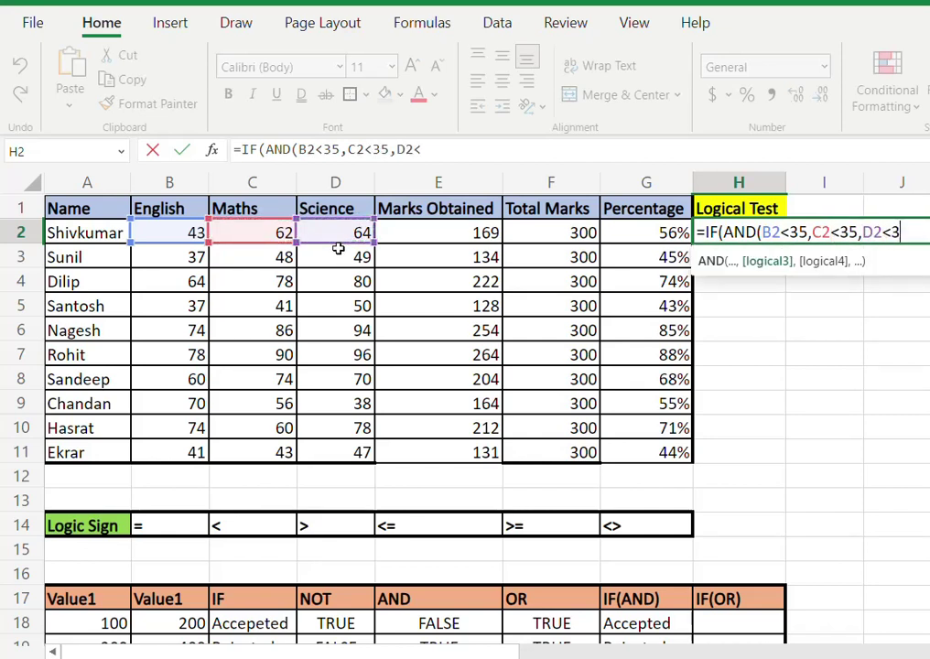
{"action": "type", "text": "5"}
{"action": "type", "text": "),"}
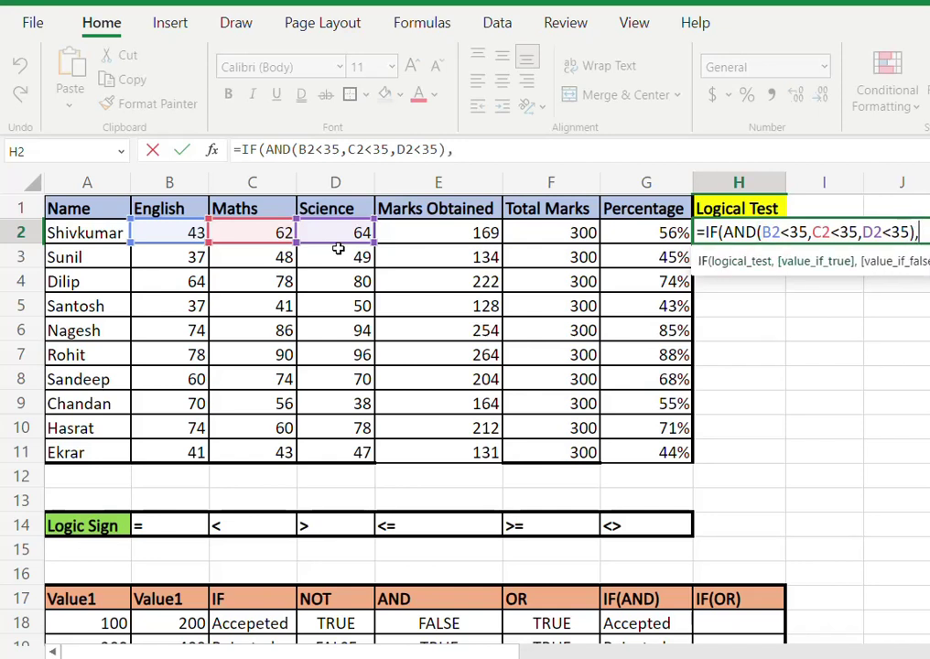
{"action": "type", "text": "\"Fail\""}
{"action": "type", "text": ","}
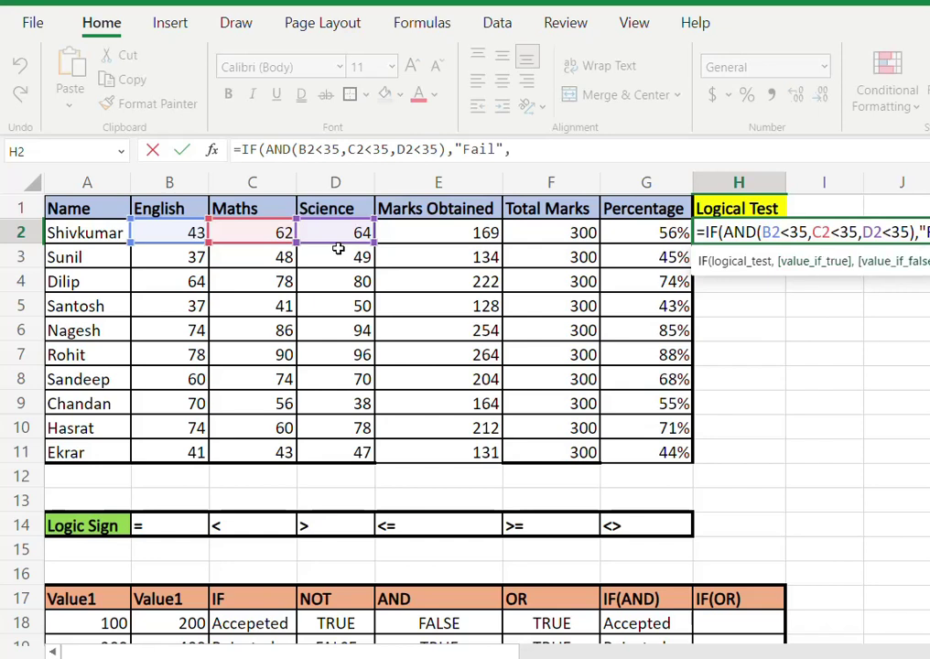
{"action": "type", "text": "\""}
{"action": "type", "text": "Pass\")"}
{"action": "key", "text": "Return"}
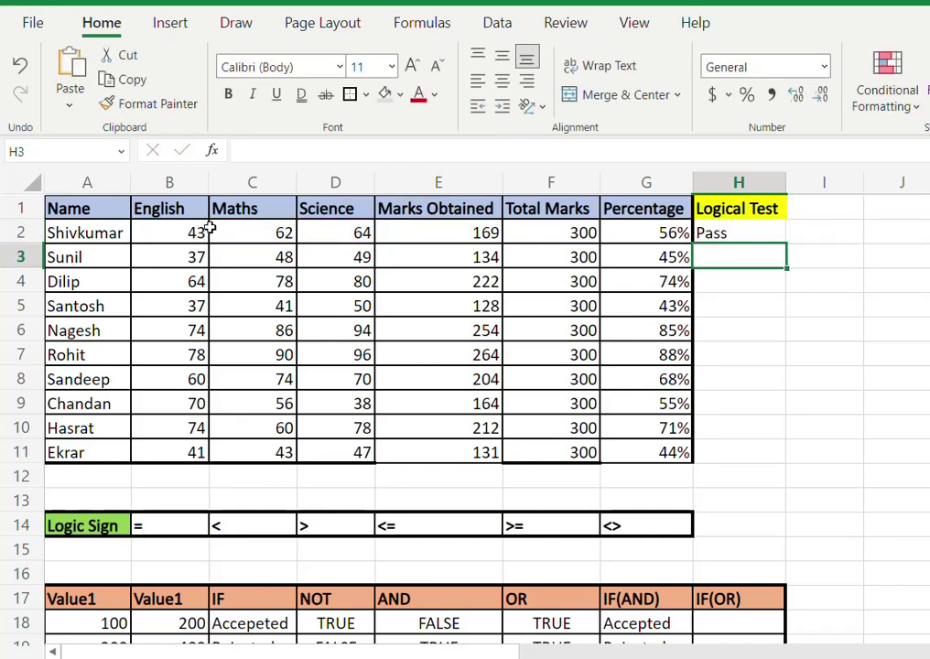
- Fill the Logical Test formula from H2 down to H11
{"action": "left_click_drag", "start_coordinate": [193, 234], "coordinate": [334, 235]}
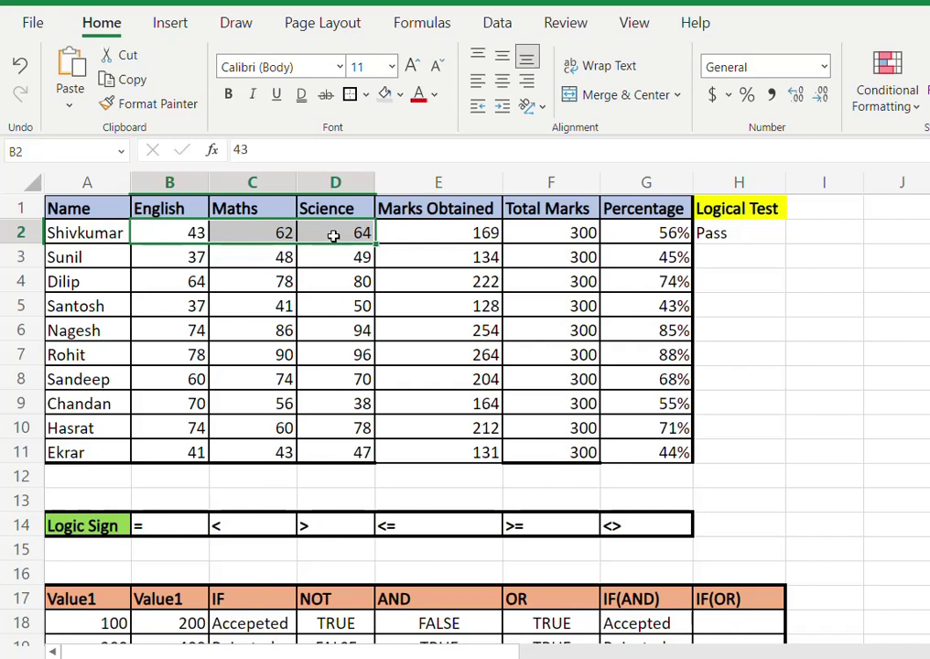
{"action": "left_click", "coordinate": [683, 277]}
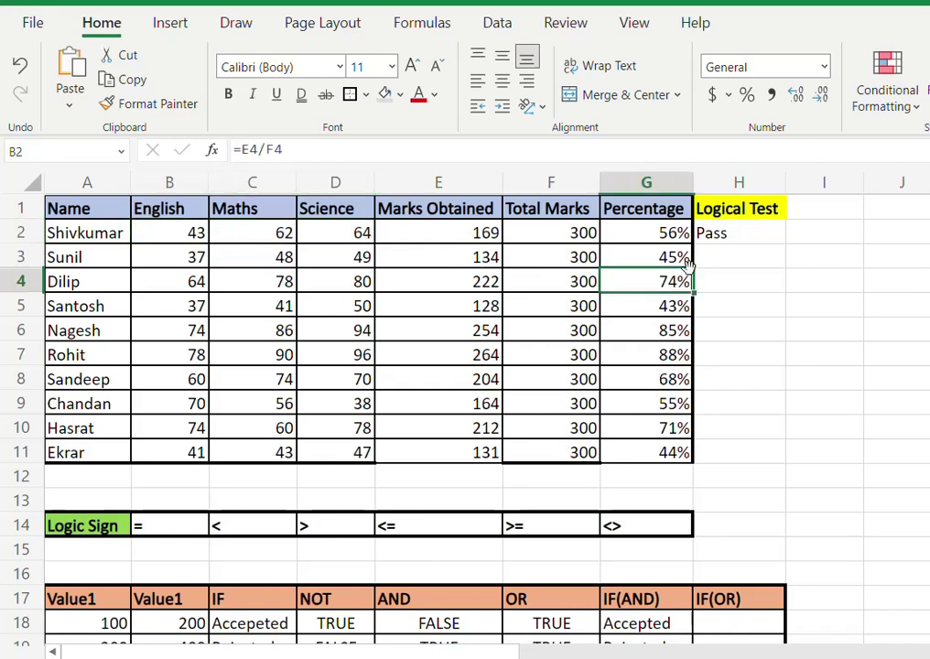
{"action": "key", "text": "ctrl+Down"}
{"action": "key", "text": "Right"}
{"action": "key", "text": "ctrl+shift+Up"}
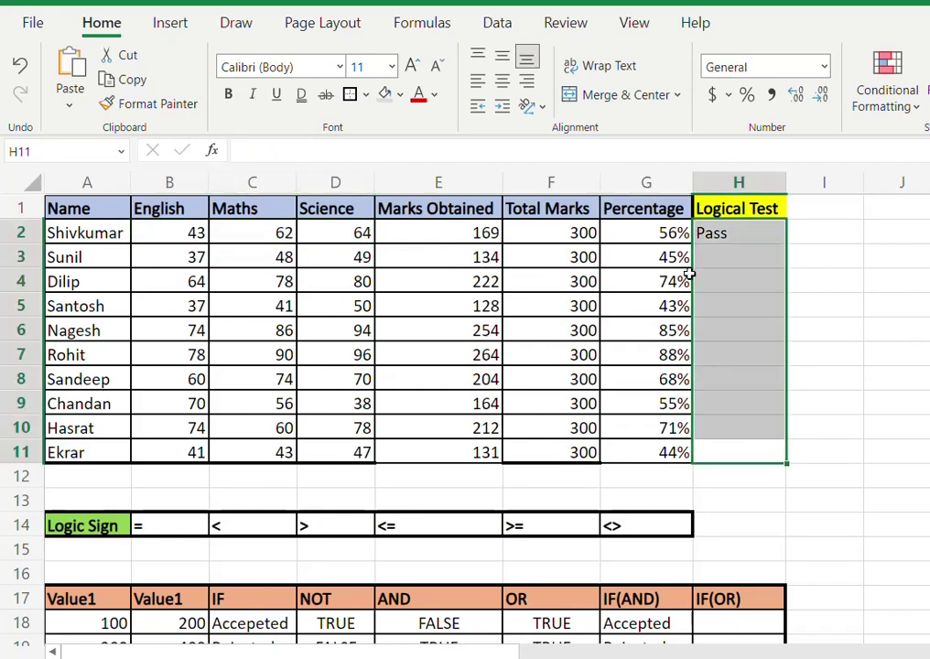
{"action": "key", "text": "ctrl+d"}
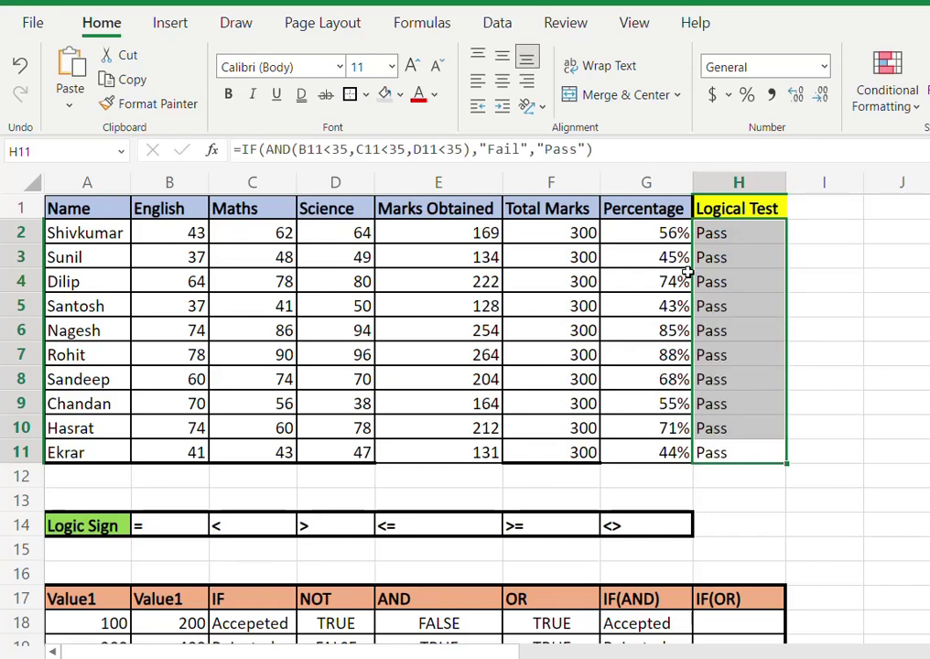
{"action": "left_click_drag", "start_coordinate": [714, 233], "coordinate": [732, 442]}
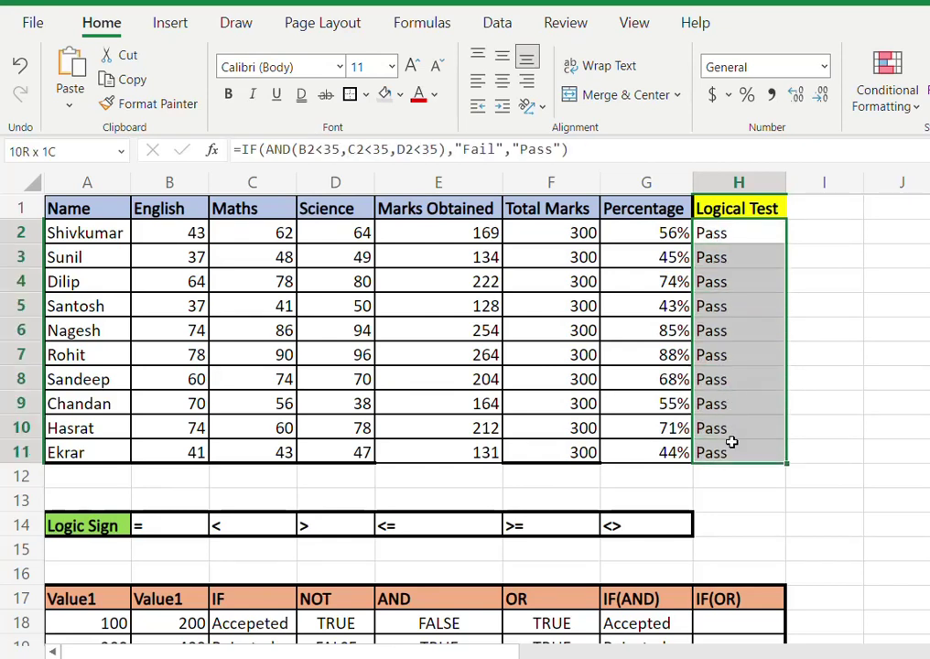
- Change row 3's marks to 33, 32 and 30 so H3 shows Fail
{"action": "left_click", "coordinate": [335, 330]}
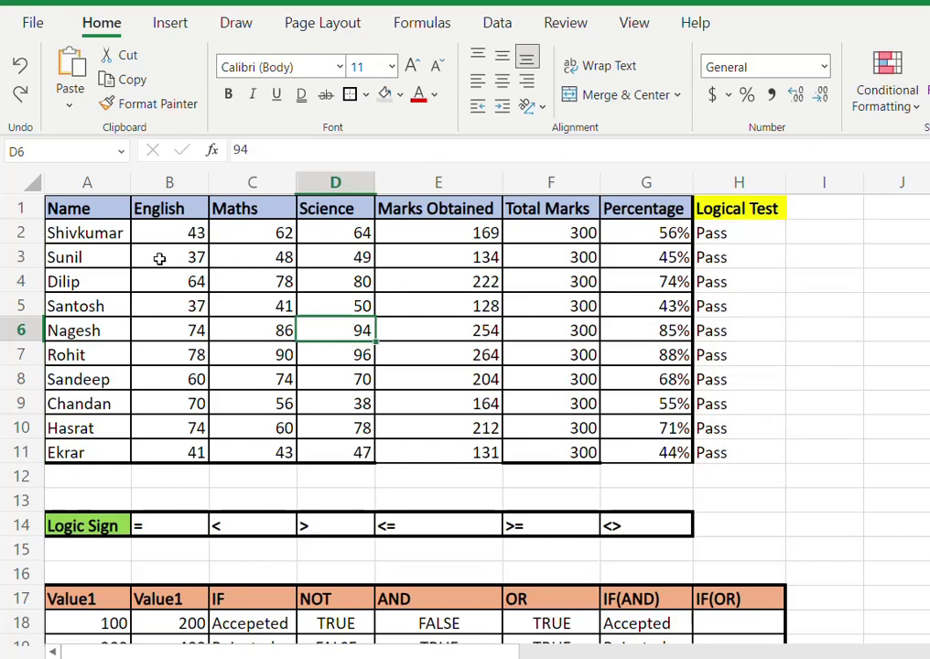
{"action": "left_click_drag", "start_coordinate": [159, 259], "coordinate": [304, 257]}
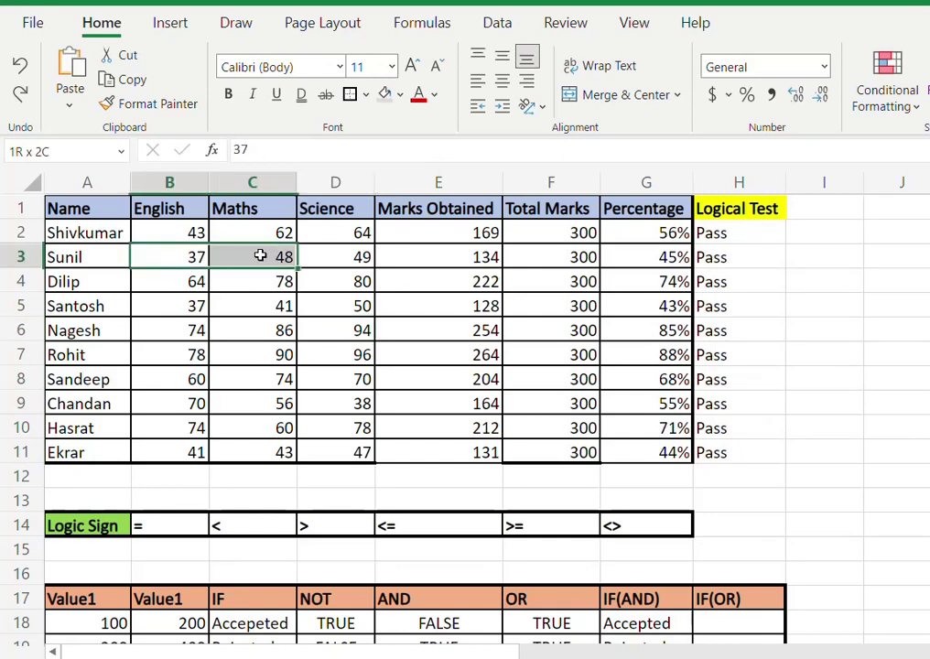
{"action": "left_click", "coordinate": [193, 257]}
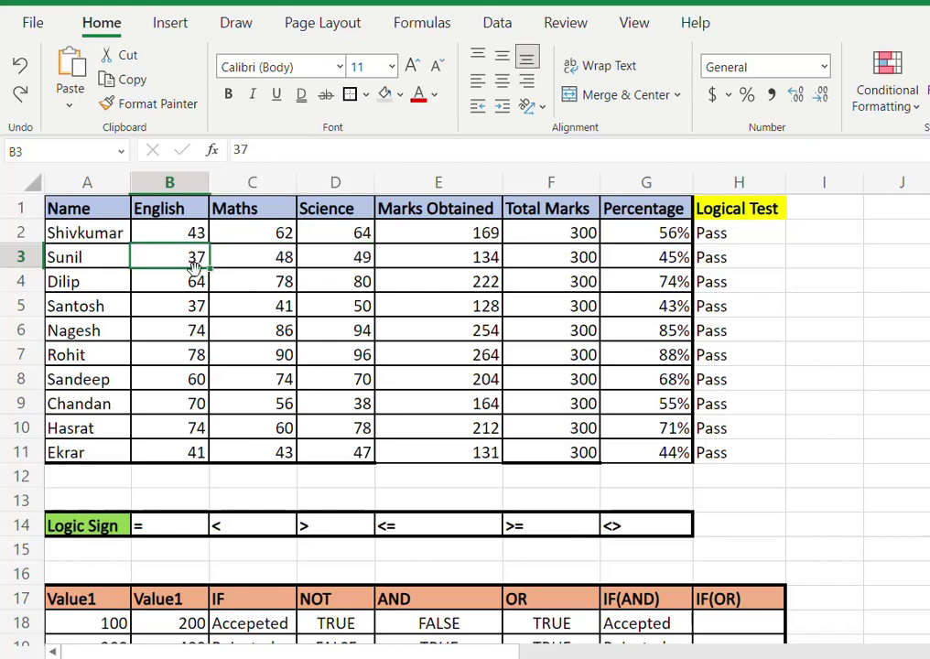
{"action": "type", "text": "33"}
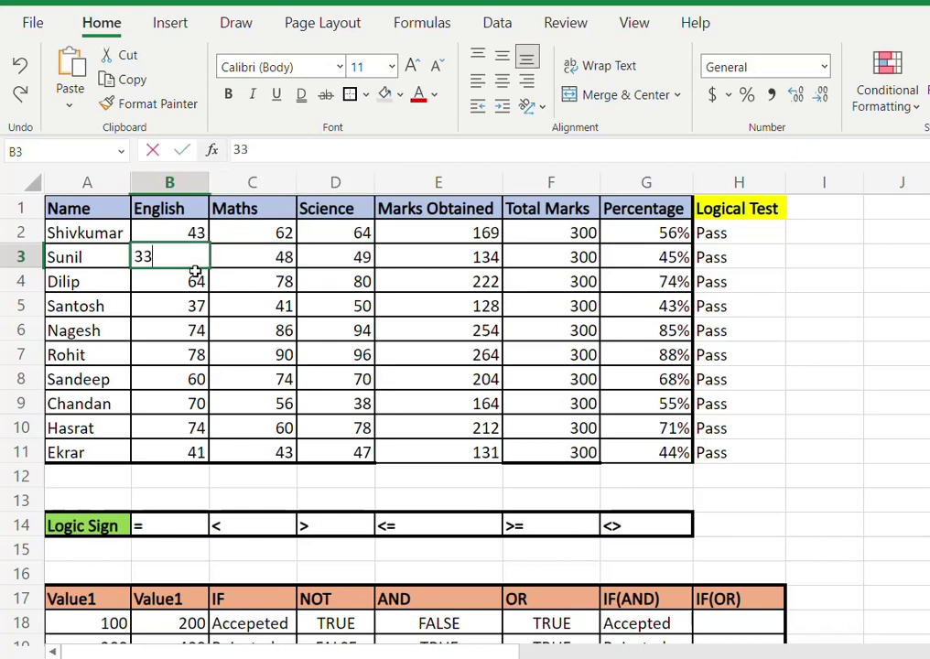
{"action": "key", "text": "Tab"}
{"action": "type", "text": "32"}
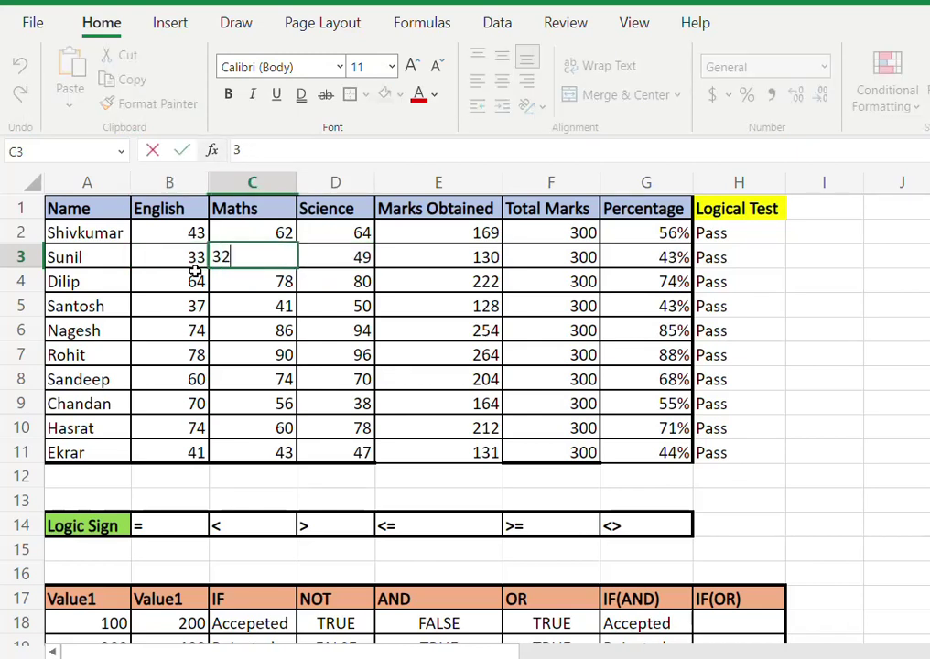
{"action": "key", "text": "Tab"}
{"action": "type", "text": "30"}
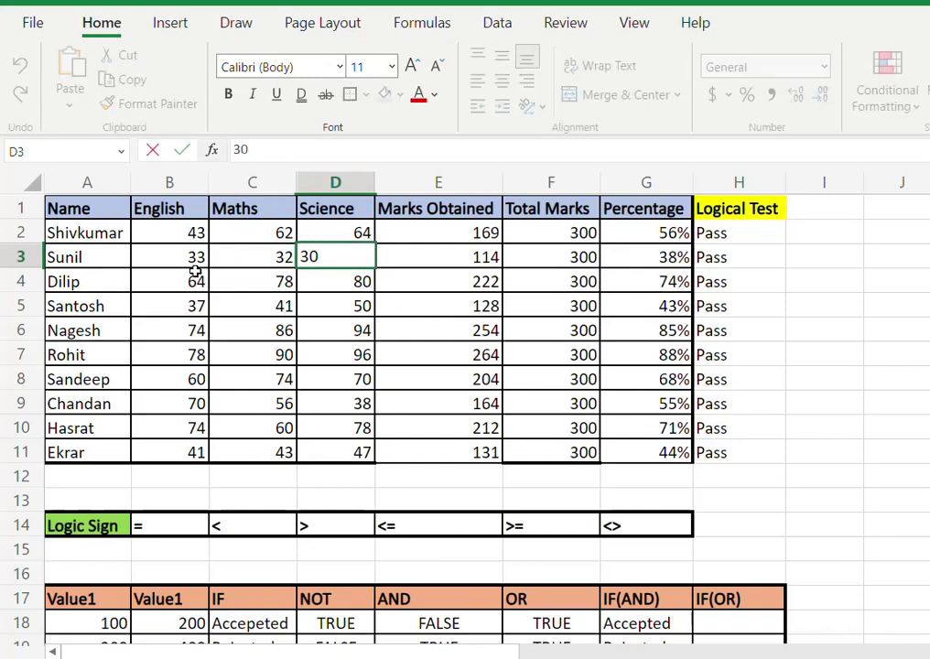
{"action": "key", "text": "Tab"}
{"action": "left_click_drag", "start_coordinate": [174, 258], "coordinate": [330, 258]}
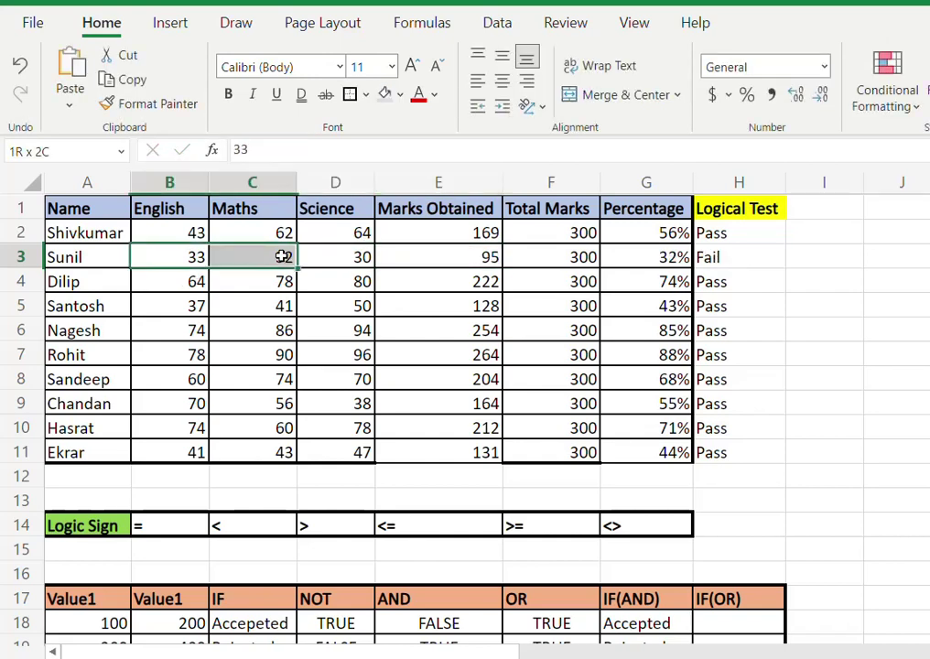
{"action": "left_click", "coordinate": [734, 250]}
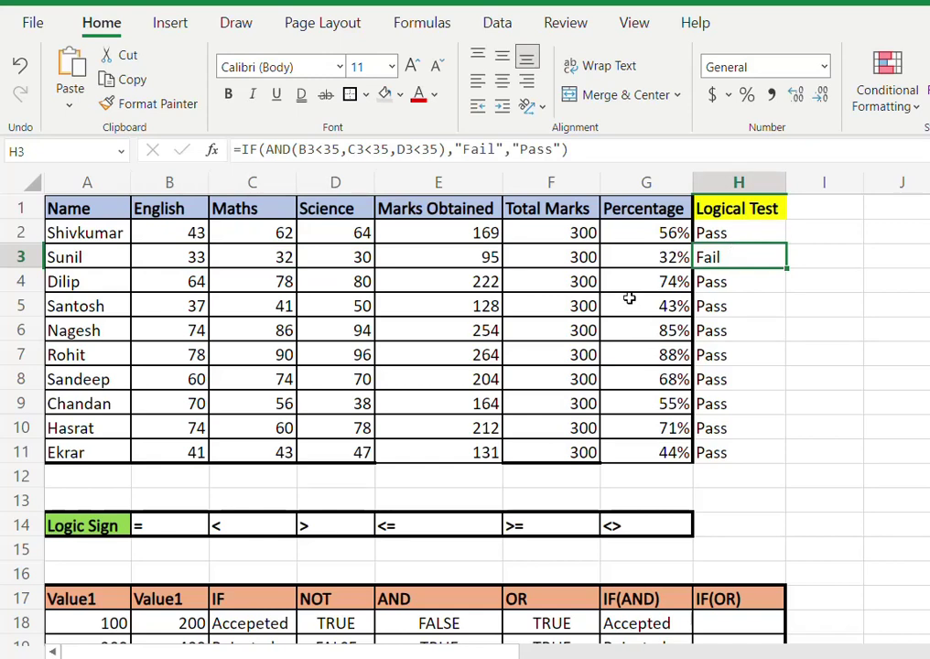
- Enter =IF(OR(A18>200,B18>400),"Accepted","Rejected") in H18, which returns Rejected
{"action": "scroll", "coordinate": [630, 298], "scroll_direction": "down", "scroll_amount": 4}
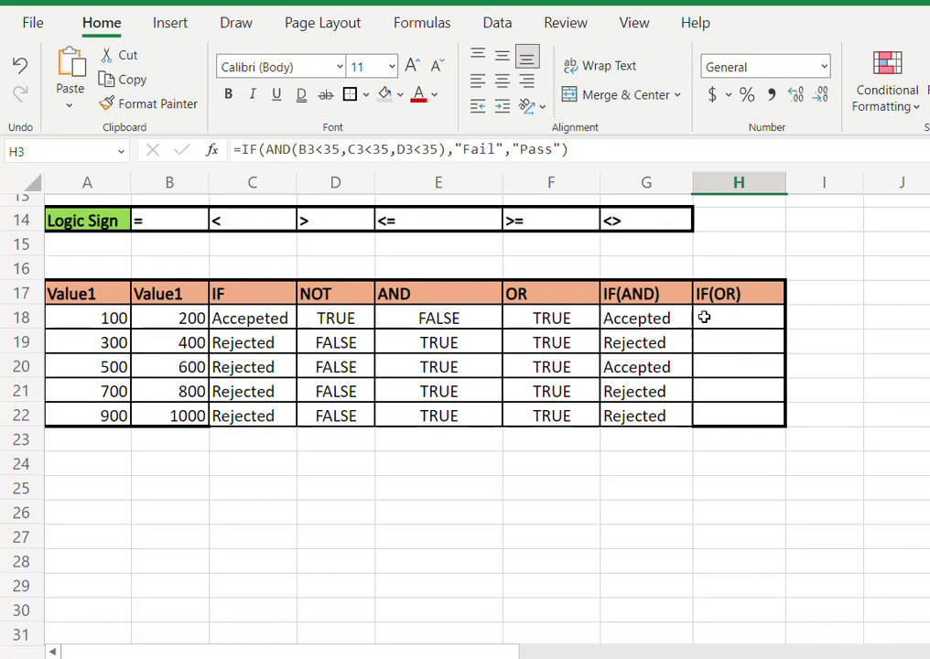
{"action": "left_click", "coordinate": [704, 316]}
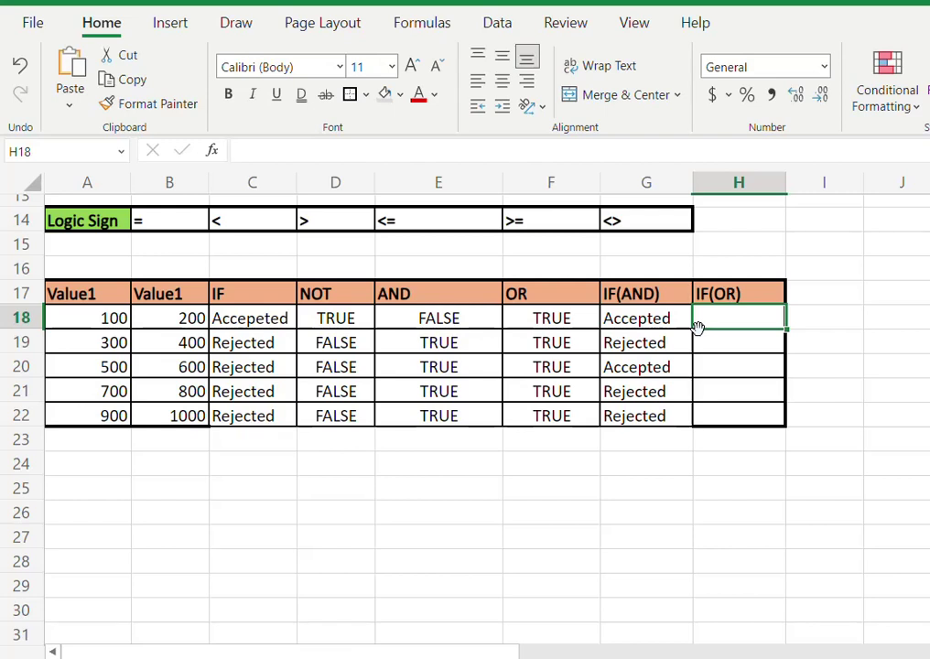
{"action": "type", "text": "="}
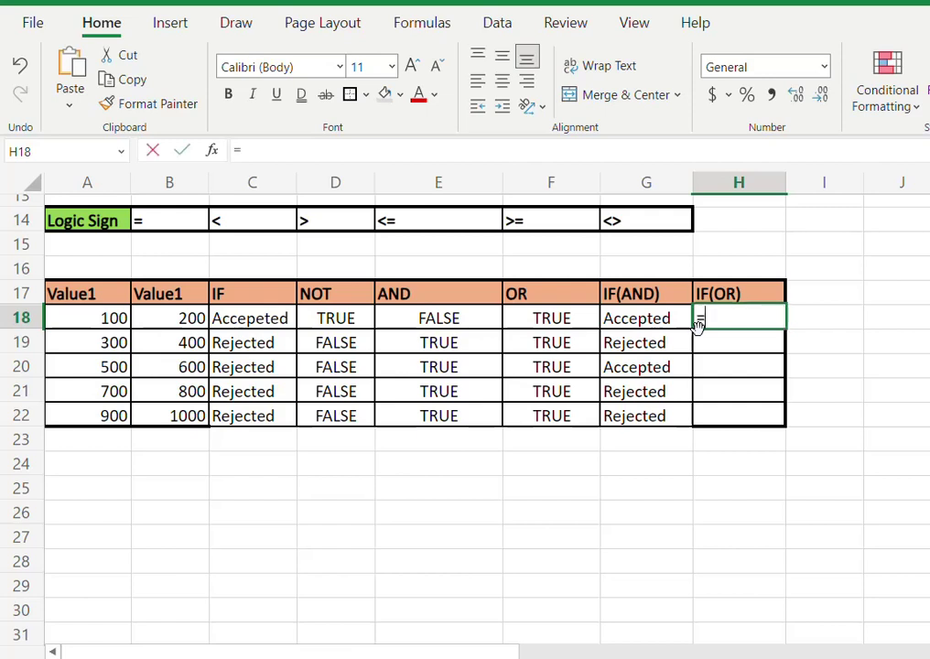
{"action": "type", "text": "if"}
{"action": "key", "text": "Tab"}
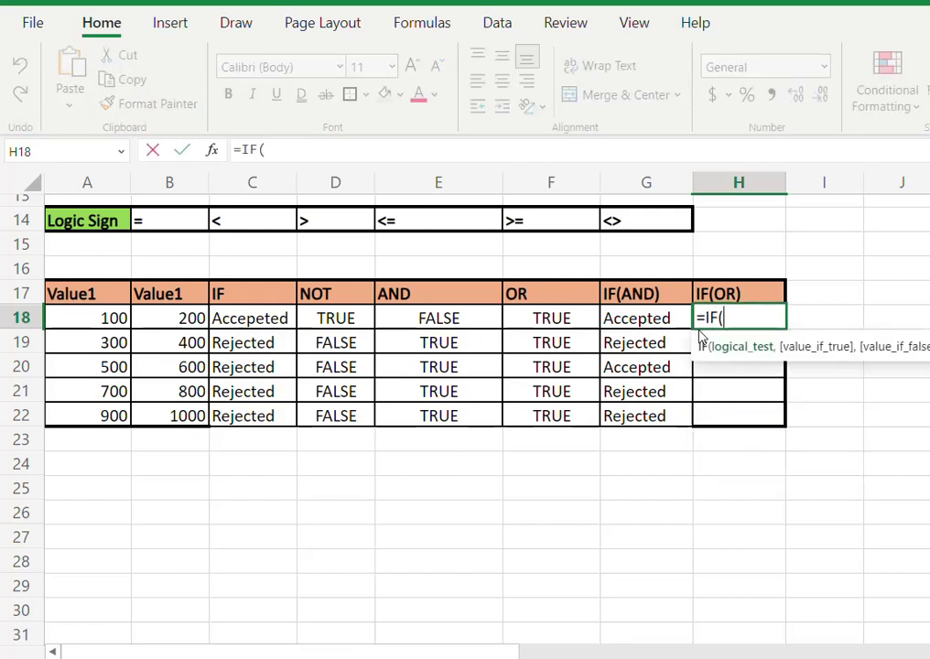
{"action": "type", "text": "or"}
{"action": "key", "text": "Tab"}
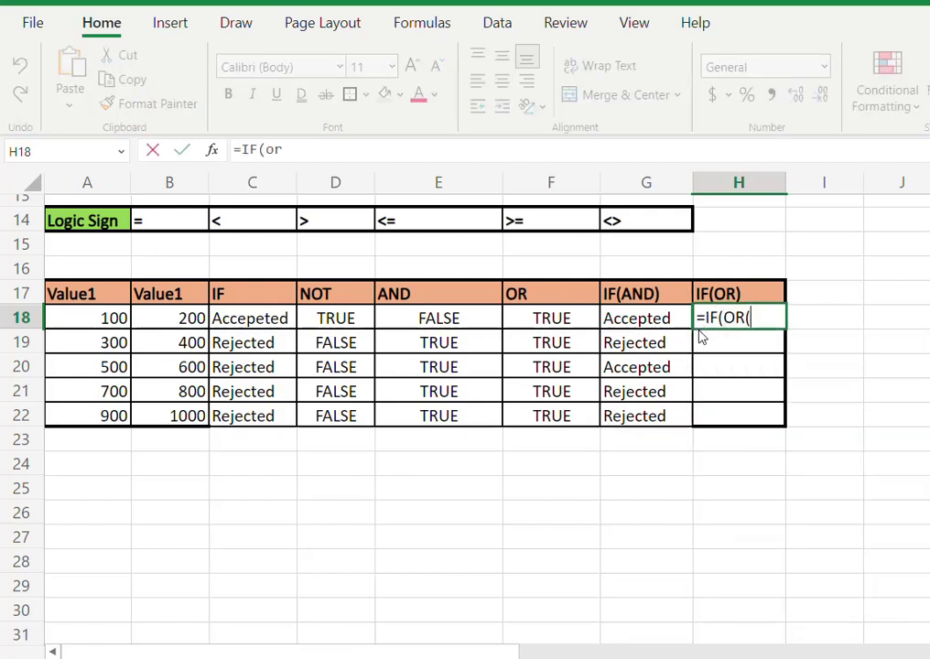
{"action": "left_click", "coordinate": [82, 313]}
{"action": "type", "text": ">"}
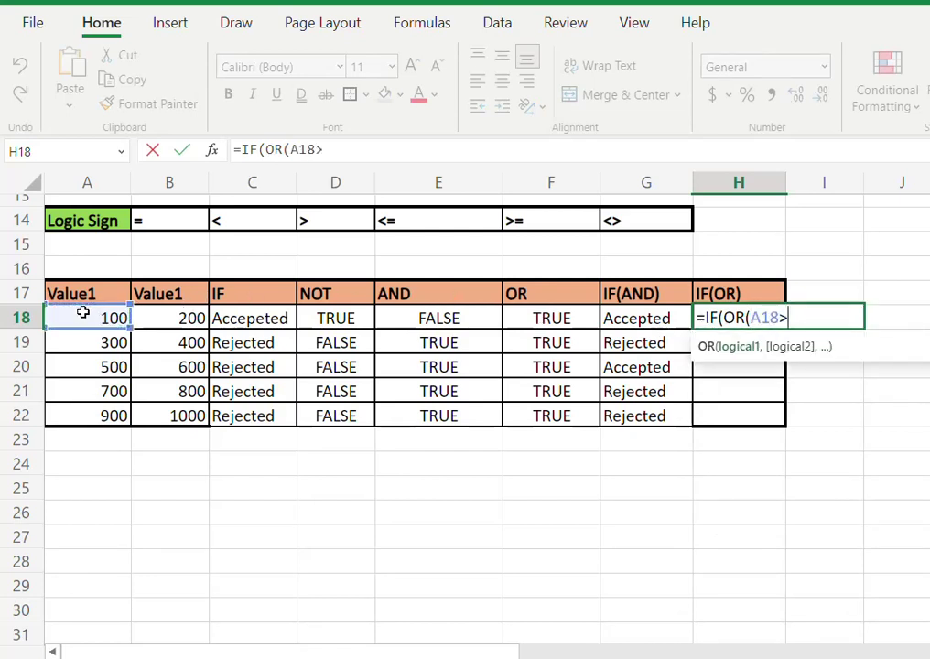
{"action": "type", "text": "200,"}
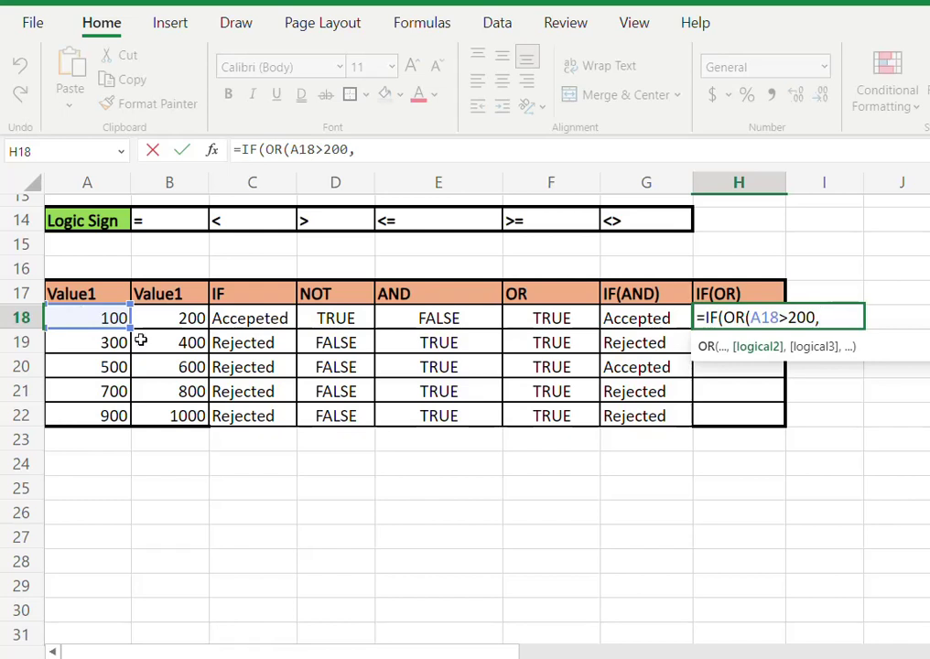
{"action": "left_click", "coordinate": [159, 321]}
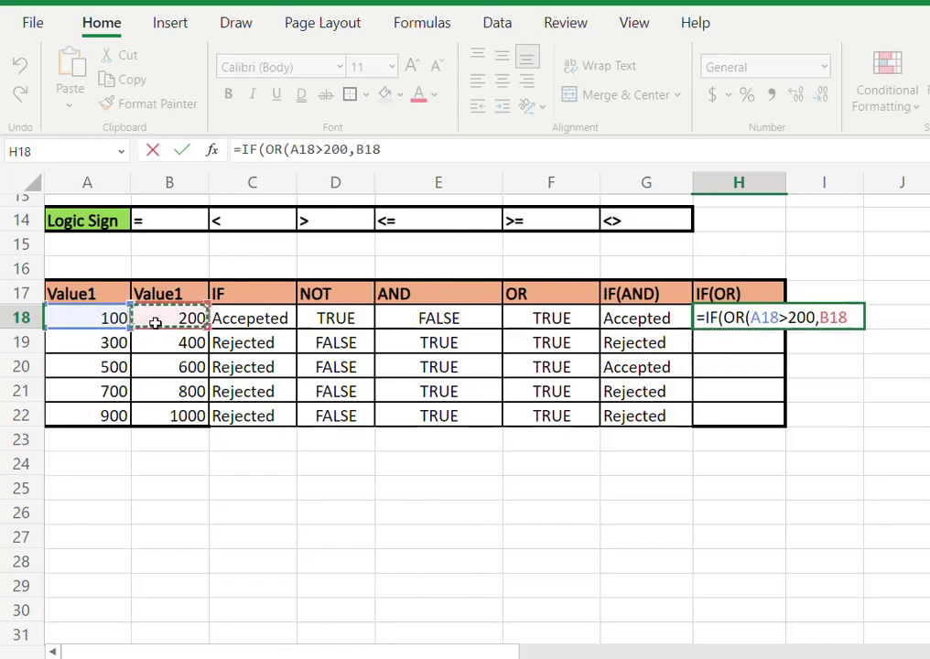
{"action": "type", "text": ">400"}
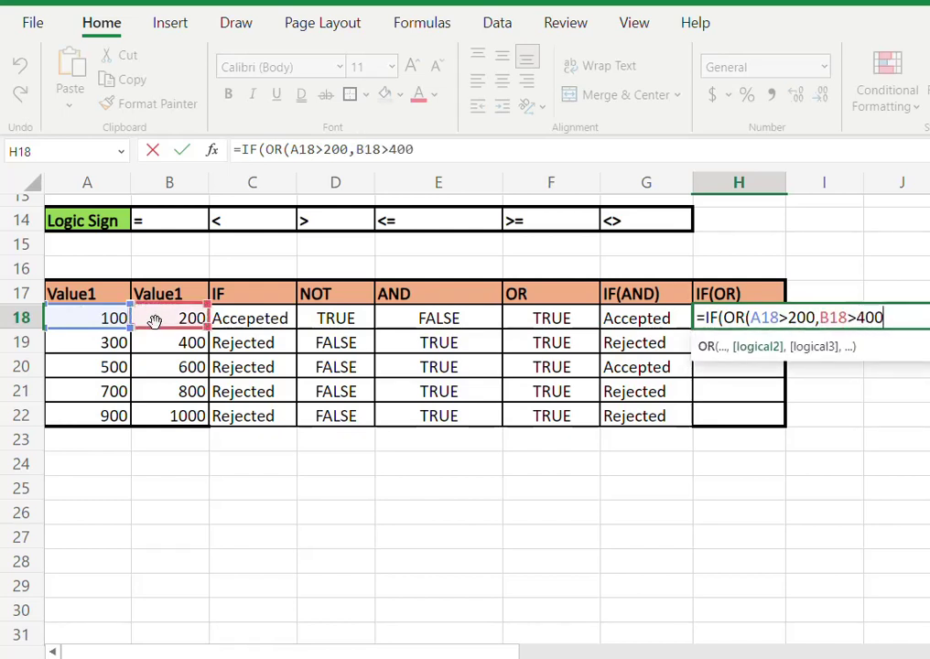
{"action": "type", "text": "),\""}
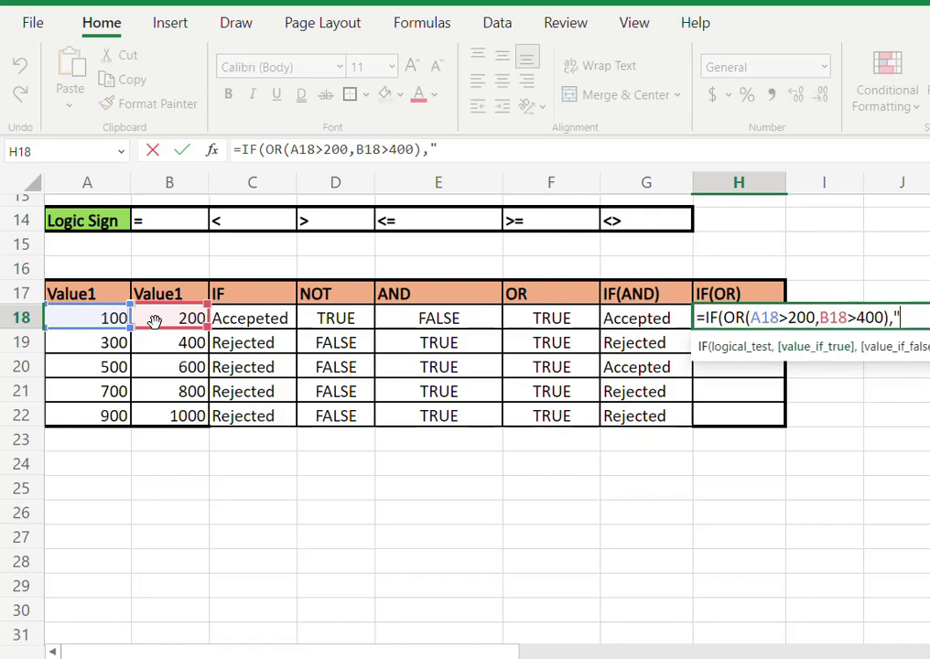
{"action": "type", "text": "Accepted\","}
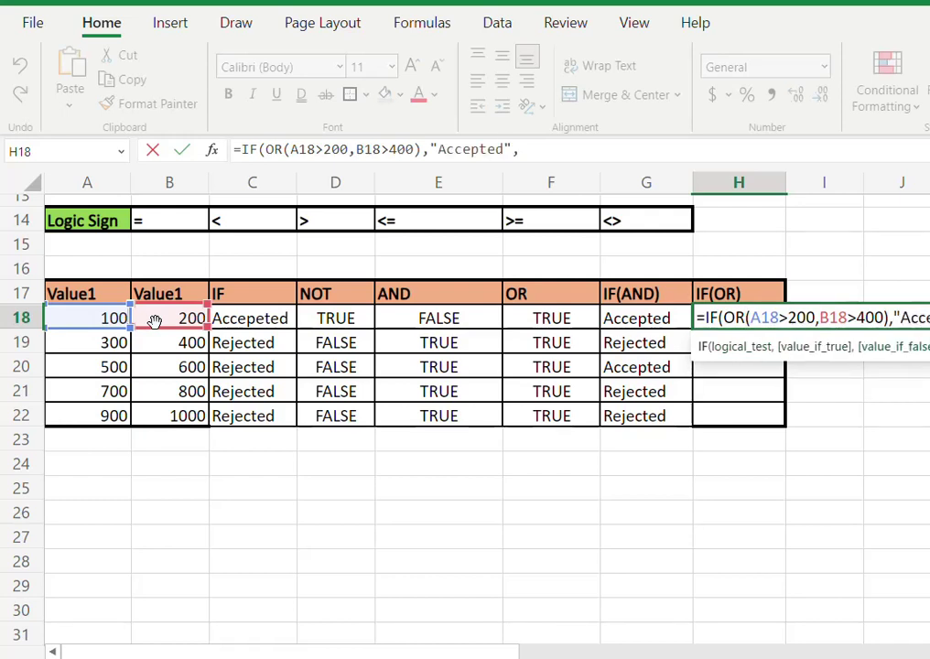
{"action": "type", "text": "\""}
{"action": "type", "text": "Rejected\")"}
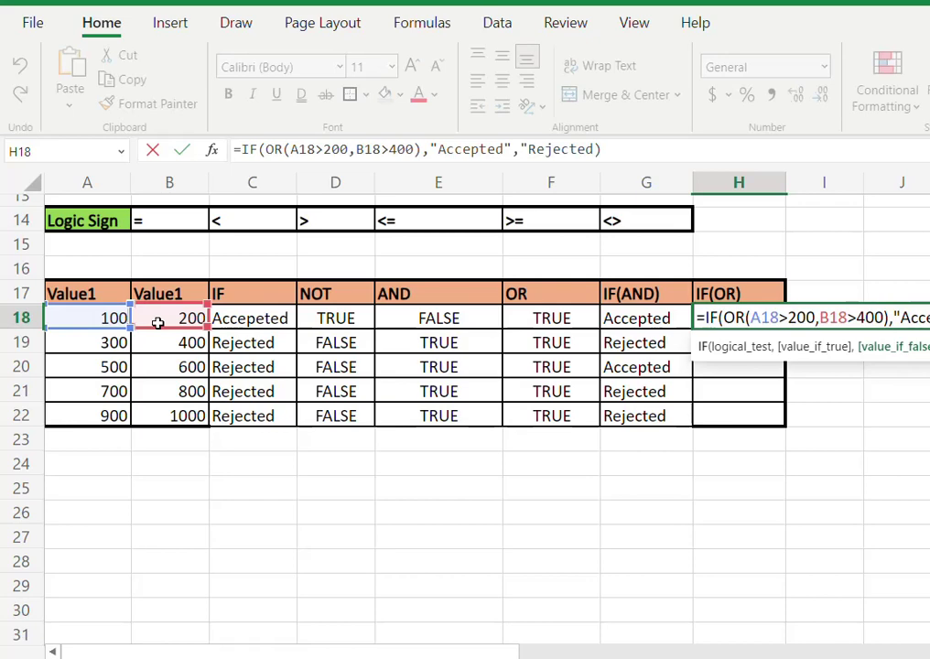
{"action": "key", "text": "Return"}
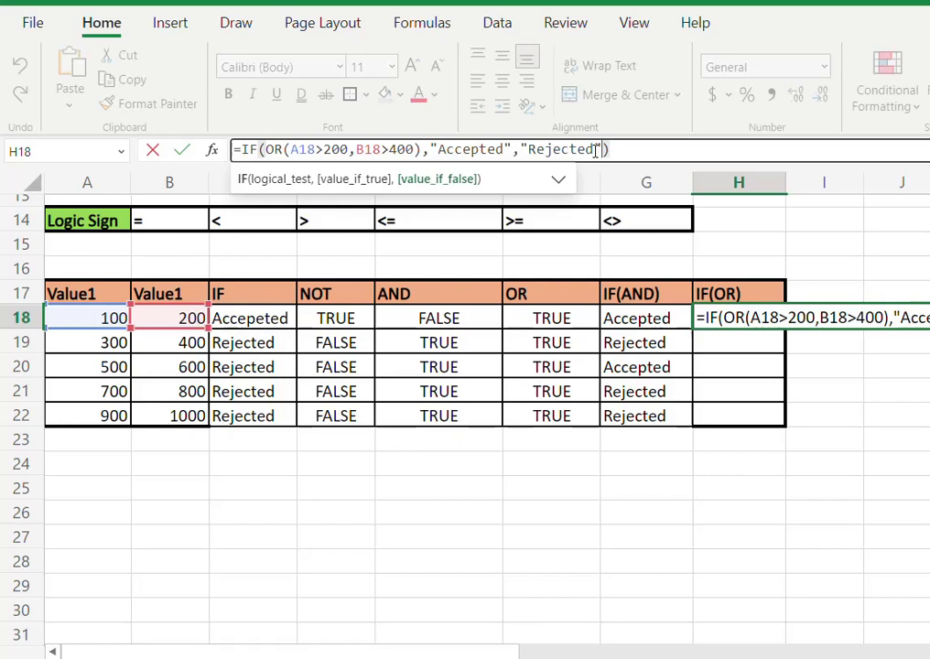
{"action": "key", "text": "Return"}
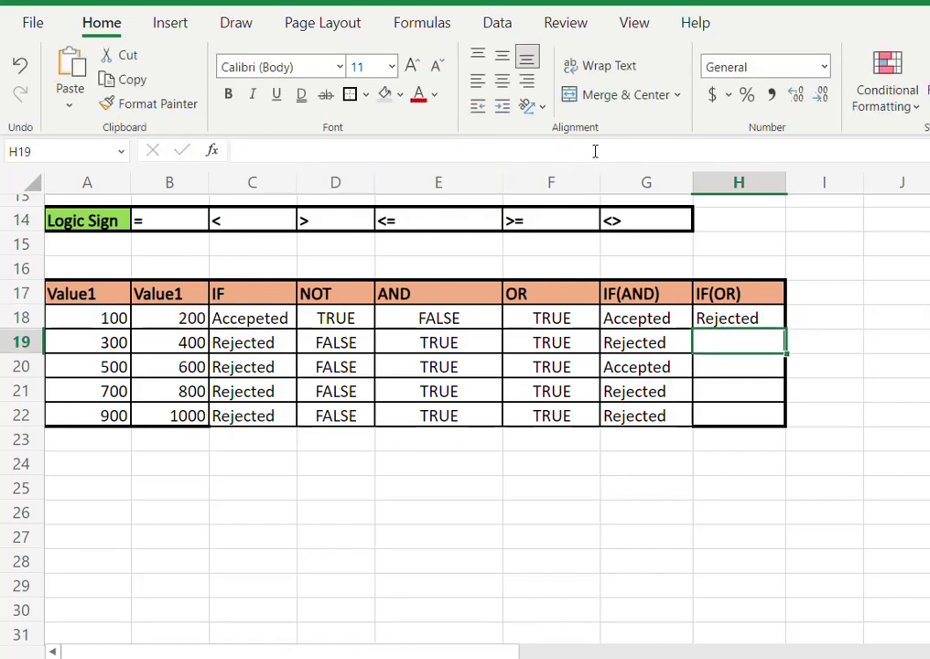
- Fill the H18 IF(OR) formula down to H22 and inspect the copied formula in H19
{"action": "key", "text": "Up"}
{"action": "key", "text": "Left"}
{"action": "key", "text": "Right"}
{"action": "key", "text": "Down"}
{"action": "key", "text": "Down"}
{"action": "key", "text": "Down"}
{"action": "key", "text": "shift+Up"}
{"action": "key", "text": "shift+Up"}
{"action": "key", "text": "shift+Up"}
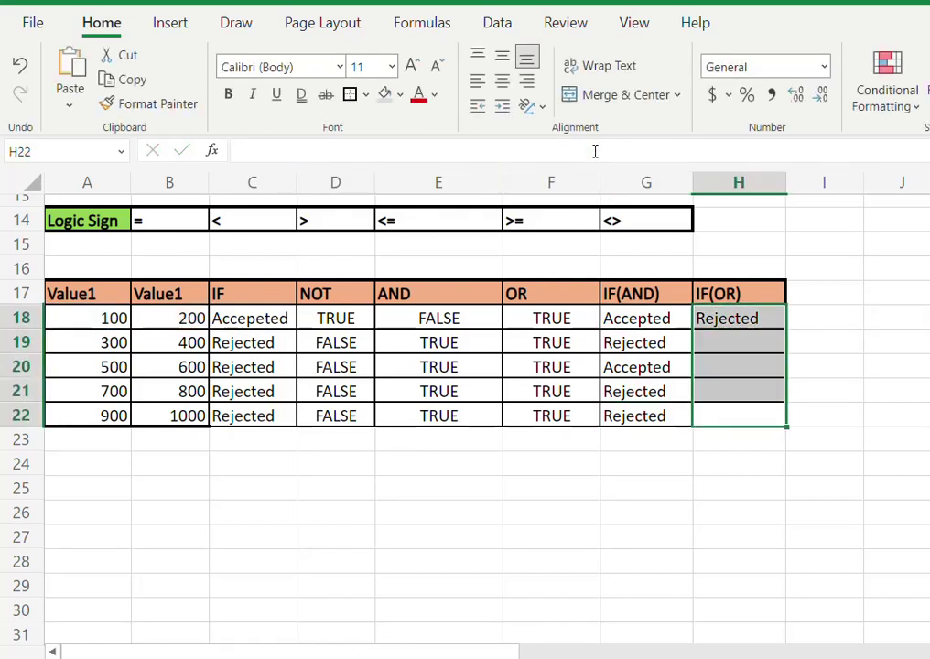
{"action": "key", "text": "ctrl+d"}
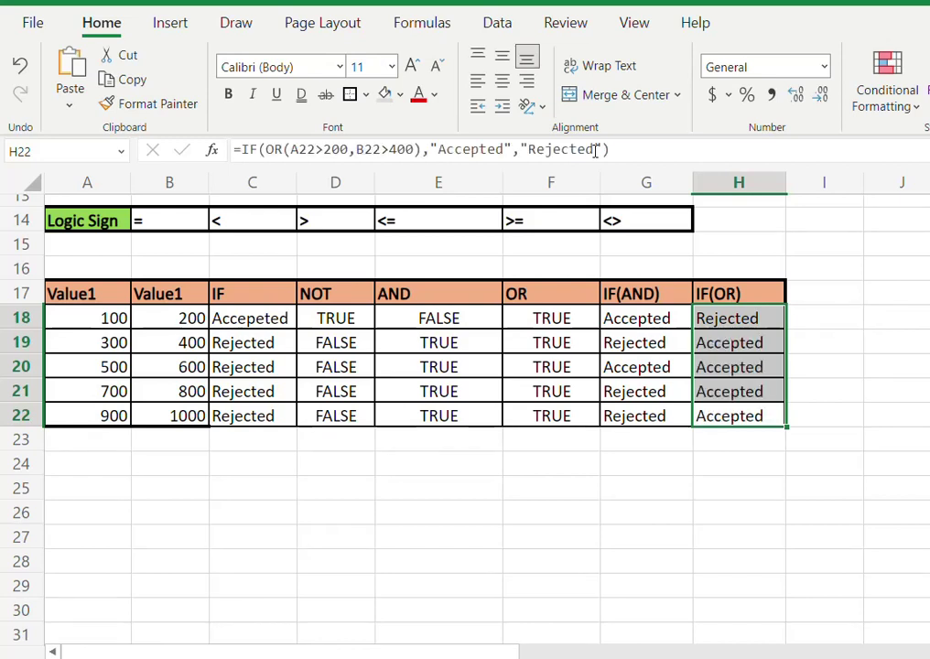
{"action": "left_click_drag", "start_coordinate": [723, 341], "coordinate": [723, 414]}
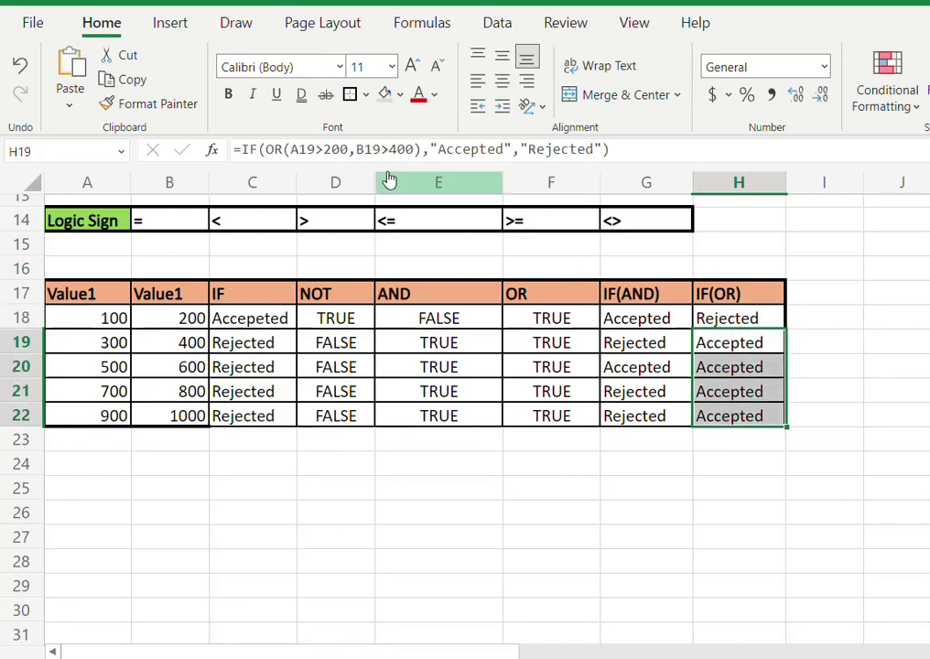
{"action": "key", "text": "F2"}
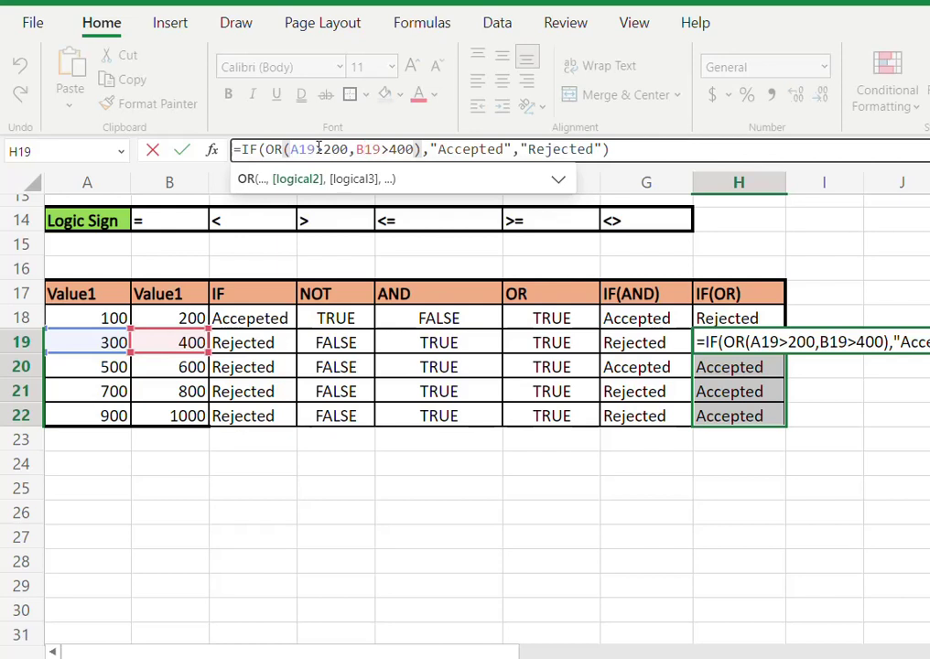
{"action": "left_click", "coordinate": [716, 353]}
- Clear the old Logical Test results in H2:H11
{"action": "scroll", "coordinate": [715, 352], "scroll_direction": "up", "scroll_amount": 4}
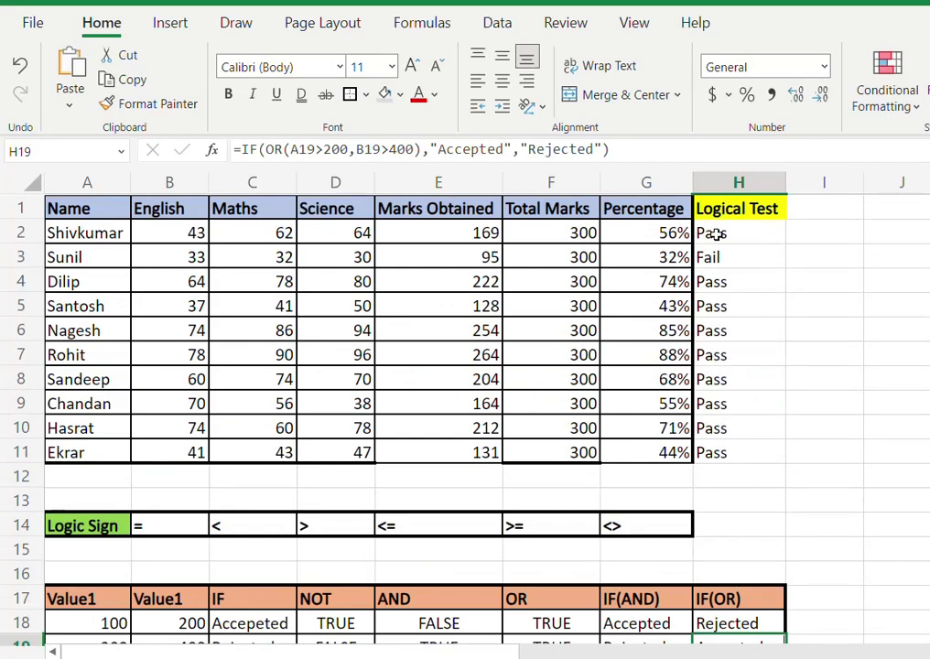
{"action": "left_click_drag", "start_coordinate": [730, 232], "coordinate": [732, 449]}
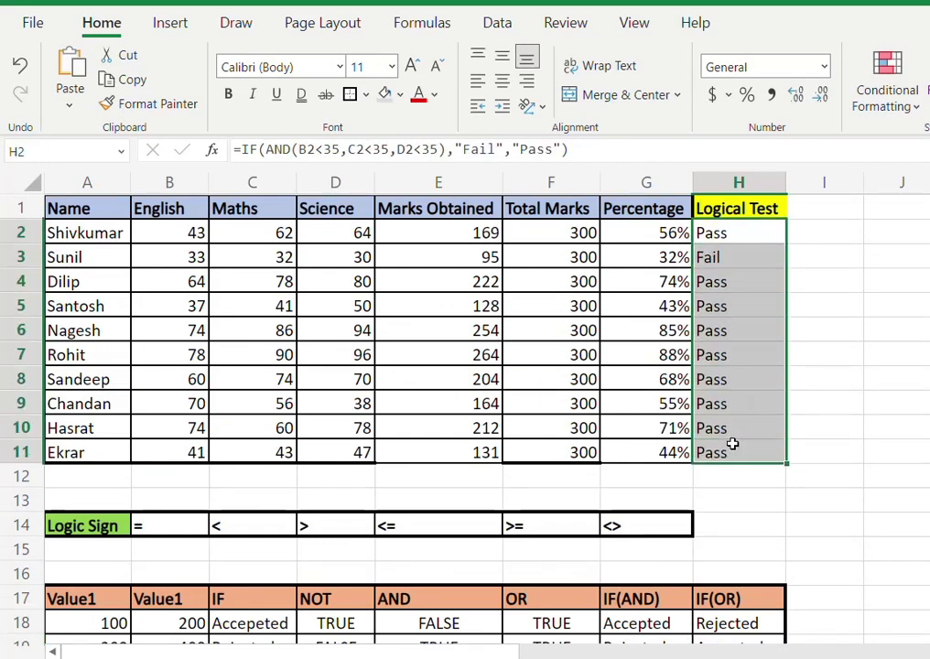
{"action": "key", "text": "Delete"}
{"action": "left_click", "coordinate": [713, 235]}
- Enter =IF(OR(B2<35,C2<35,D2<35),"Fail","Pass") in H2
{"action": "type", "text": "=IF"}
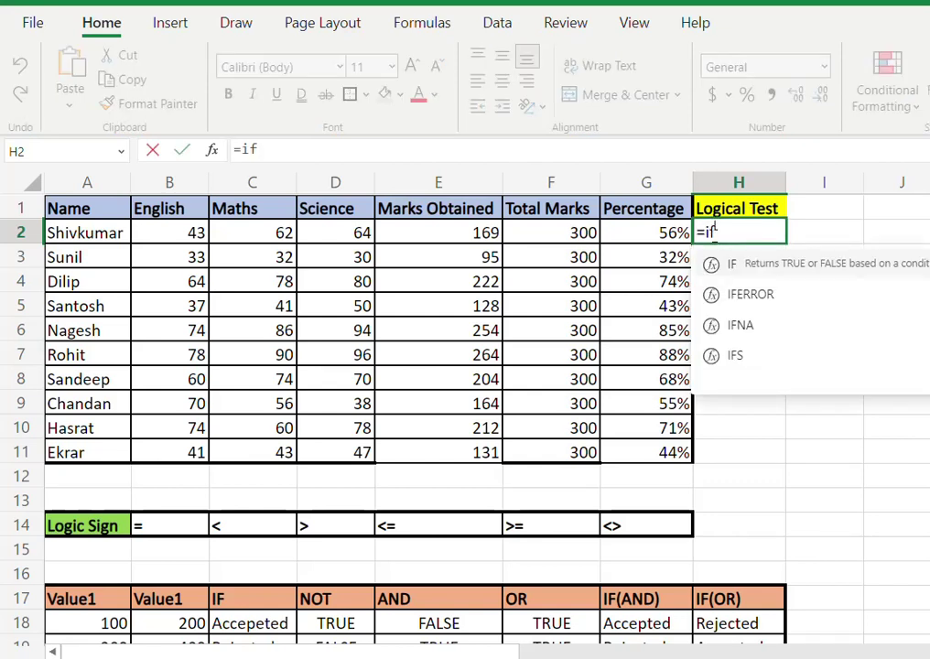
{"action": "type", "text": "(or"}
{"action": "key", "text": "Tab"}
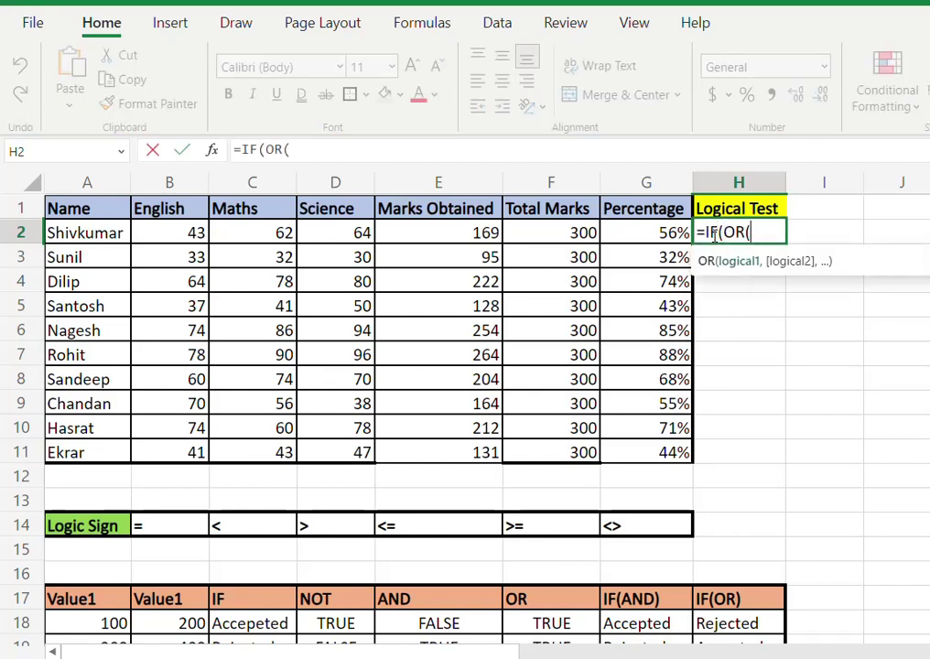
{"action": "left_click", "coordinate": [195, 232]}
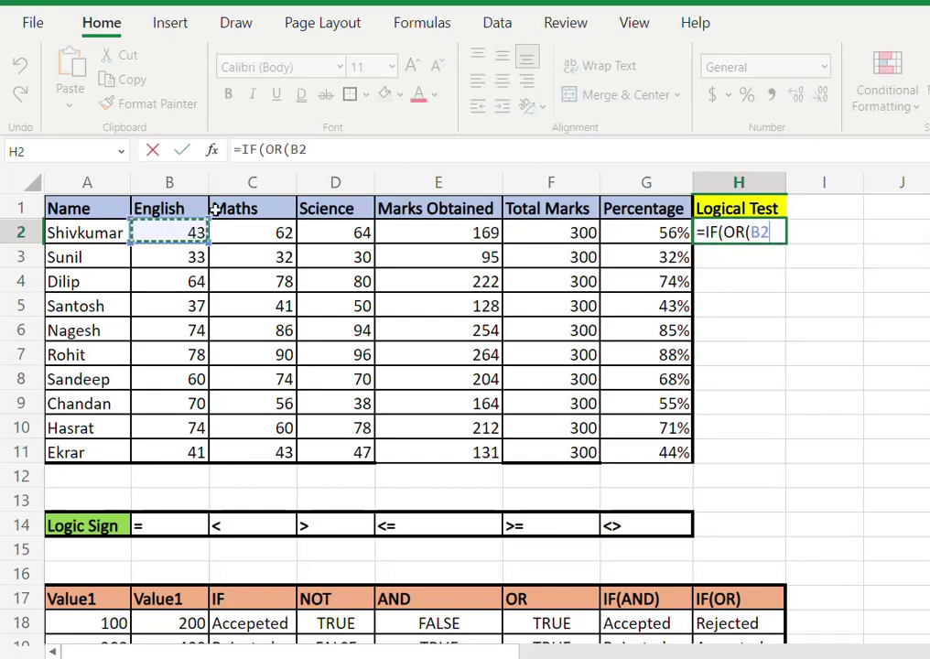
{"action": "type", "text": ">\\<"}
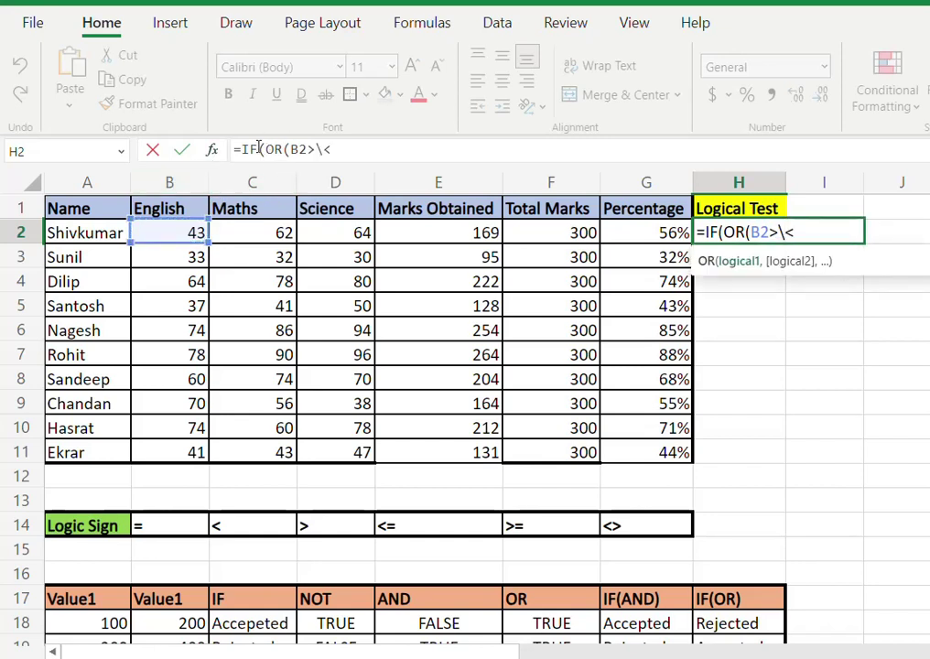
{"action": "key", "text": "BackSpace"}
{"action": "key", "text": "BackSpace"}
{"action": "key", "text": "BackSpace"}
{"action": "type", "text": "<35,"}
{"action": "left_click", "coordinate": [252, 232]}
{"action": "type", "text": "<35"}
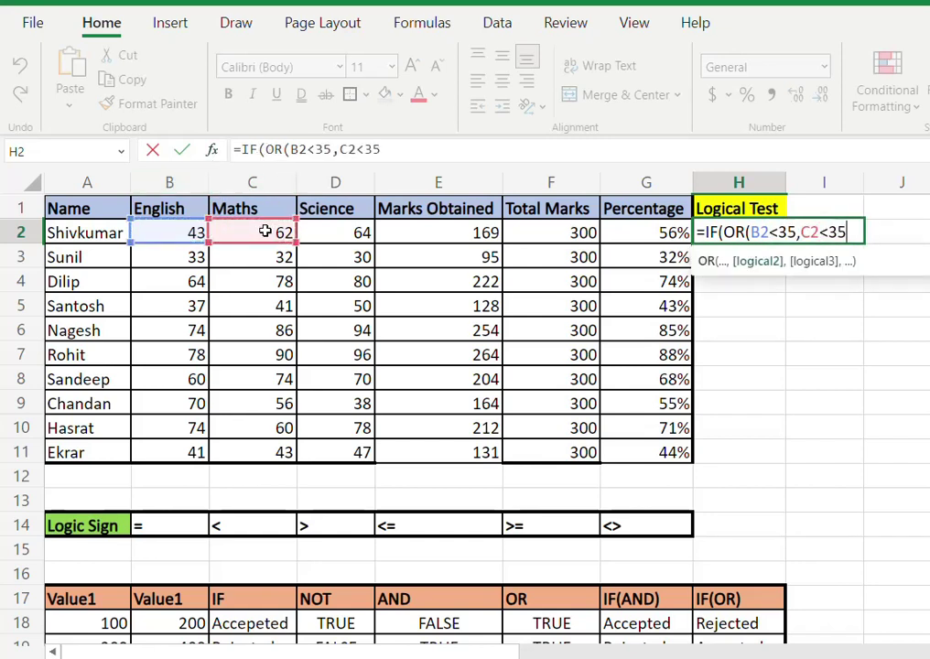
{"action": "type", "text": ","}
{"action": "left_click", "coordinate": [326, 235]}
{"action": "type", "text": "<"}
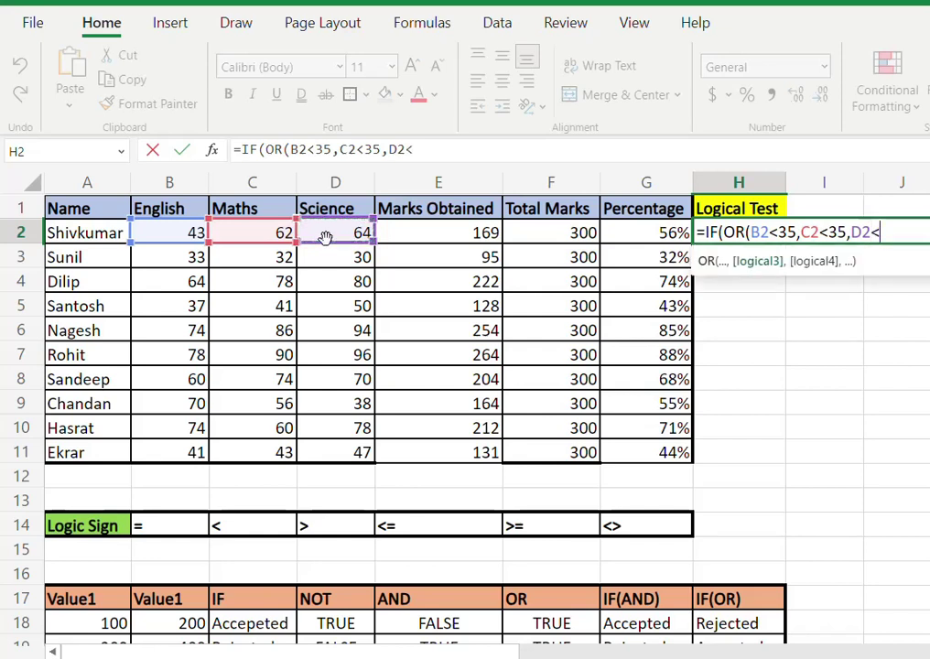
{"action": "type", "text": "35)"}
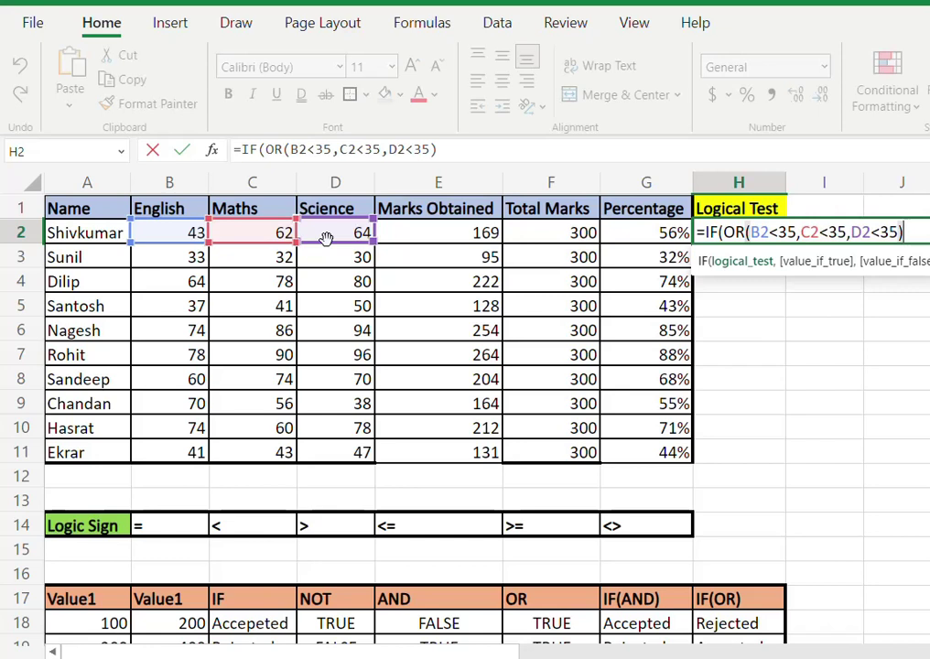
{"action": "type", "text": "\""}
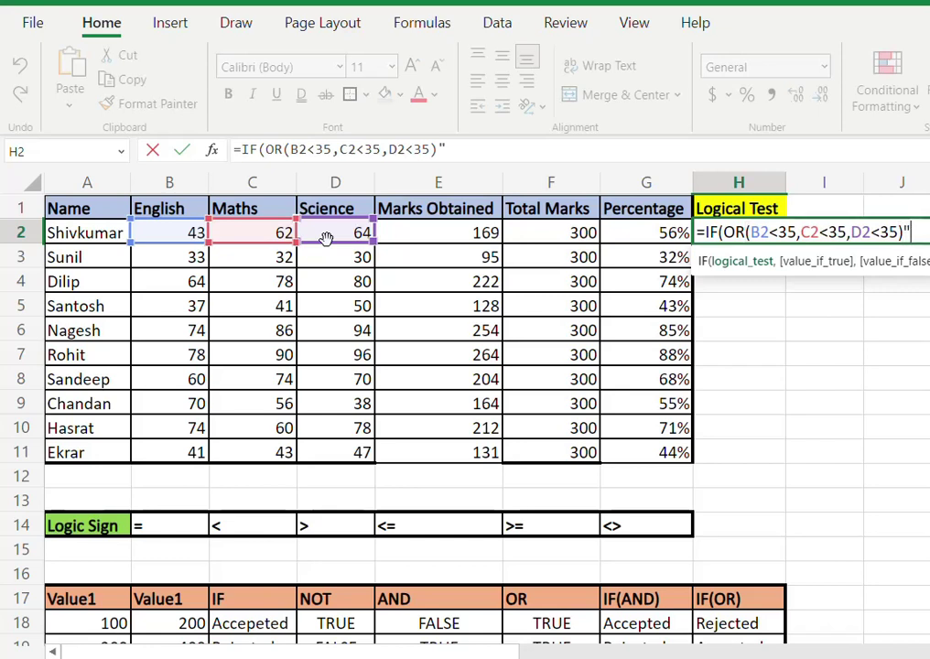
{"action": "key", "text": "BackSpace"}
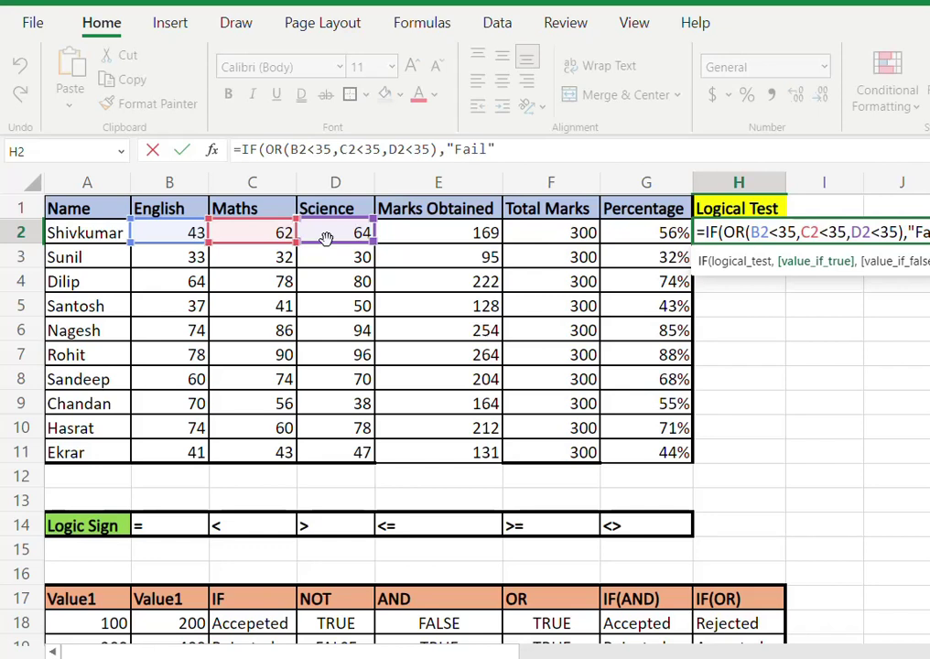
{"action": "type", "text": ","}
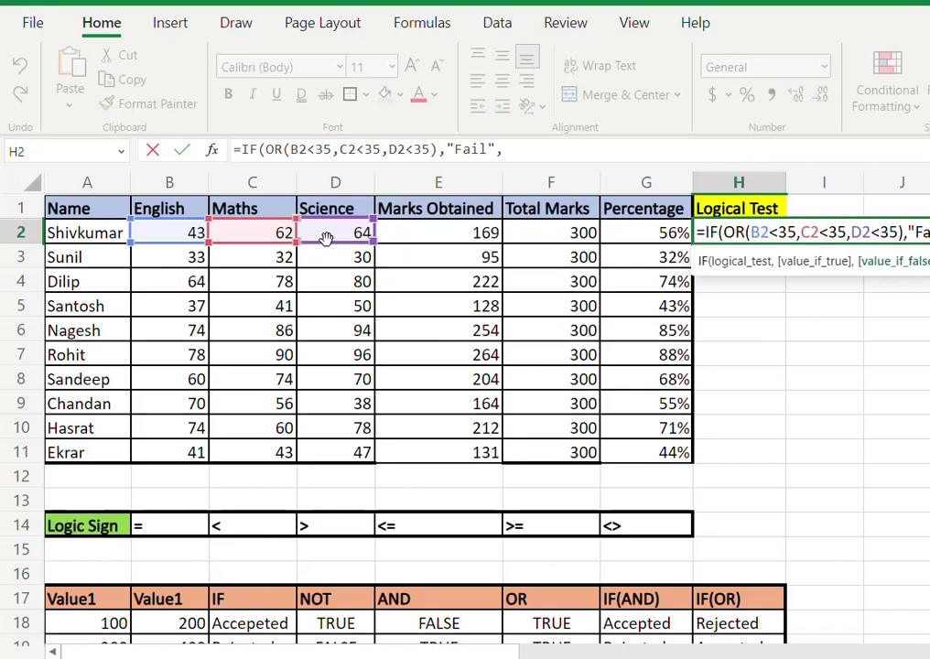
{"action": "type", "text": "\"P"}
{"action": "type", "text": "ass\""}
{"action": "type", "text": ")"}
{"action": "key", "text": "ctrl+Return"}
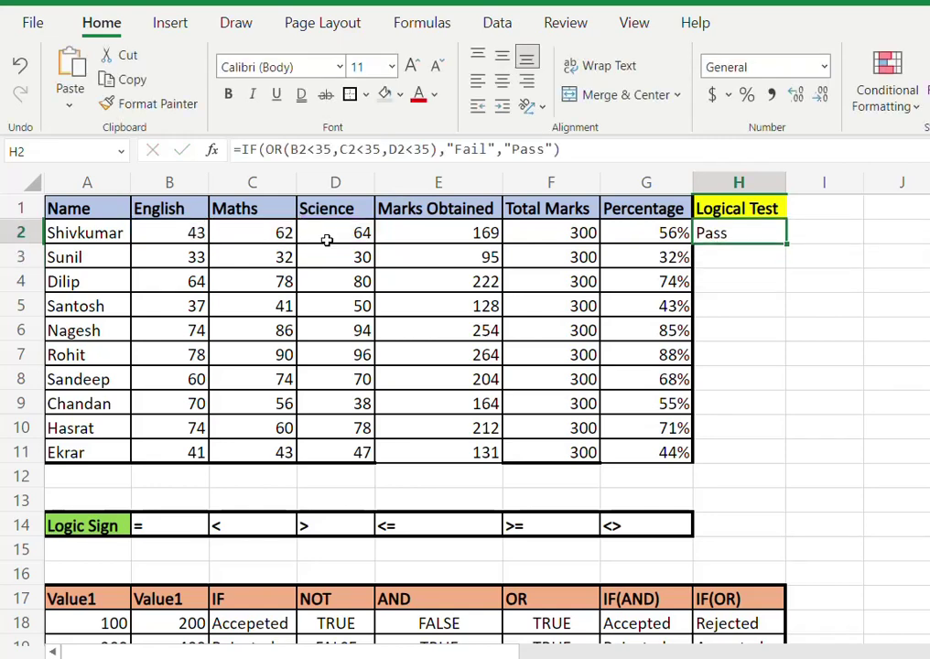
- Change the first student's Maths mark in C2 to 30
{"action": "left_click", "coordinate": [201, 232]}
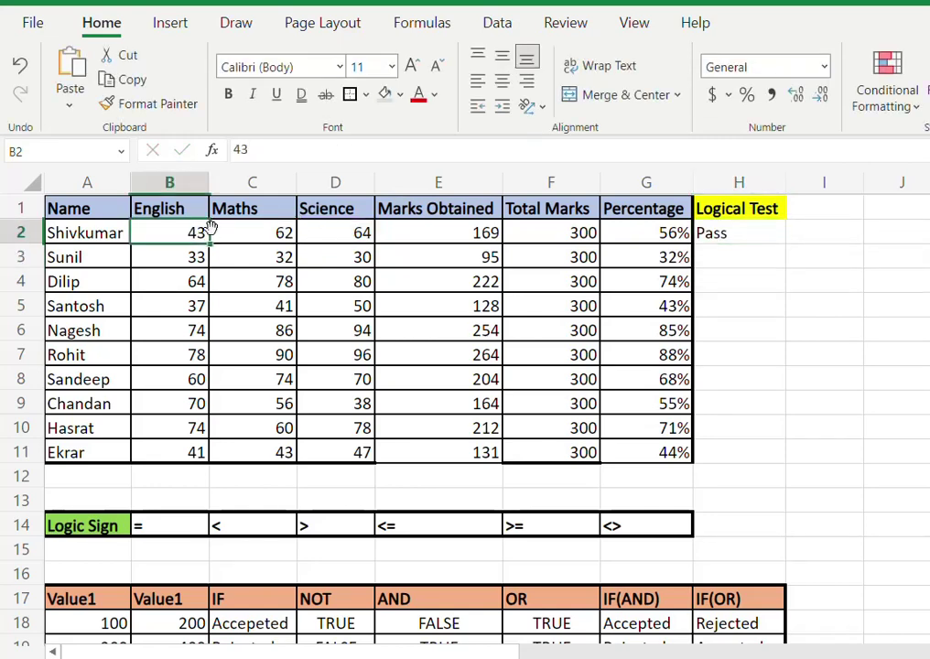
{"action": "left_click_drag", "start_coordinate": [210, 227], "coordinate": [323, 230]}
{"action": "left_click", "coordinate": [698, 234]}
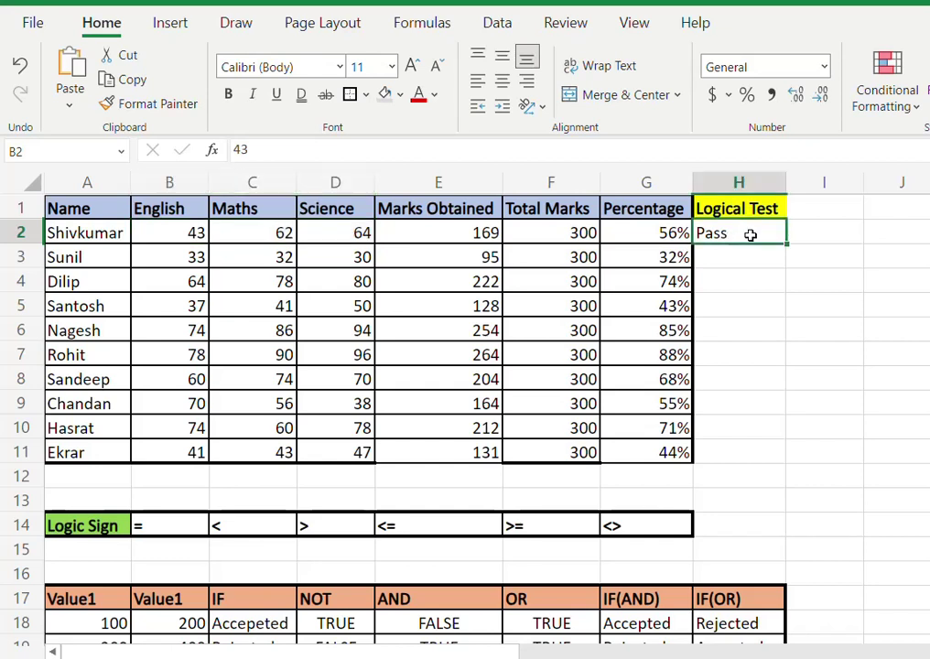
{"action": "left_click", "coordinate": [251, 236]}
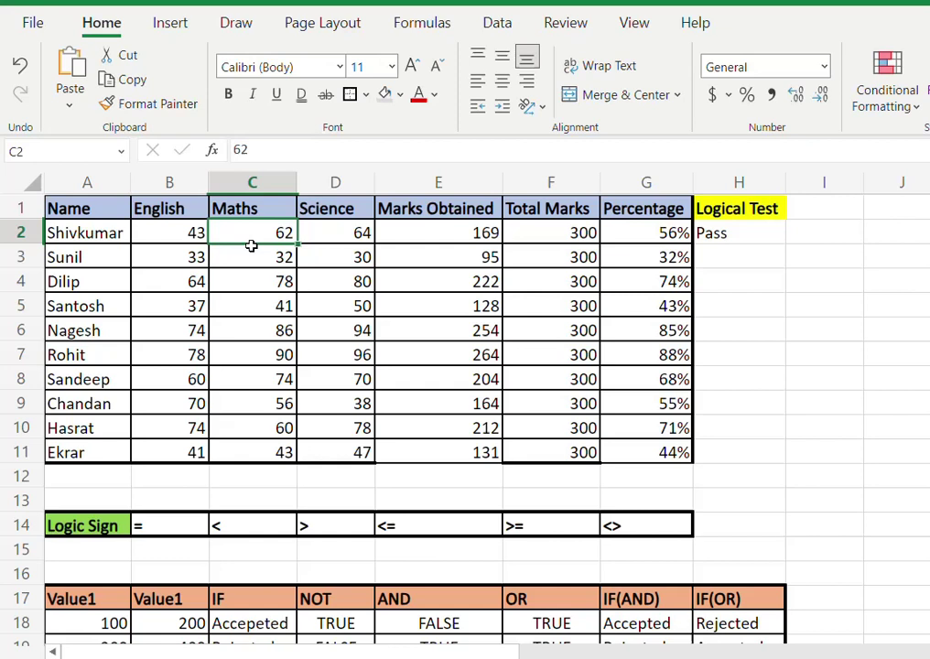
{"action": "type", "text": "30"}
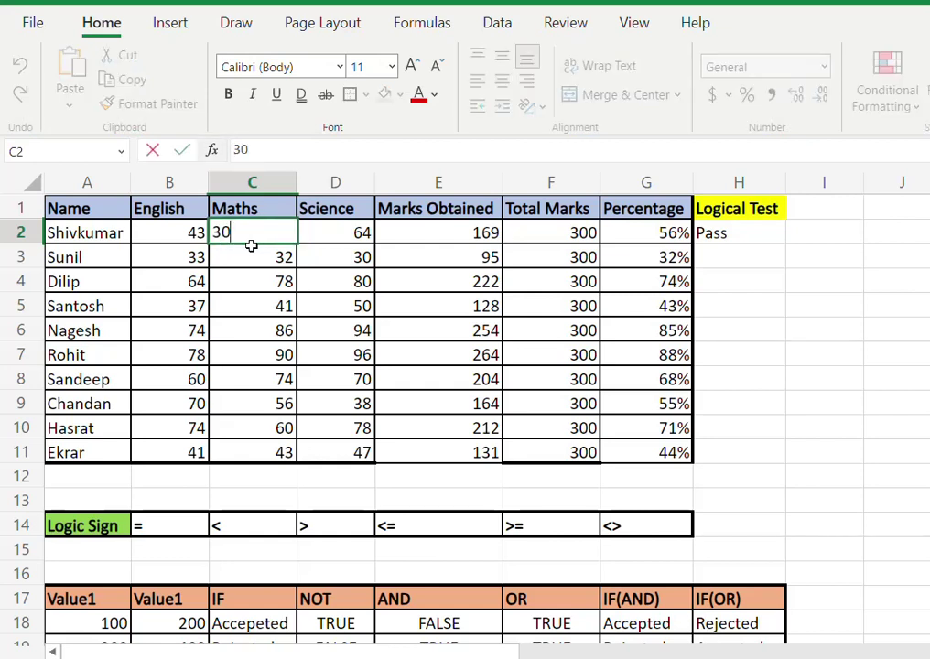
{"action": "key", "text": "Return"}
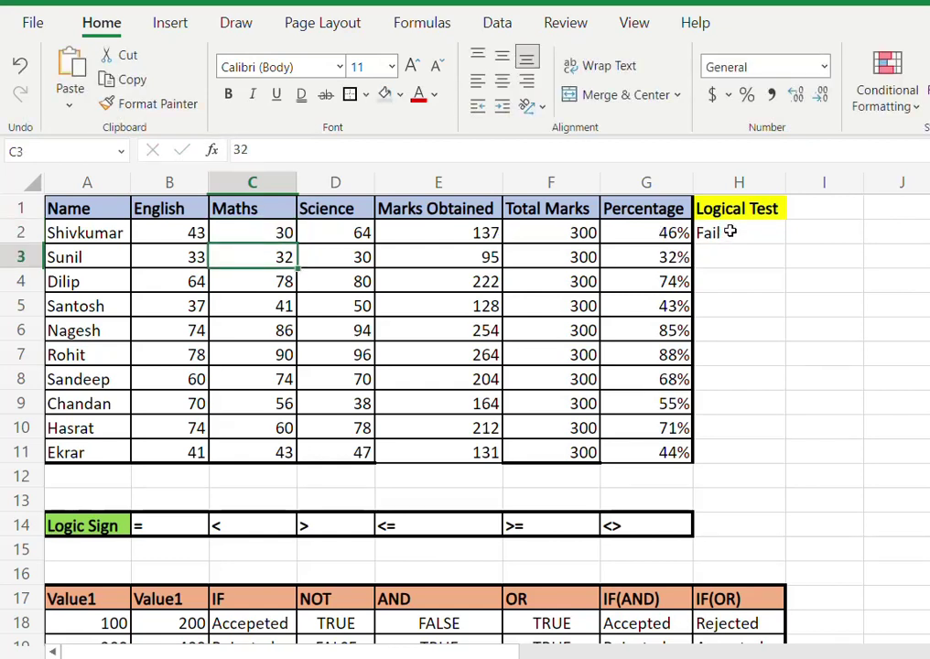
- Fill the Pass/Fail formula from H2 down to H11 and check rows 2 and 3
{"action": "left_click", "coordinate": [734, 232]}
{"action": "left_click_drag", "start_coordinate": [734, 232], "coordinate": [734, 449]}
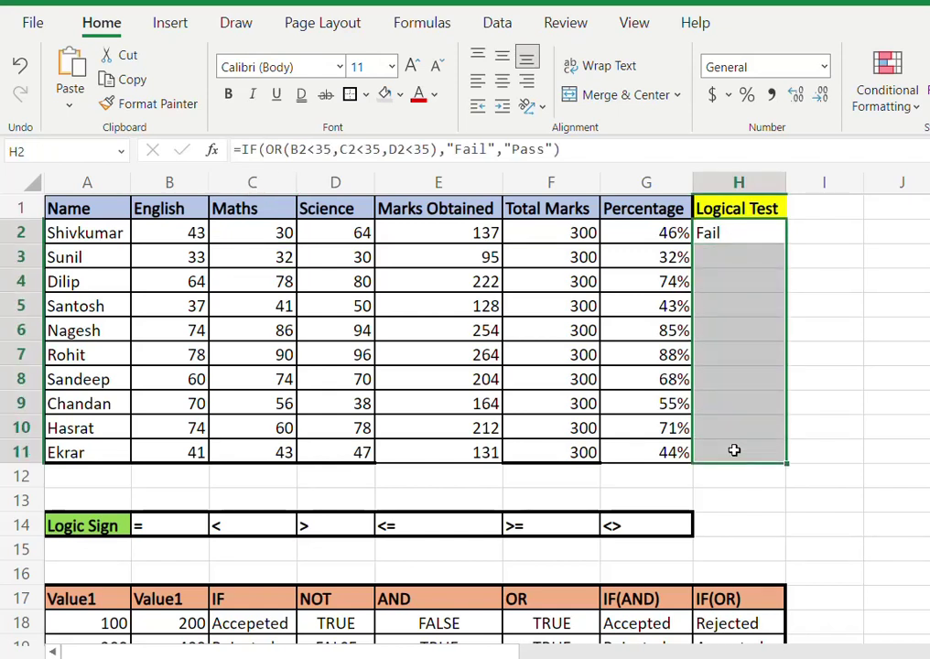
{"action": "key", "text": "ctrl+d"}
{"action": "left_click", "coordinate": [736, 236]}
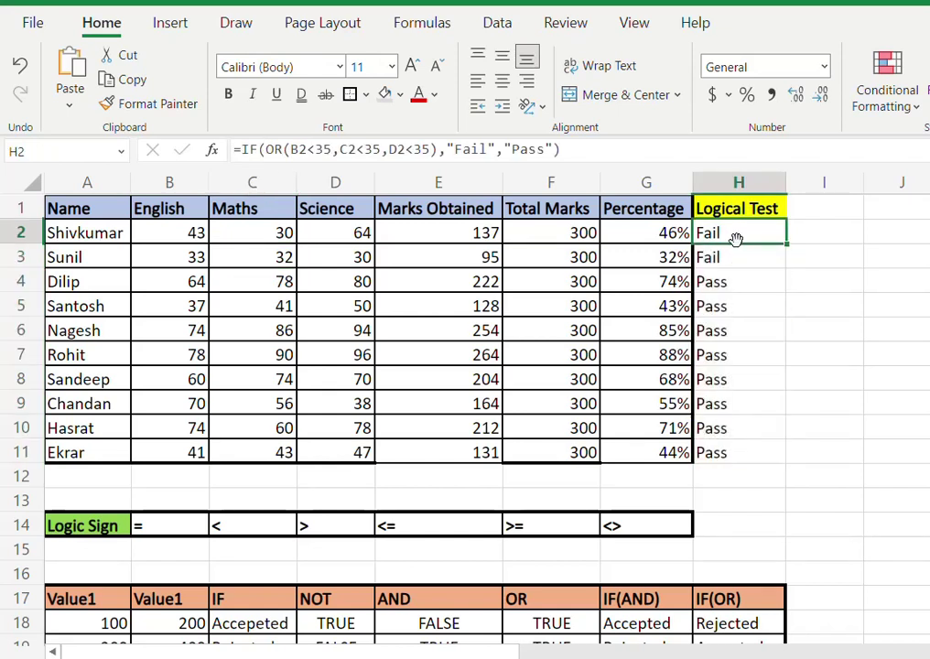
{"action": "left_click", "coordinate": [733, 257]}
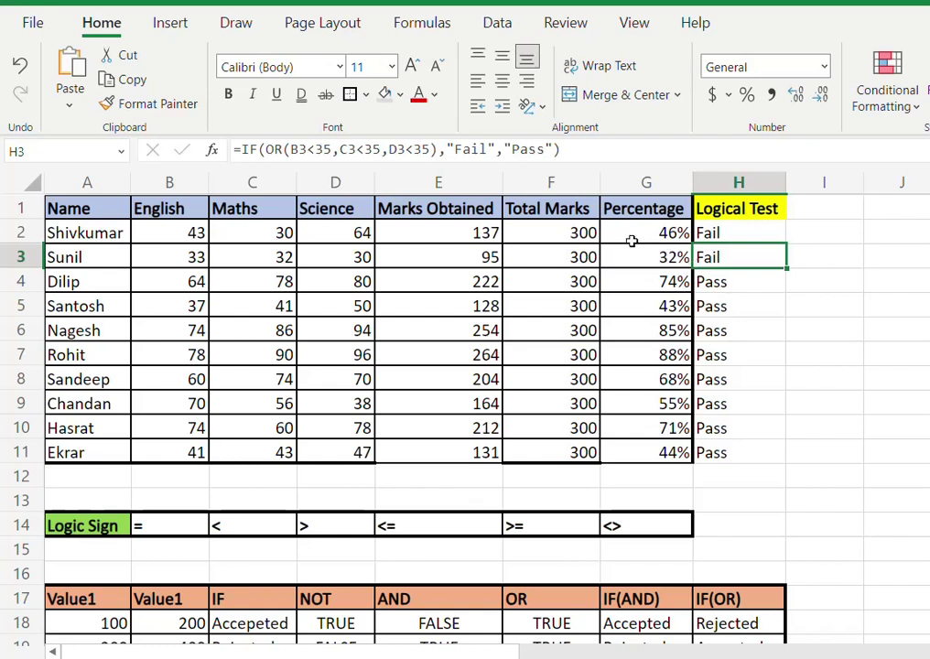
{"action": "left_click", "coordinate": [275, 231]}
{"action": "left_click", "coordinate": [262, 257]}
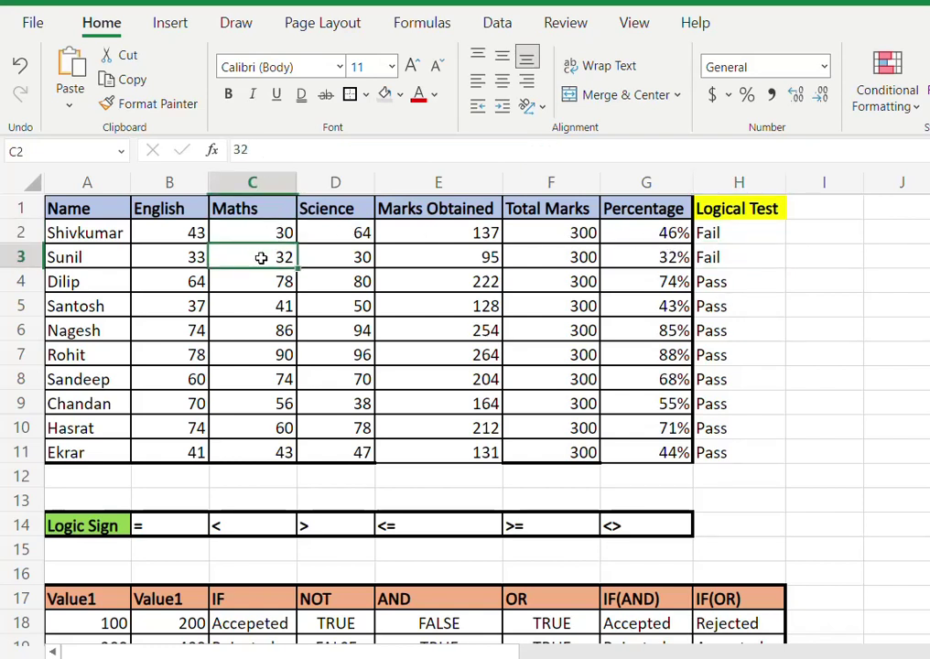
- Change C9's Maths mark to 34 and confirm H9 now shows Fail
{"action": "left_click", "coordinate": [278, 404]}
{"action": "type", "text": "3"}
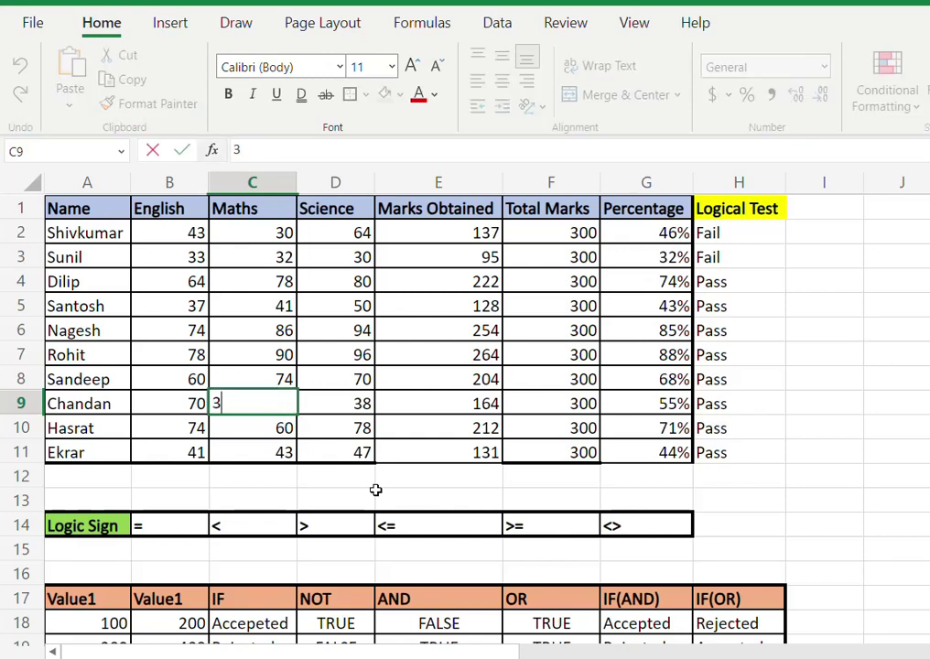
{"action": "type", "text": "4"}
{"action": "key", "text": "Return"}
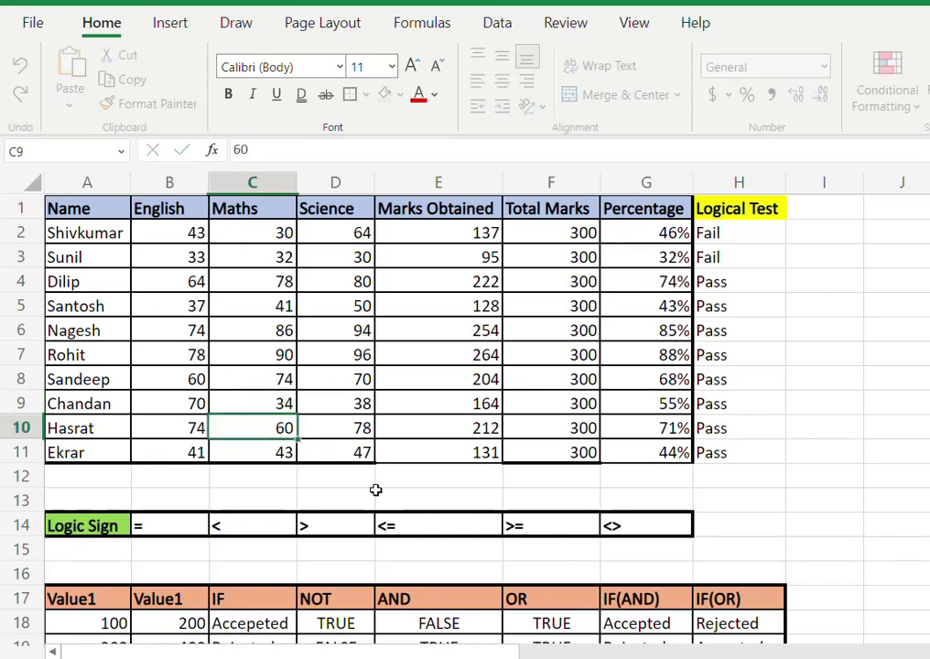
{"action": "left_click", "coordinate": [741, 405]}
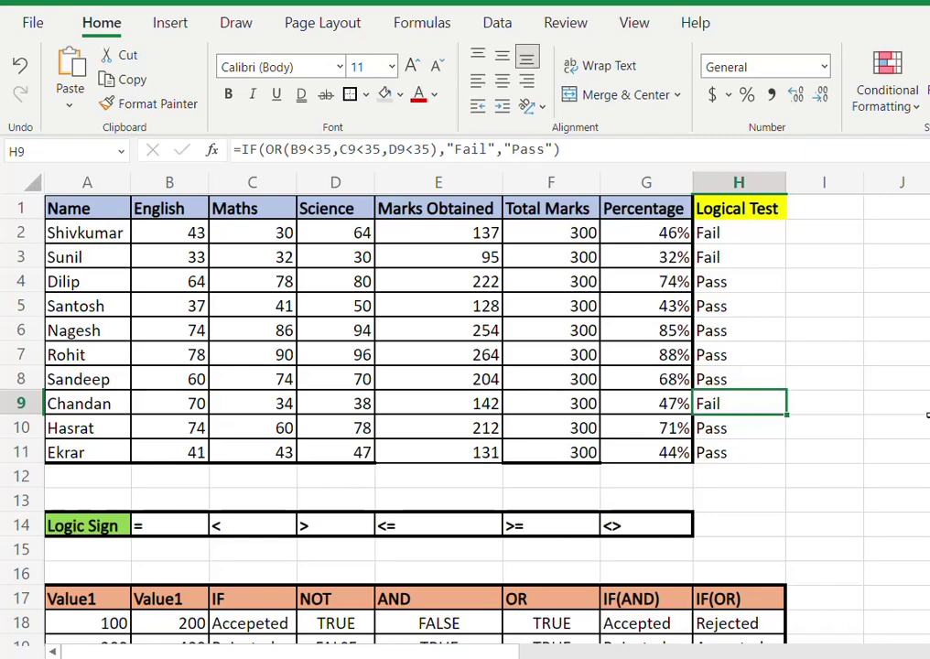
- Enter 15 in J2 and 0 in K2 as division test values
{"action": "scroll", "coordinate": [619, 238], "scroll_direction": "right", "scroll_amount": 5}
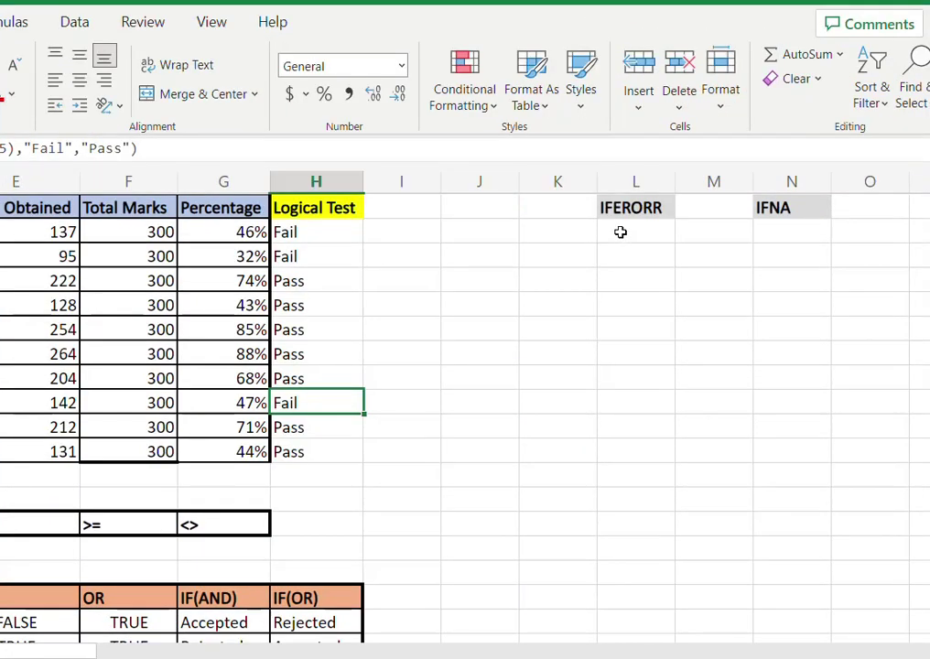
{"action": "left_click", "coordinate": [625, 209]}
{"action": "left_click", "coordinate": [791, 209]}
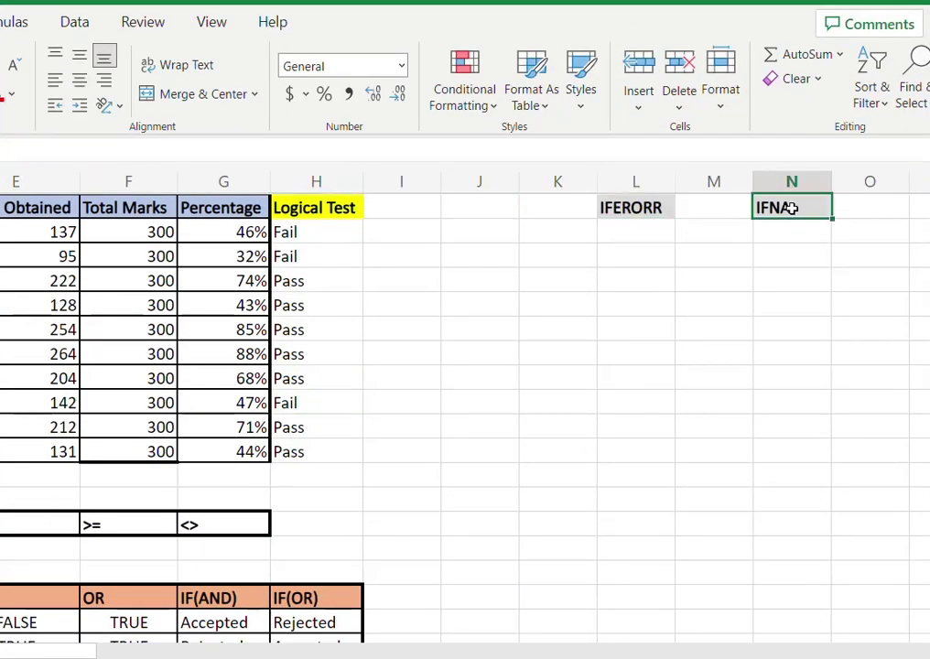
{"action": "left_click", "coordinate": [565, 236]}
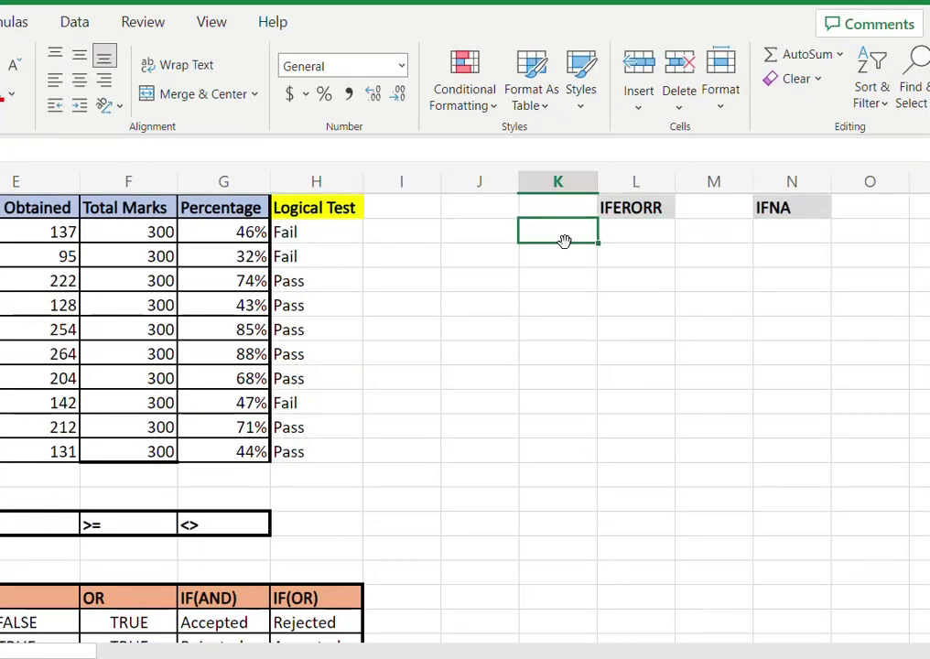
{"action": "key", "text": "Left"}
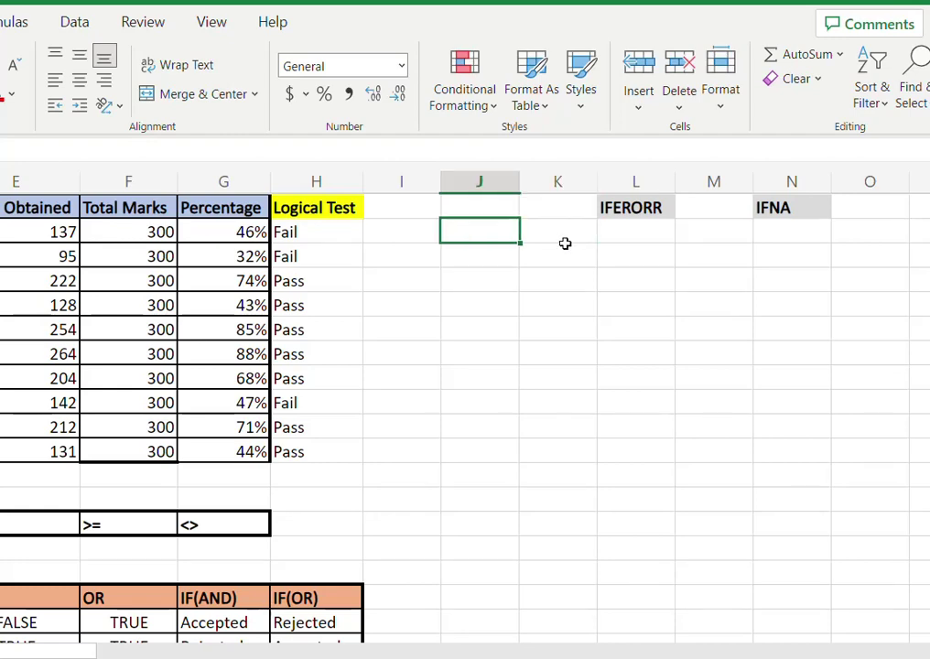
{"action": "type", "text": "12"}
{"action": "key", "text": "Right"}
{"action": "type", "text": "0"}
{"action": "key", "text": "Left"}
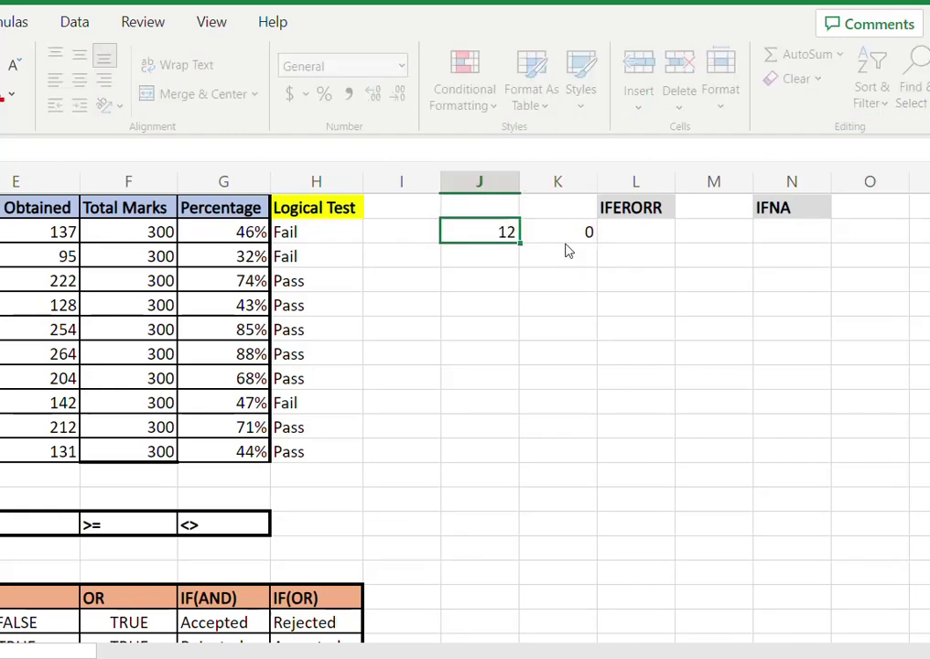
{"action": "type", "text": "14"}
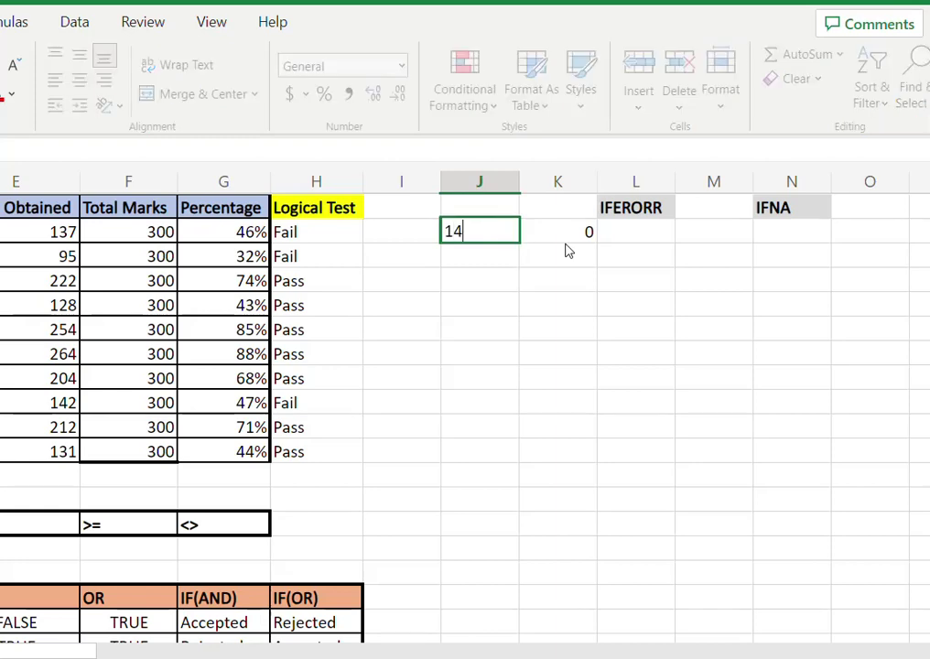
{"action": "key", "text": "BackSpace"}
{"action": "type", "text": "5"}
{"action": "key", "text": "Right"}
{"action": "key", "text": "Right"}
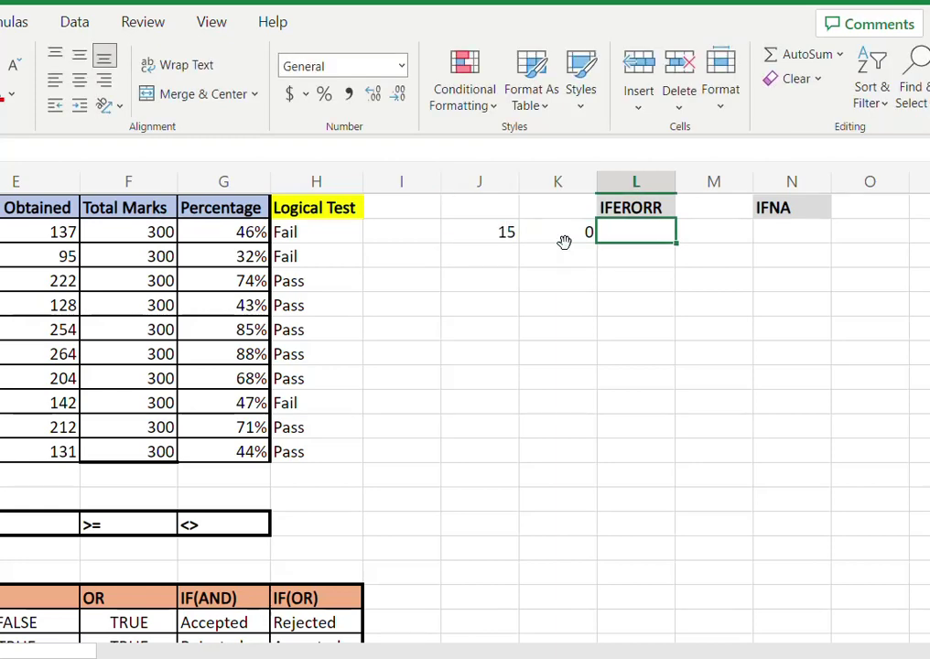
- Enter =J2/K2 in L2, producing a #DIV/0! error
{"action": "type", "text": "="}
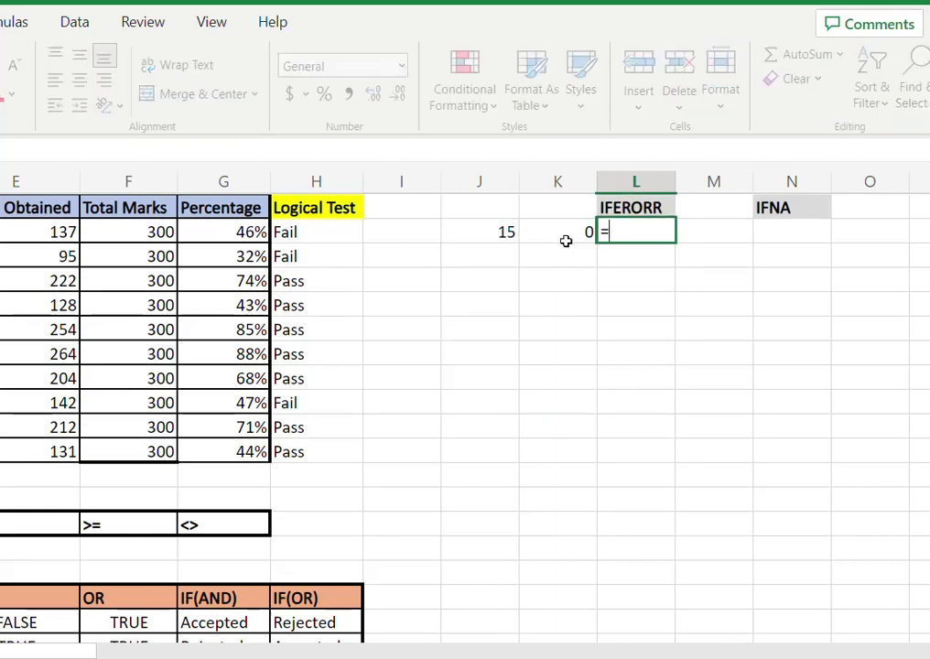
{"action": "left_click", "coordinate": [507, 231]}
{"action": "type", "text": "/"}
{"action": "left_click", "coordinate": [560, 232]}
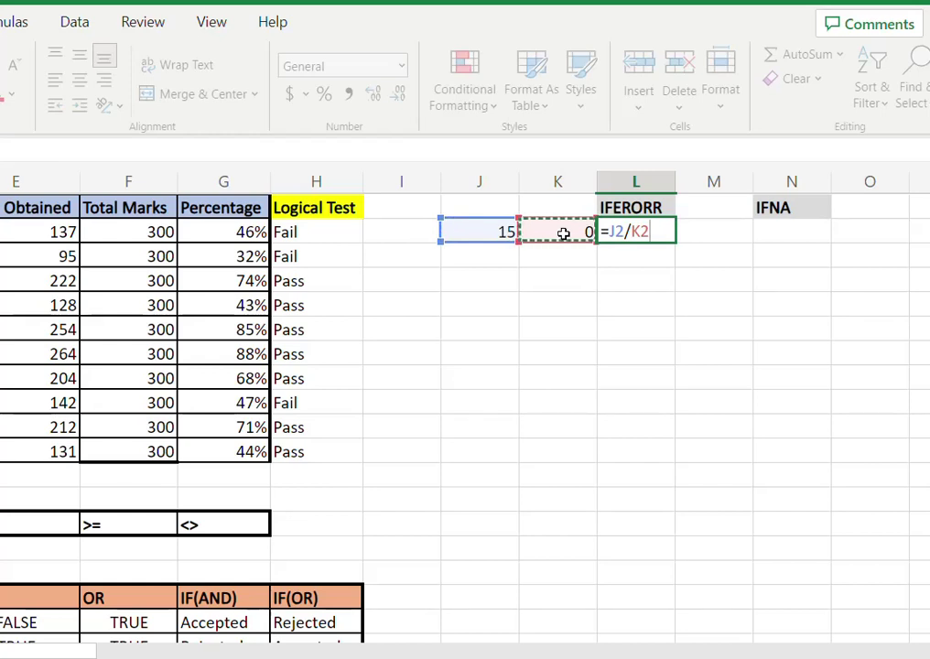
{"action": "key", "text": "Return"}
{"action": "key", "text": "Up"}
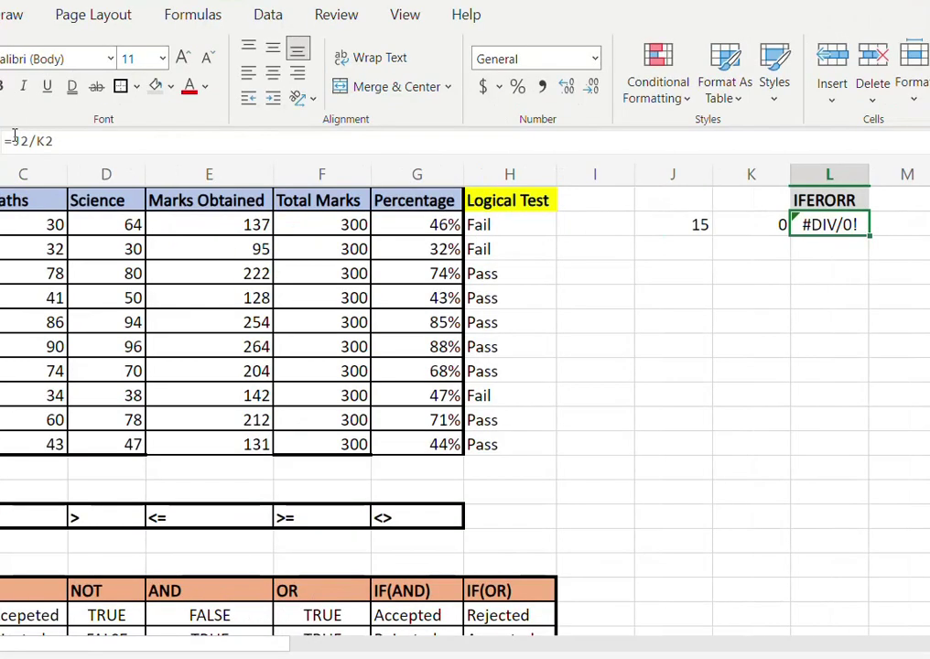
- Change L2's formula to =IFERROR(J2/K2,"")
{"action": "left_click", "coordinate": [14, 137]}
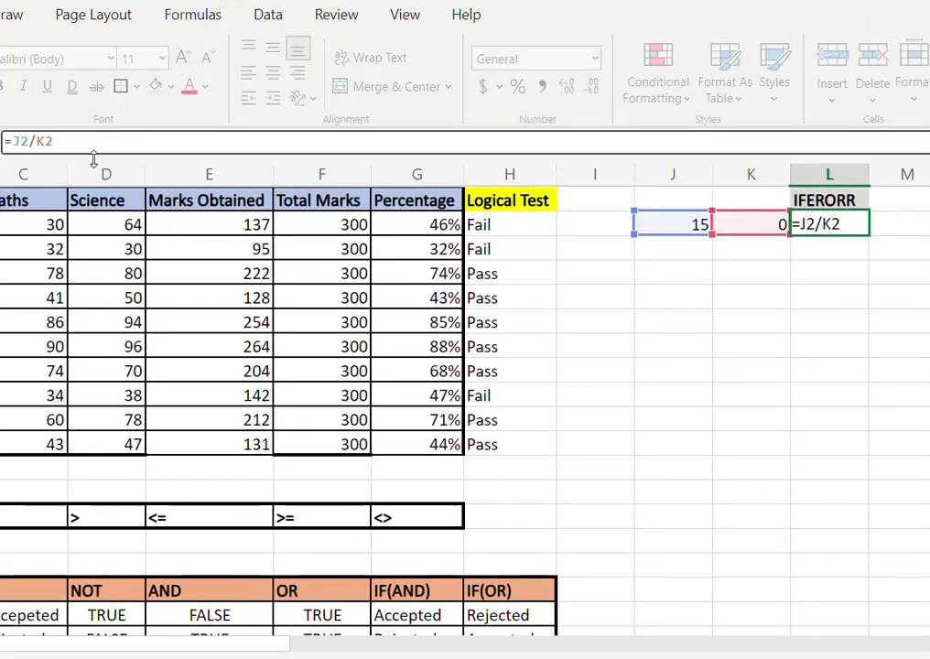
{"action": "type", "text": "i"}
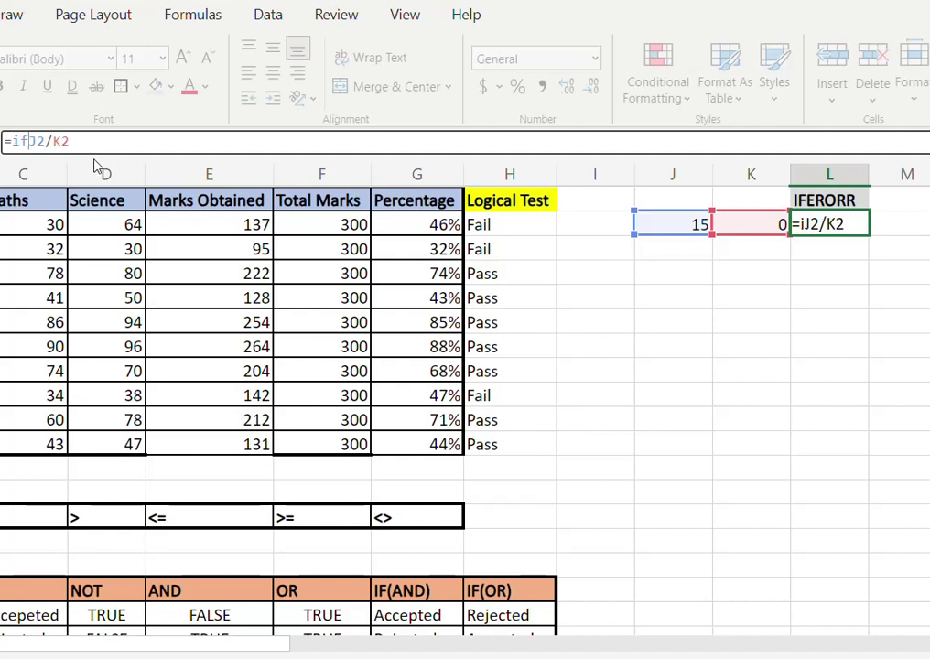
{"action": "type", "text": "ferror"}
{"action": "type", "text": "("}
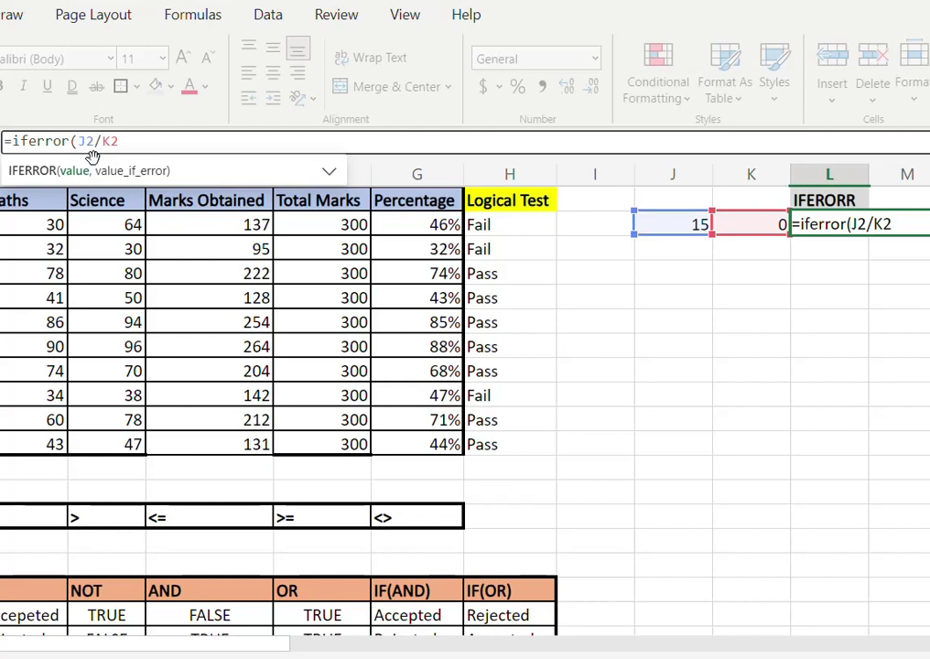
{"action": "type", "text": ","}
{"action": "type", "text": "\""}
{"action": "type", "text": ")"}
{"action": "key", "text": "ctrl+Return"}
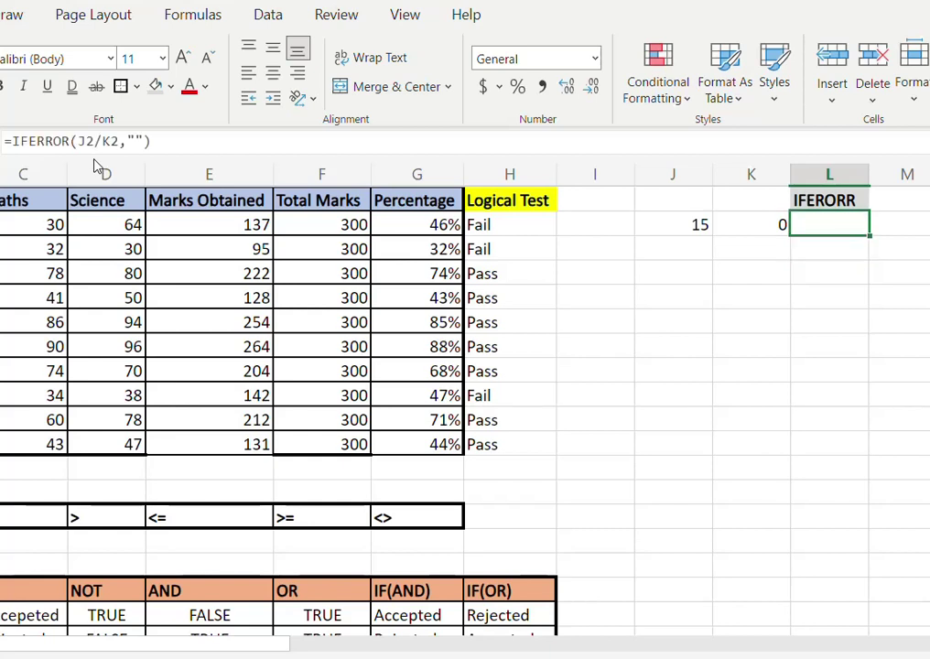
{"action": "key", "text": "Down"}
{"action": "key", "text": "Up"}
- Test K2 with 5 (L2 shows 3), then reset K2 to 0 for a blank result
{"action": "key", "text": "Left"}
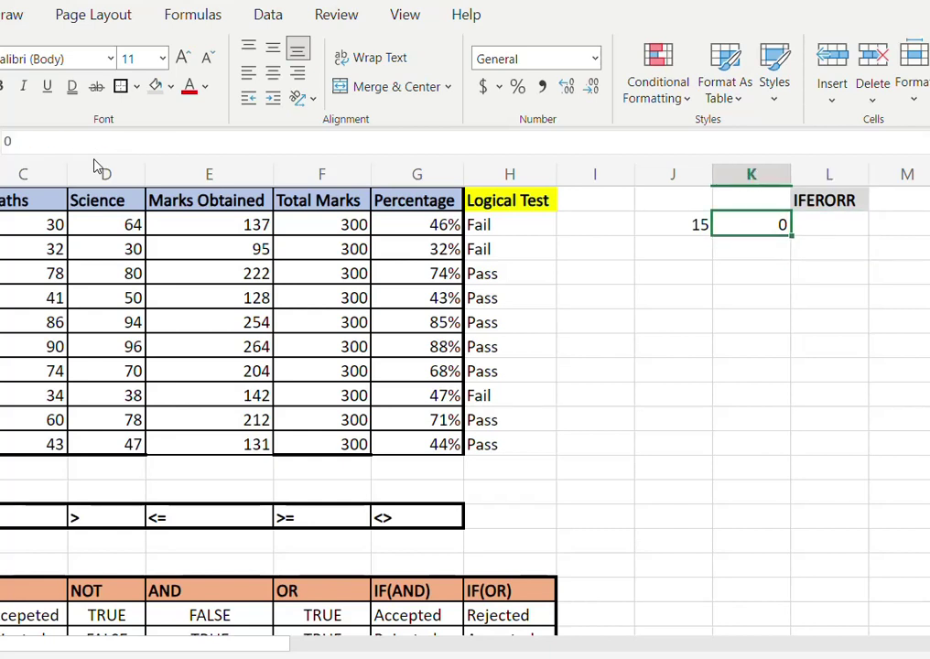
{"action": "type", "text": "5"}
{"action": "key", "text": "Tab"}
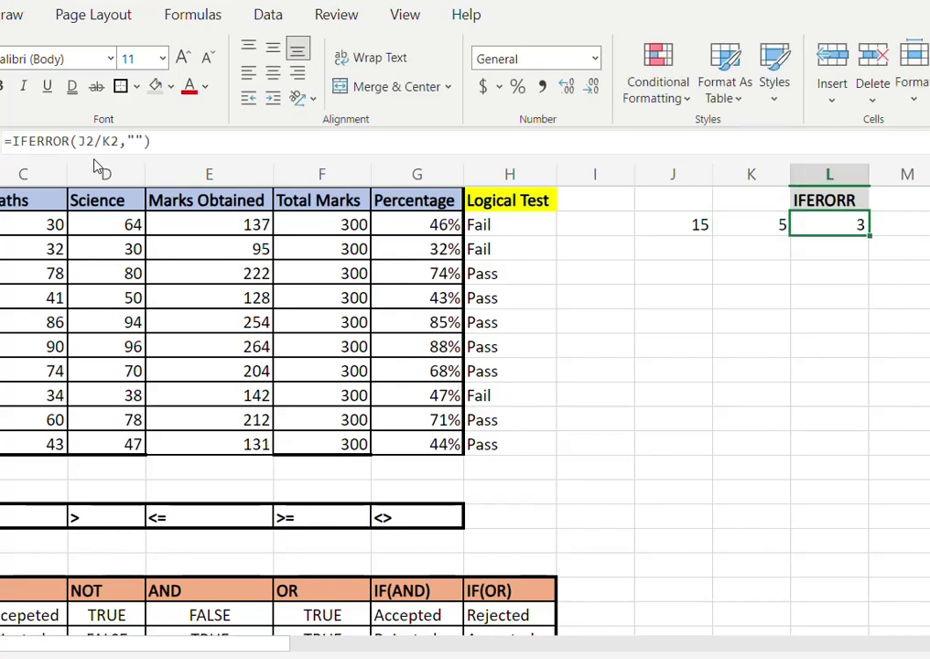
{"action": "key", "text": "Left"}
{"action": "type", "text": "0"}
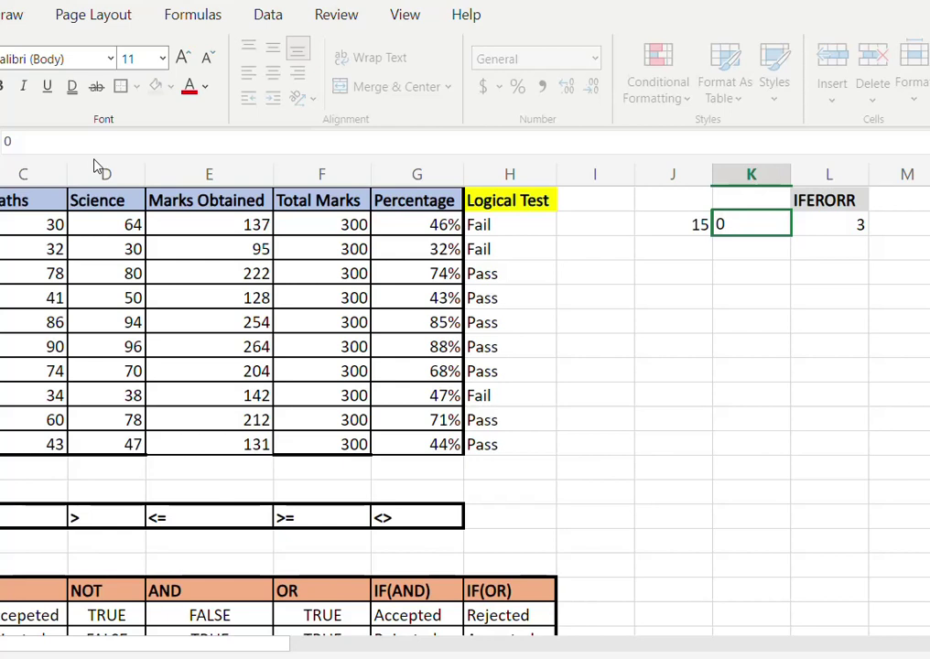
{"action": "key", "text": "Return"}
{"action": "key", "text": "Up"}
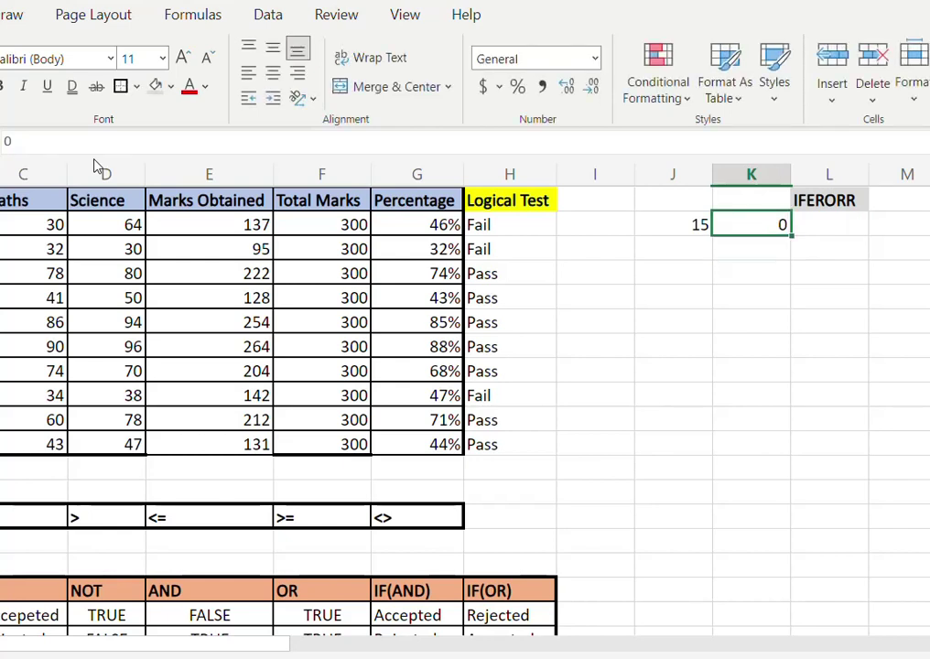
{"action": "key", "text": "Right"}
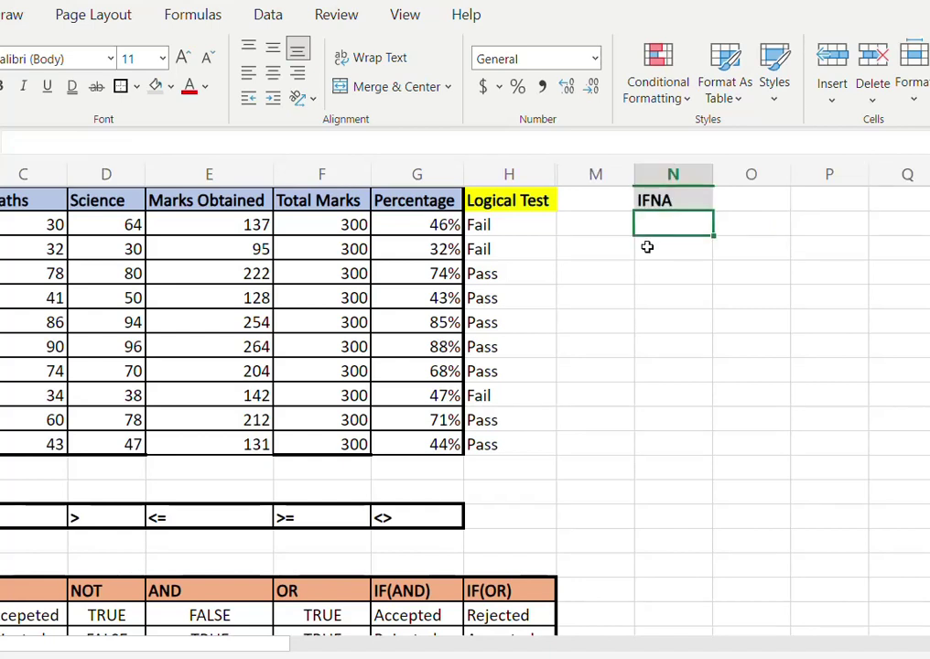
- Enter #N/A in M2 and fill it down through M5
{"action": "key", "text": "Left"}
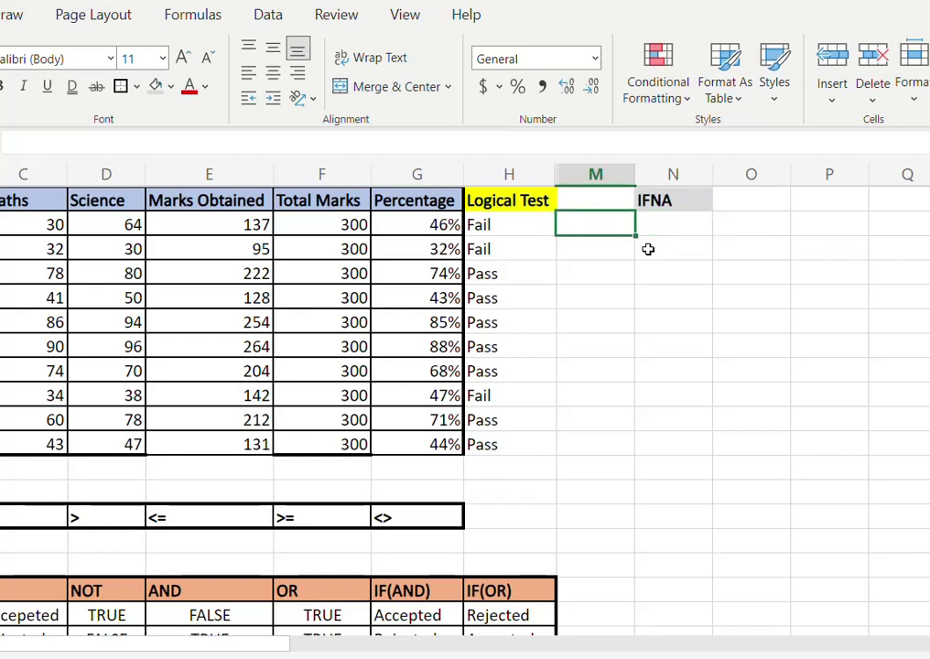
{"action": "type", "text": "#N/"}
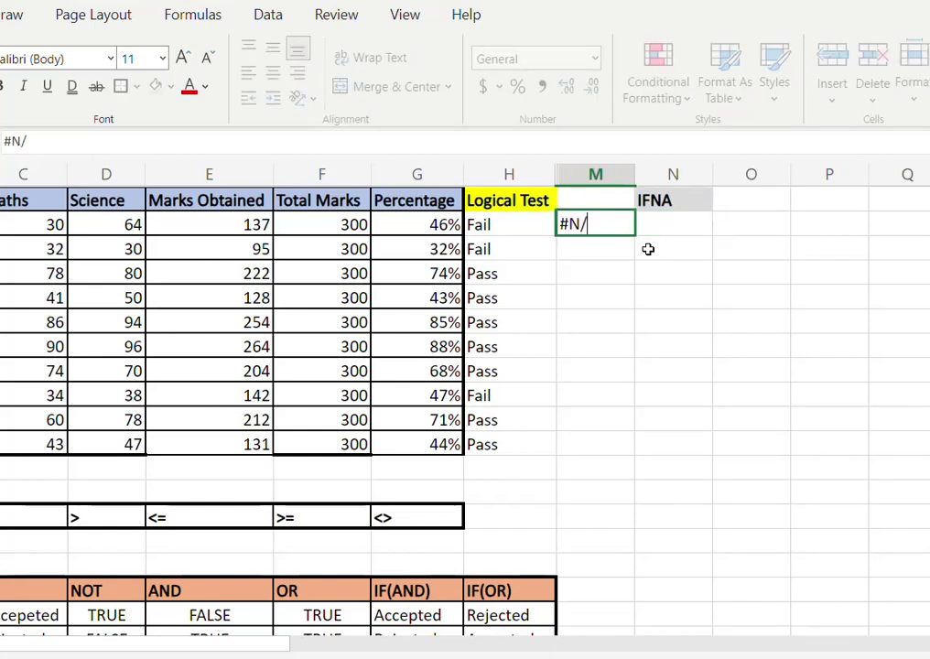
{"action": "type", "text": "A"}
{"action": "key", "text": "Return"}
{"action": "key", "text": "Up"}
{"action": "key", "text": "shift+Down"}
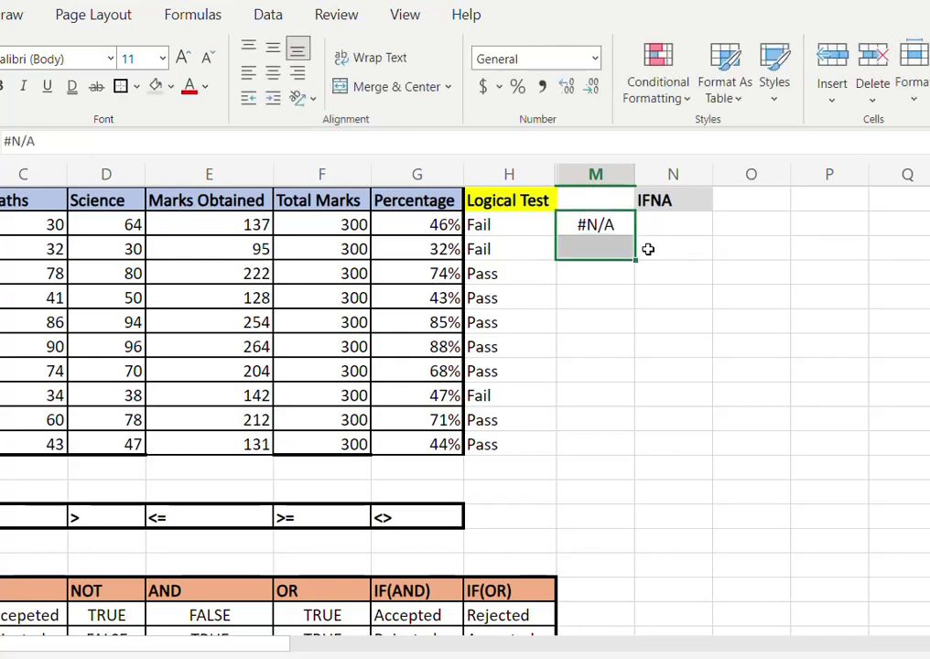
{"action": "key", "text": "shift+Down"}
{"action": "key", "text": "shift+Down"}
{"action": "key", "text": "ctrl+d"}
{"action": "key", "text": "Right"}
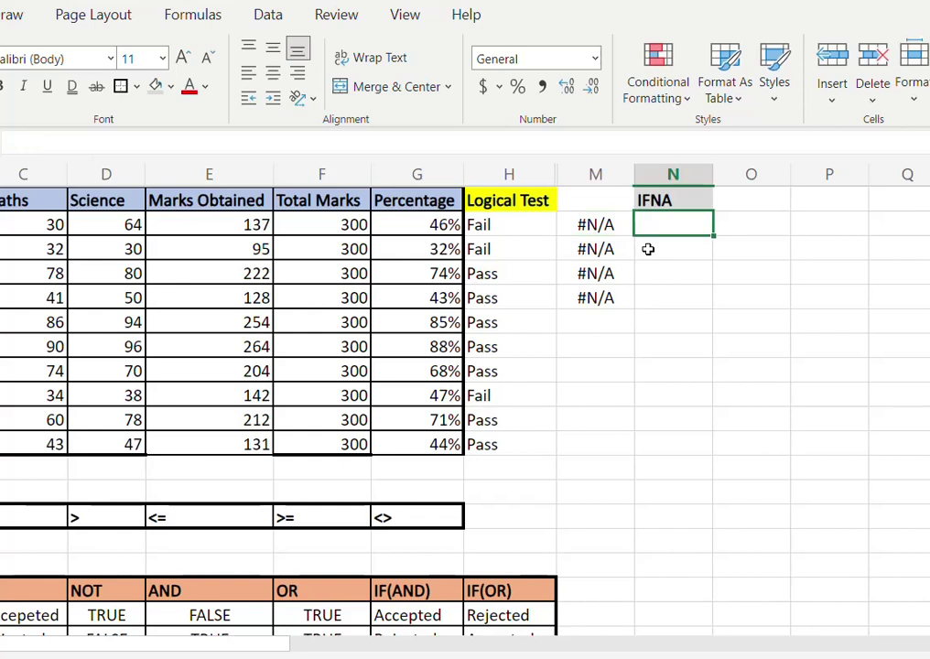
{"action": "key", "text": "Left"}
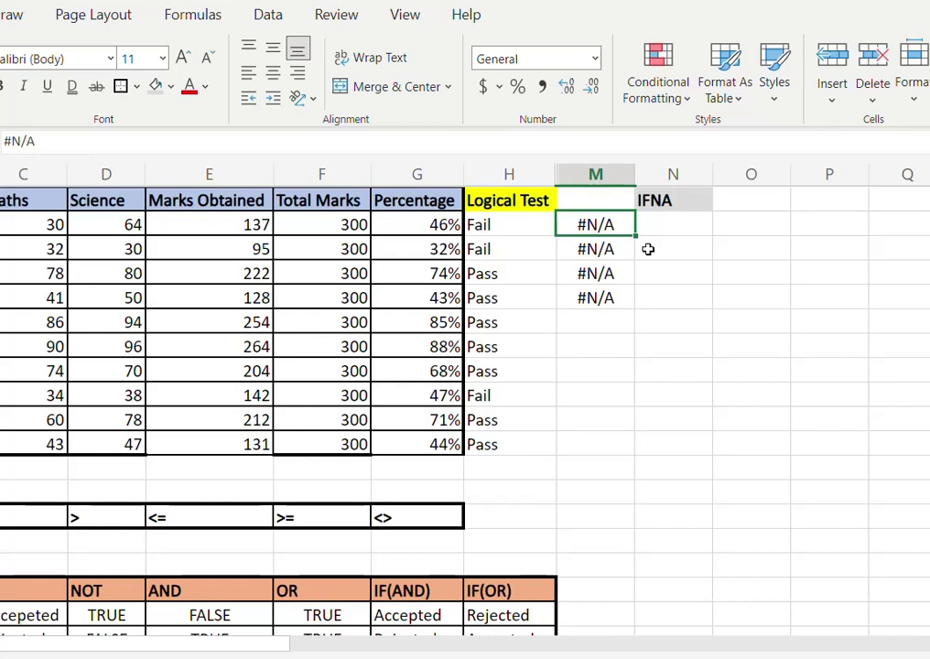
- Enter =IFNA(M2,"Cannot be calculated") in N2 and compare it with M2's #N/A
{"action": "key", "text": "Right"}
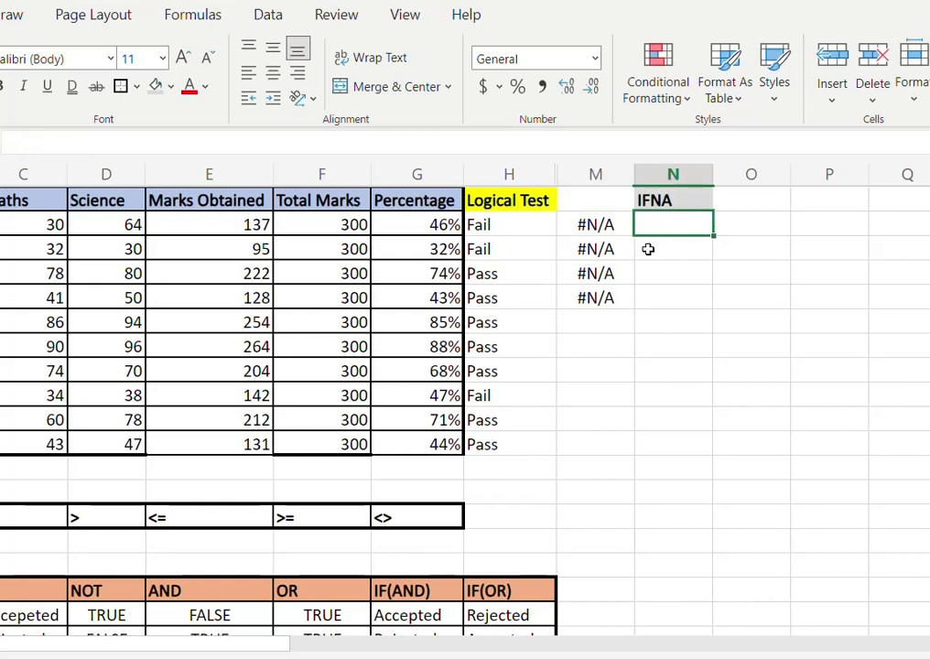
{"action": "type", "text": "="}
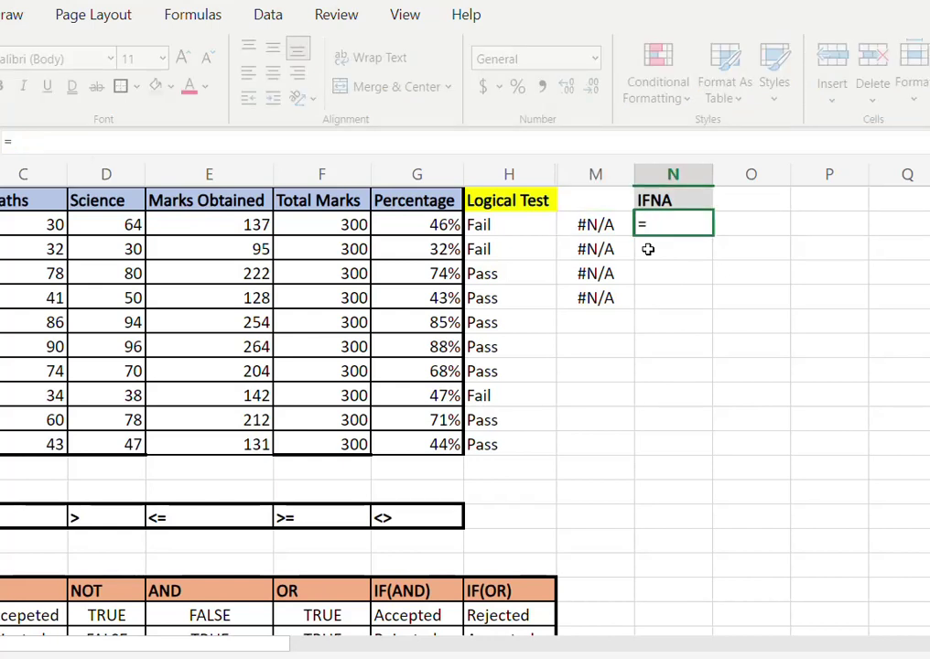
{"action": "type", "text": "ifna"}
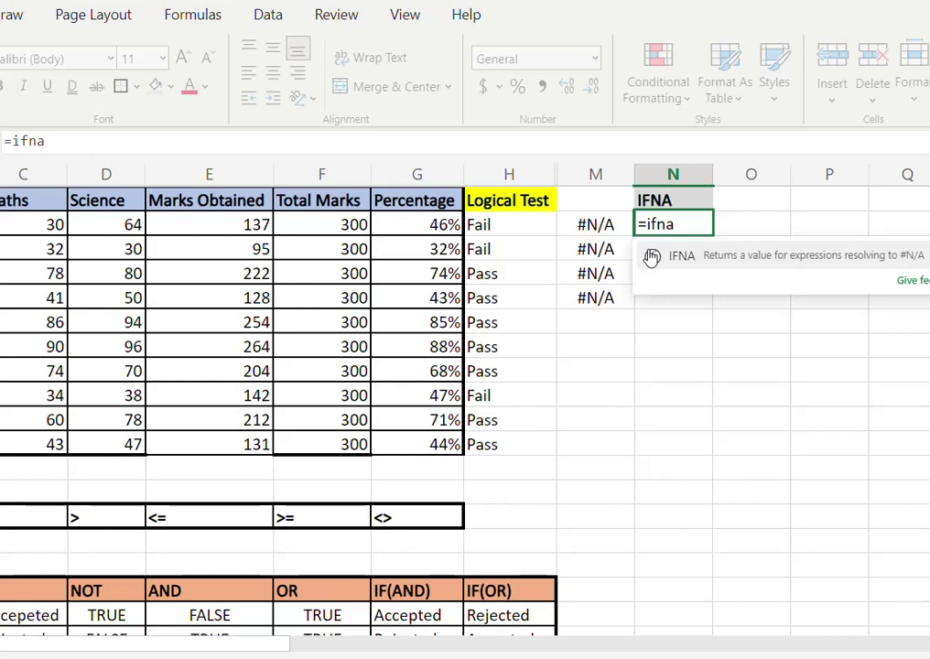
{"action": "double_click", "coordinate": [652, 257]}
{"action": "left_click", "coordinate": [595, 226]}
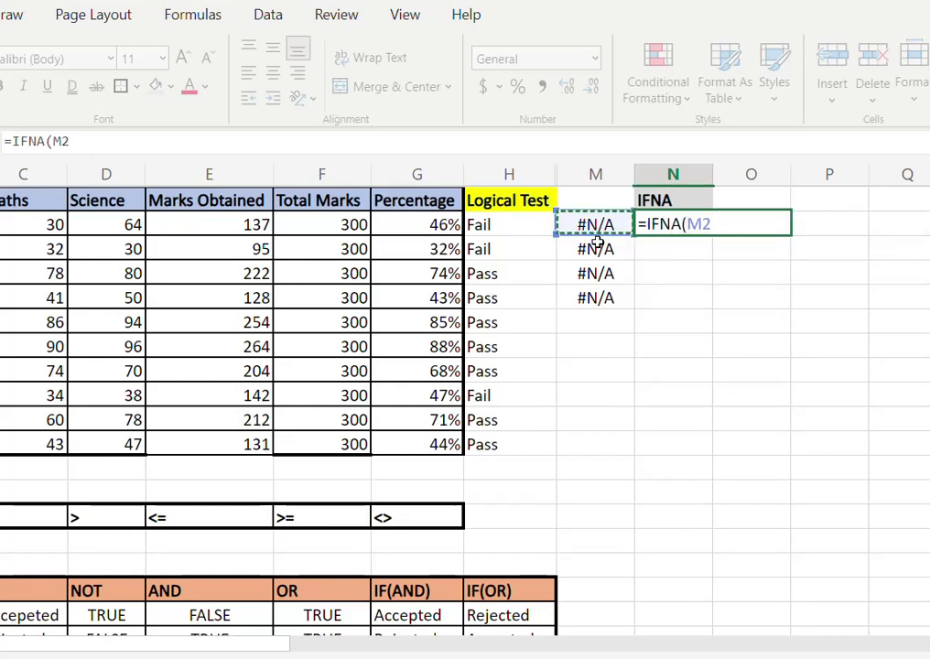
{"action": "type", "text": ","}
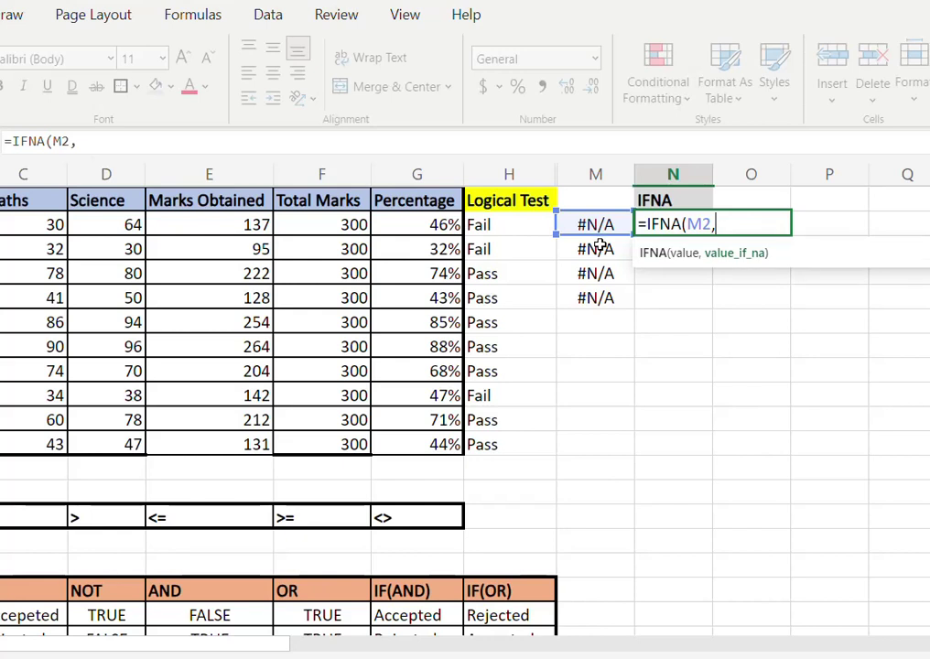
{"action": "type", "text": "\"\""}
{"action": "key", "text": "Left"}
{"action": "type", "text": "Cannot "}
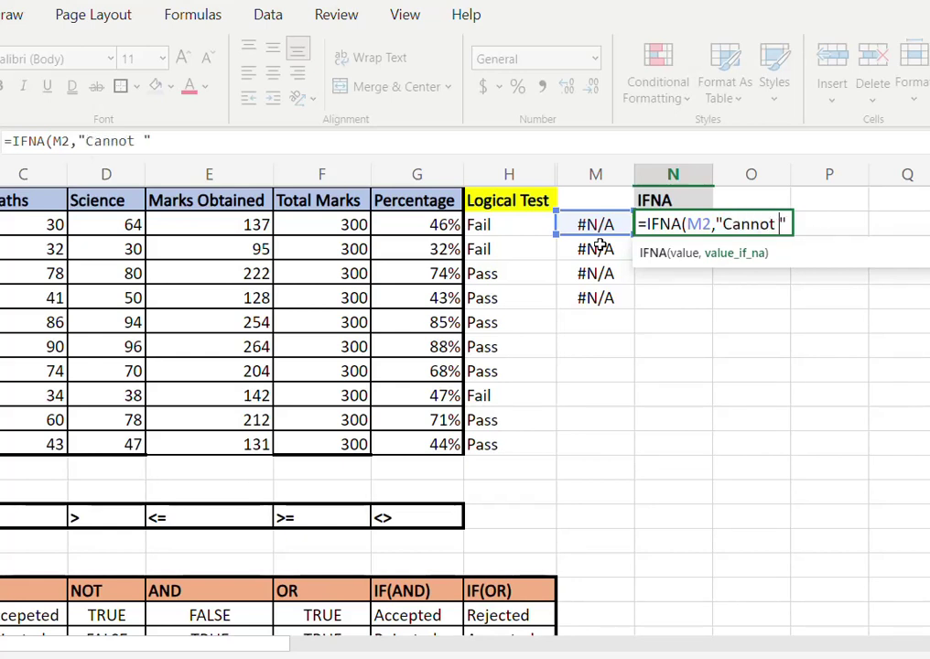
{"action": "type", "text": "be calcul"}
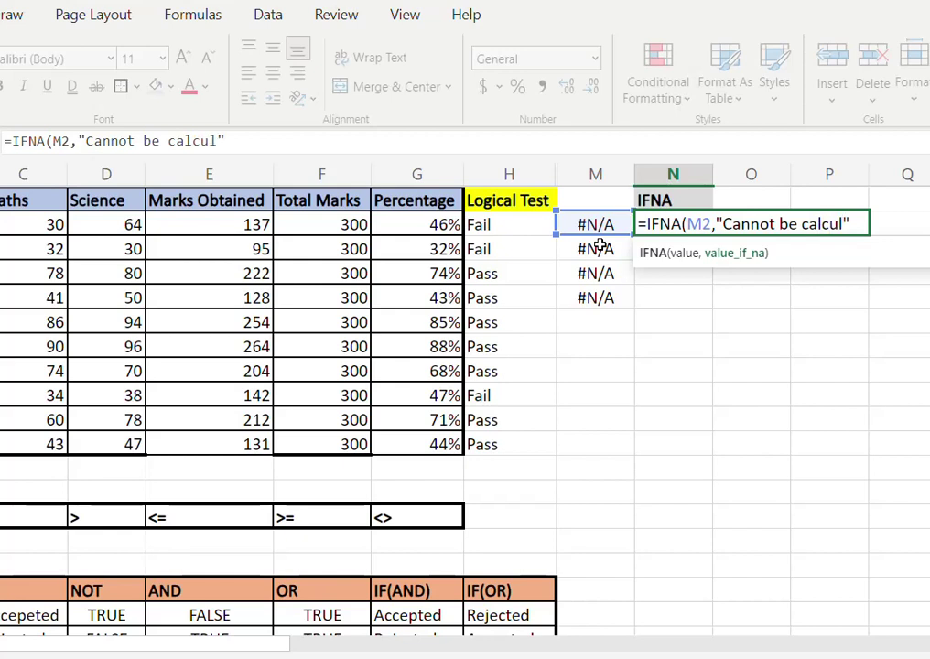
{"action": "type", "text": "ated"}
{"action": "type", "text": ")"}
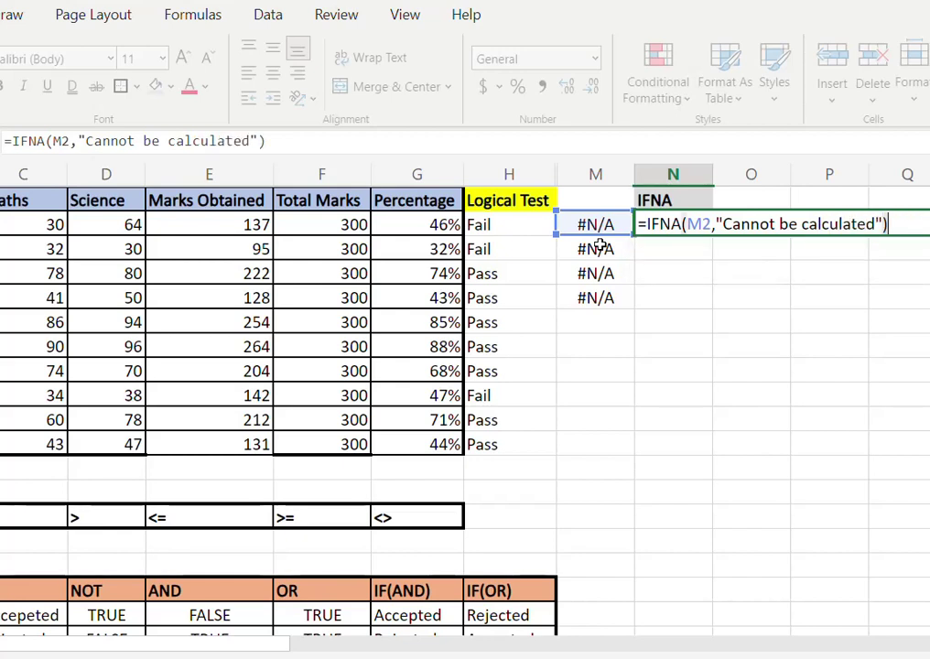
{"action": "key", "text": "Return"}
{"action": "key", "text": "Up"}
{"action": "key", "text": "Left"}
{"action": "key", "text": "Right"}
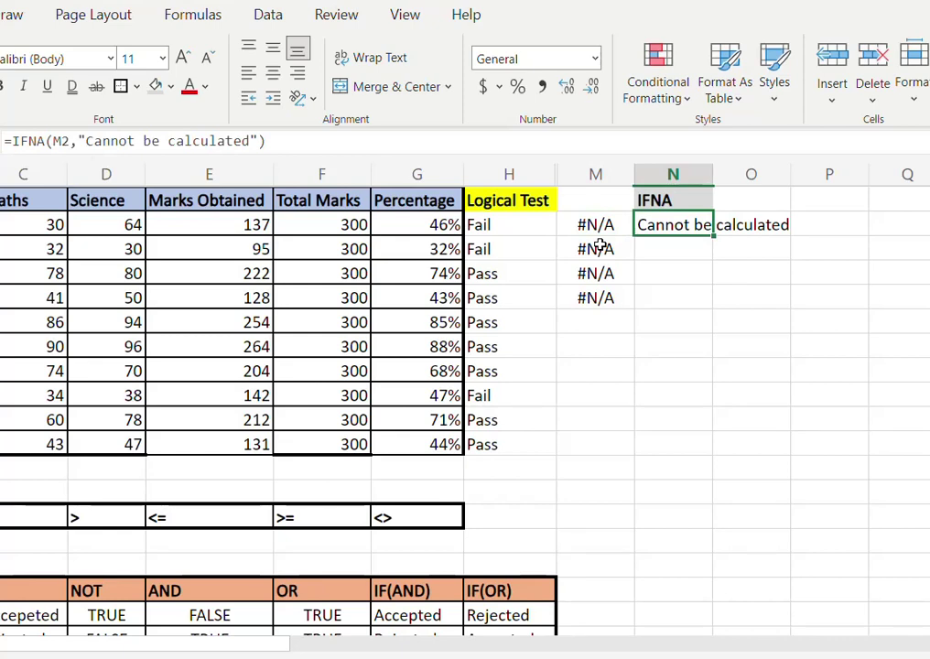
{"action": "key", "text": "Left"}
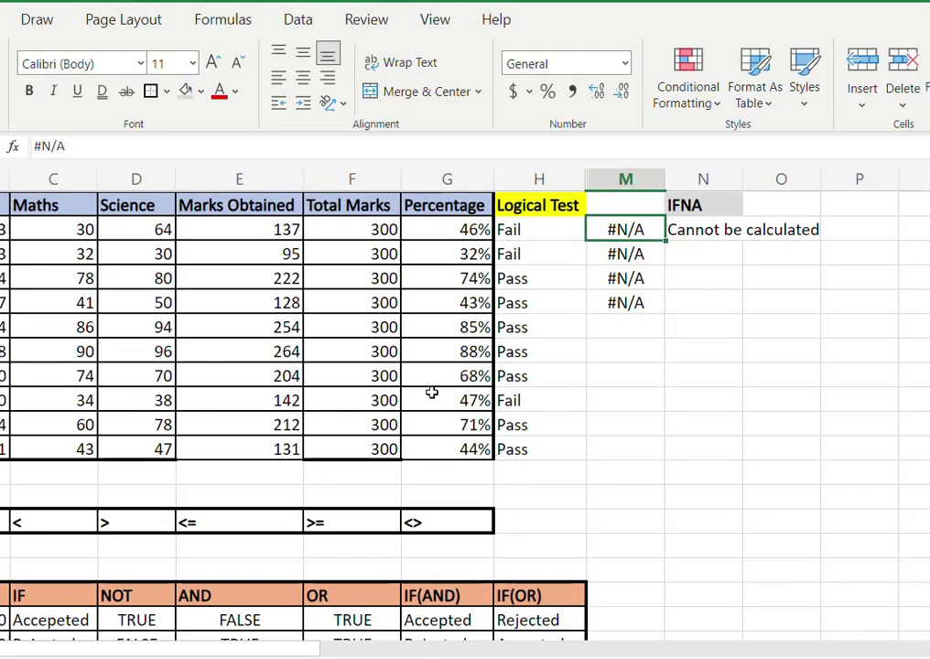